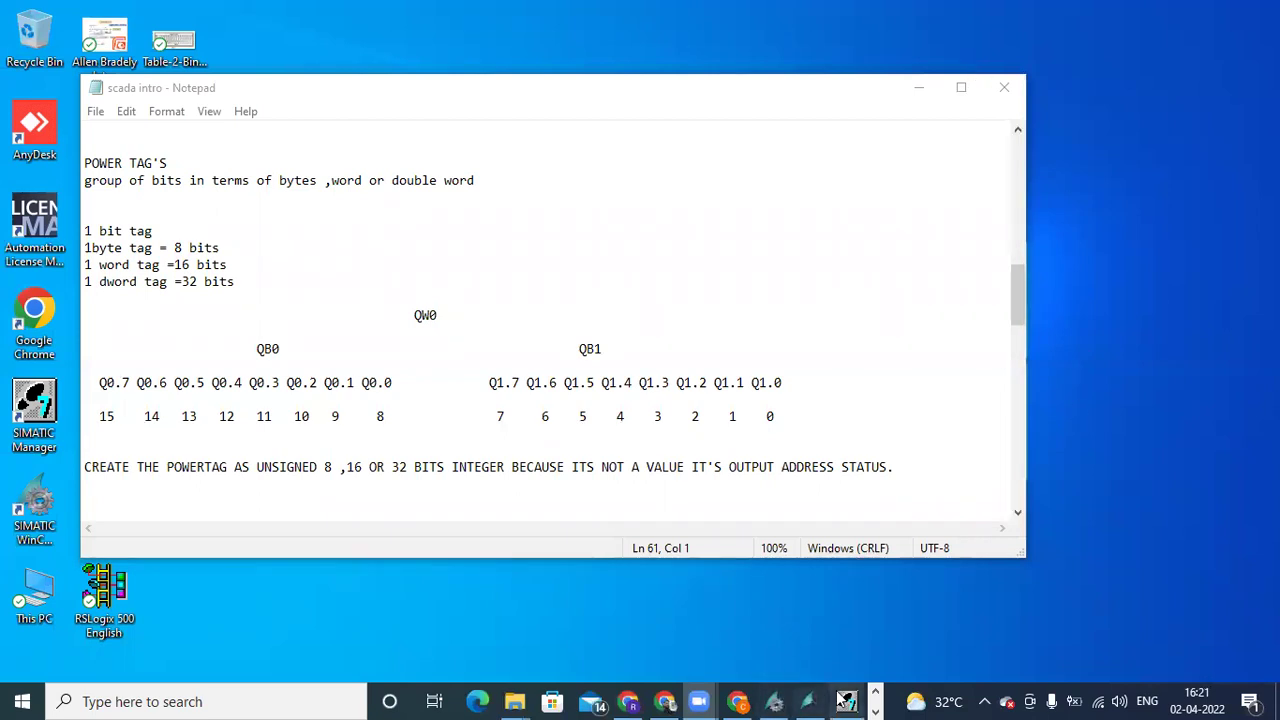
Step: Bring Tag Management forward and show the plc1 connection's tag table
left_click(875, 700)
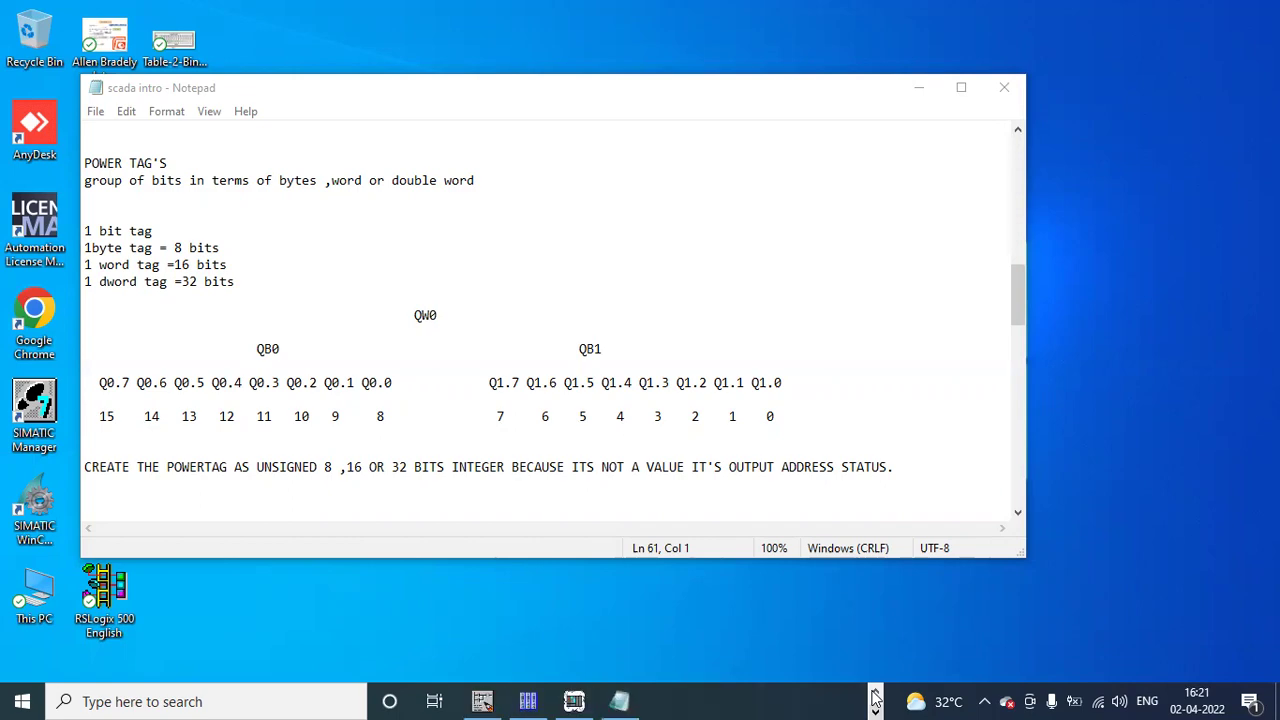
left_click(533, 700)
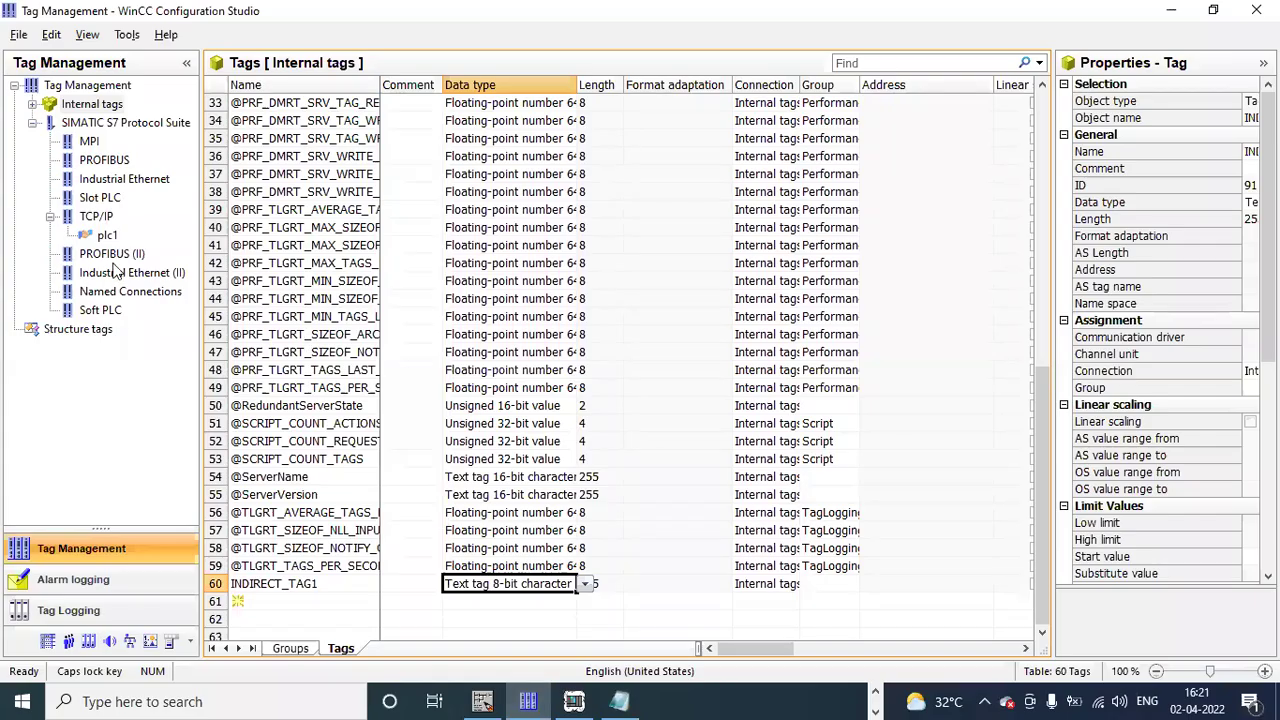
left_click(107, 236)
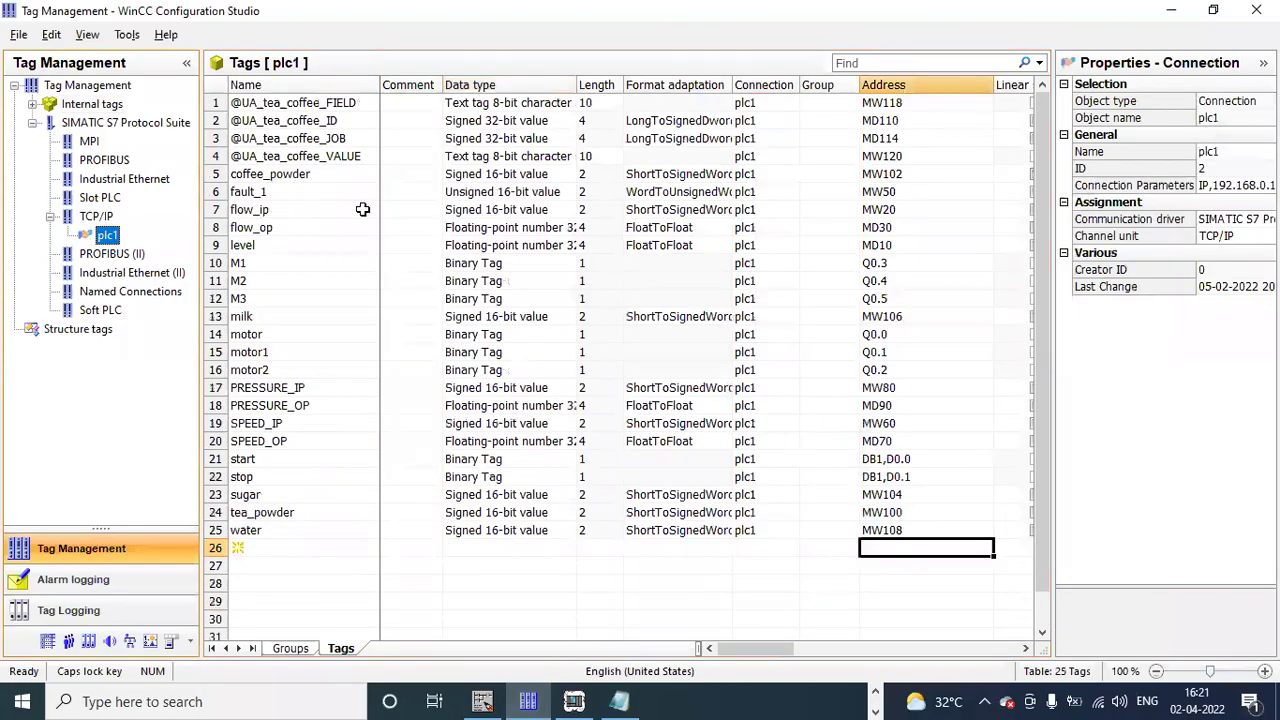
left_click(488, 120)
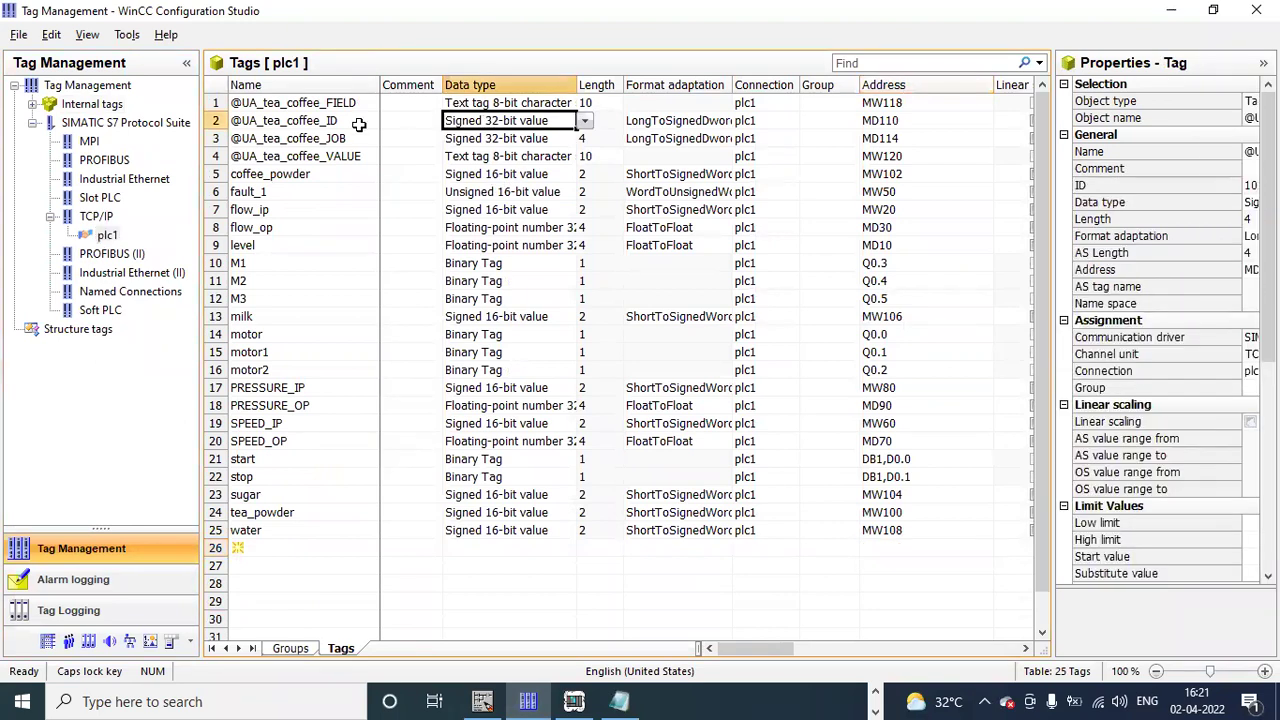
left_click(528, 174)
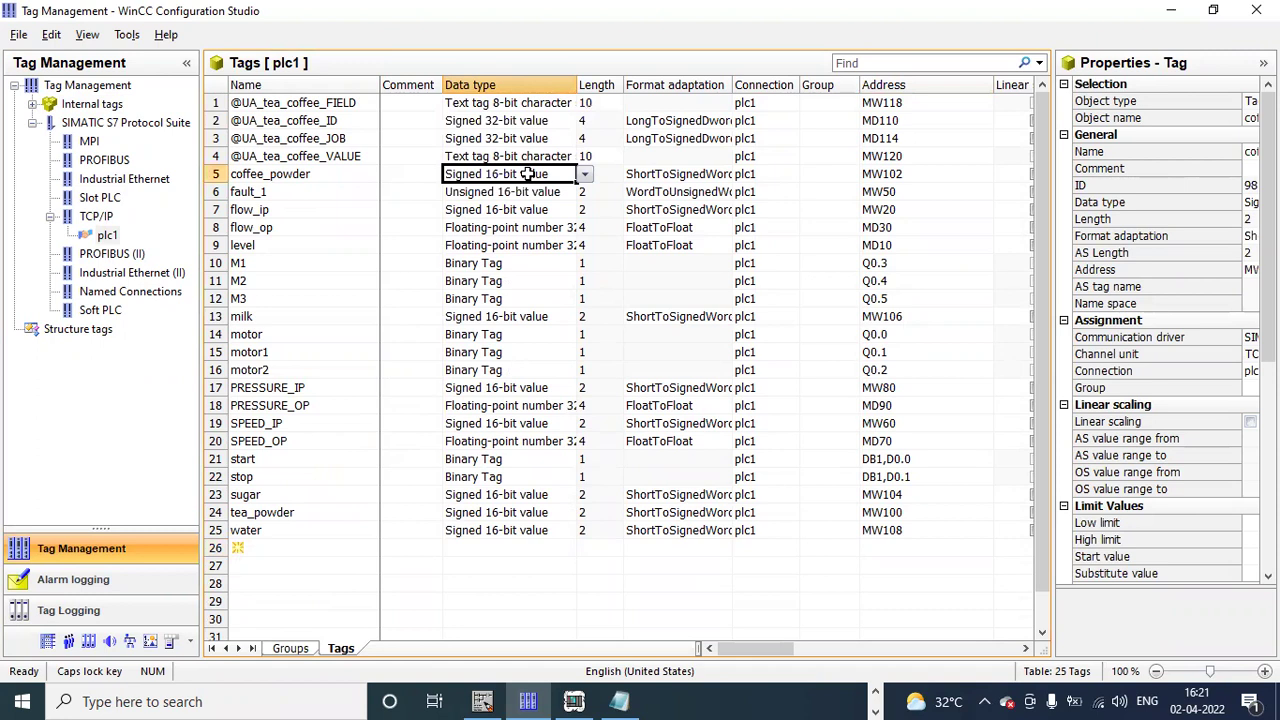
left_click(484, 278)
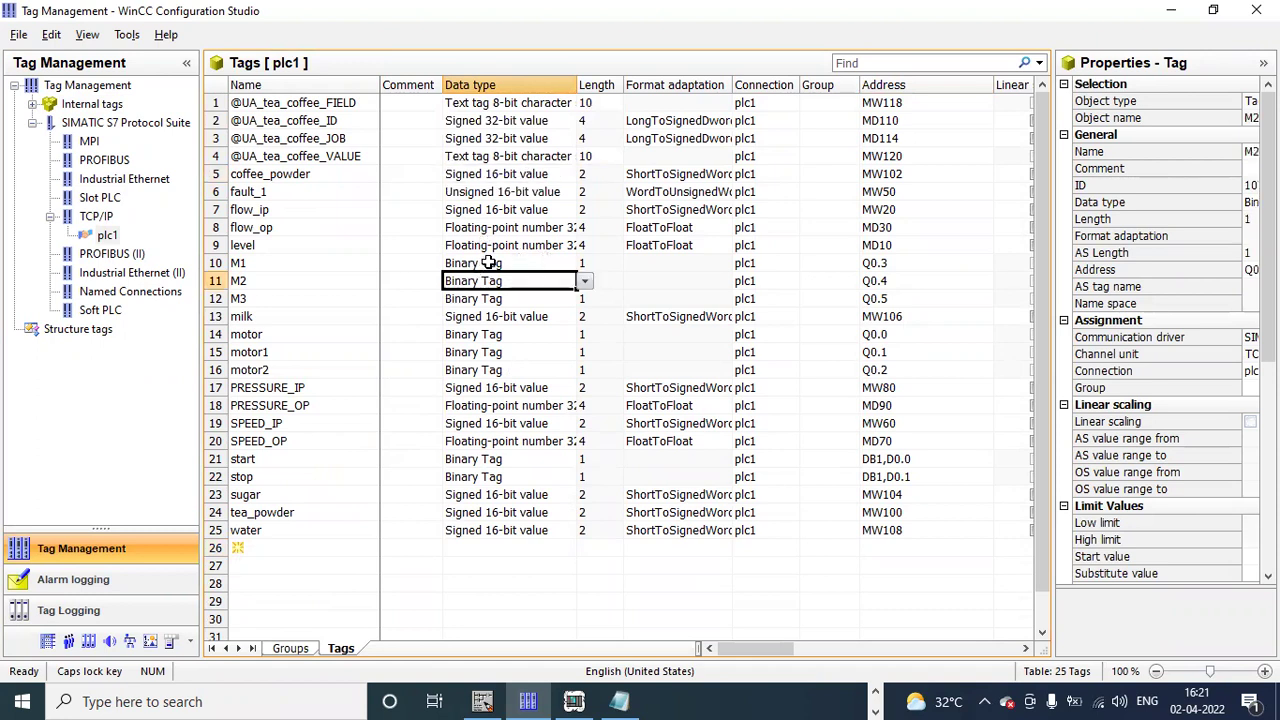
left_click(484, 262)
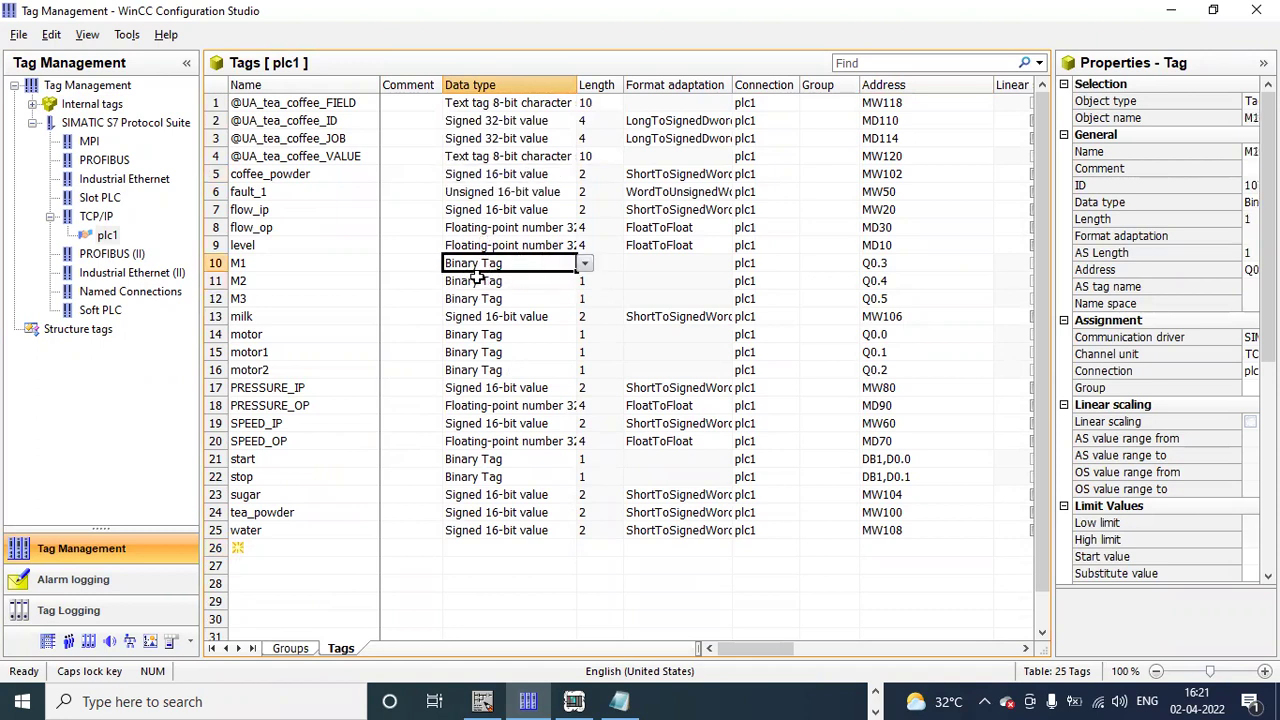
left_click(500, 139)
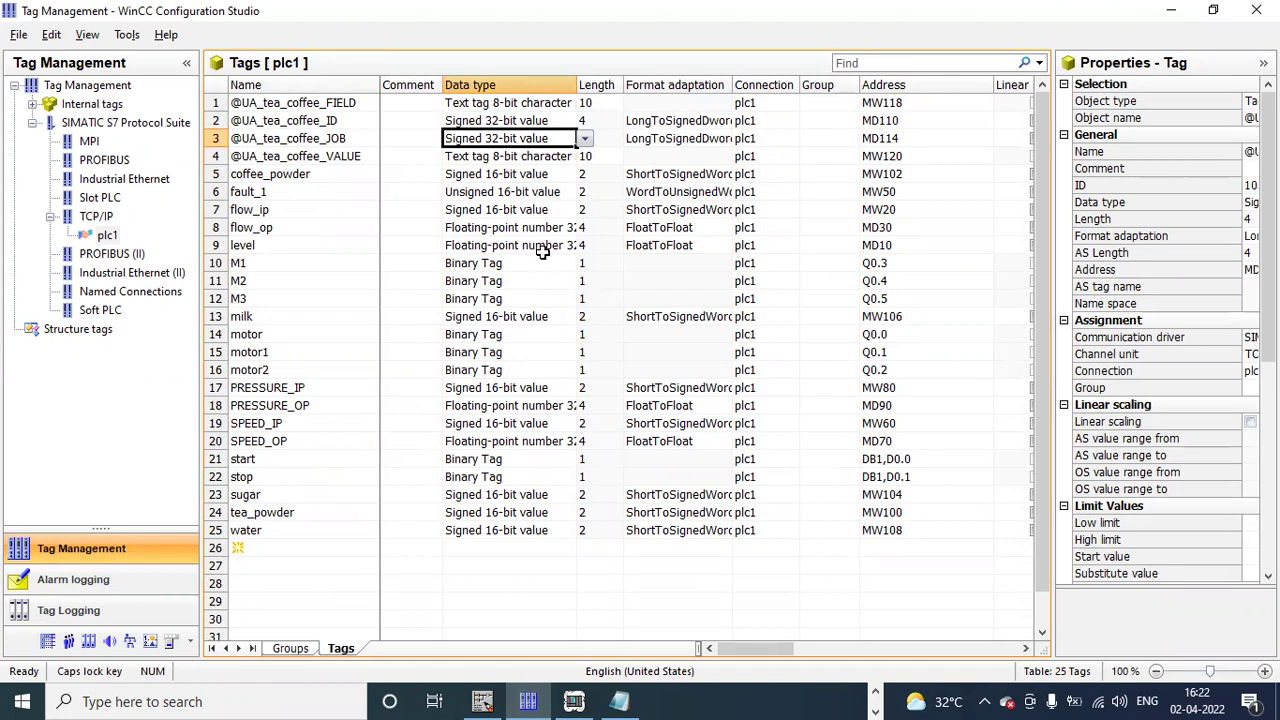
left_click(873, 695)
Step: Check the project's Tag Management entry in WinCC Explorer, then minimize Explorer
left_click(775, 700)
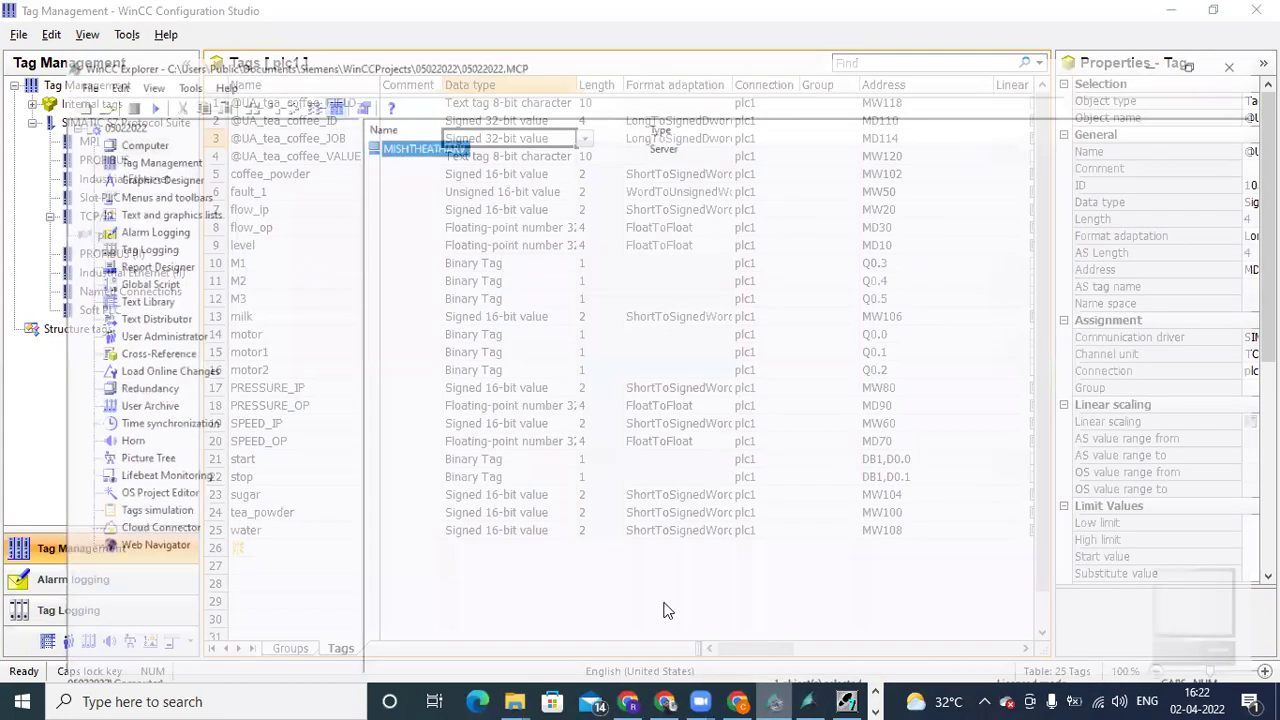
left_click(115, 113)
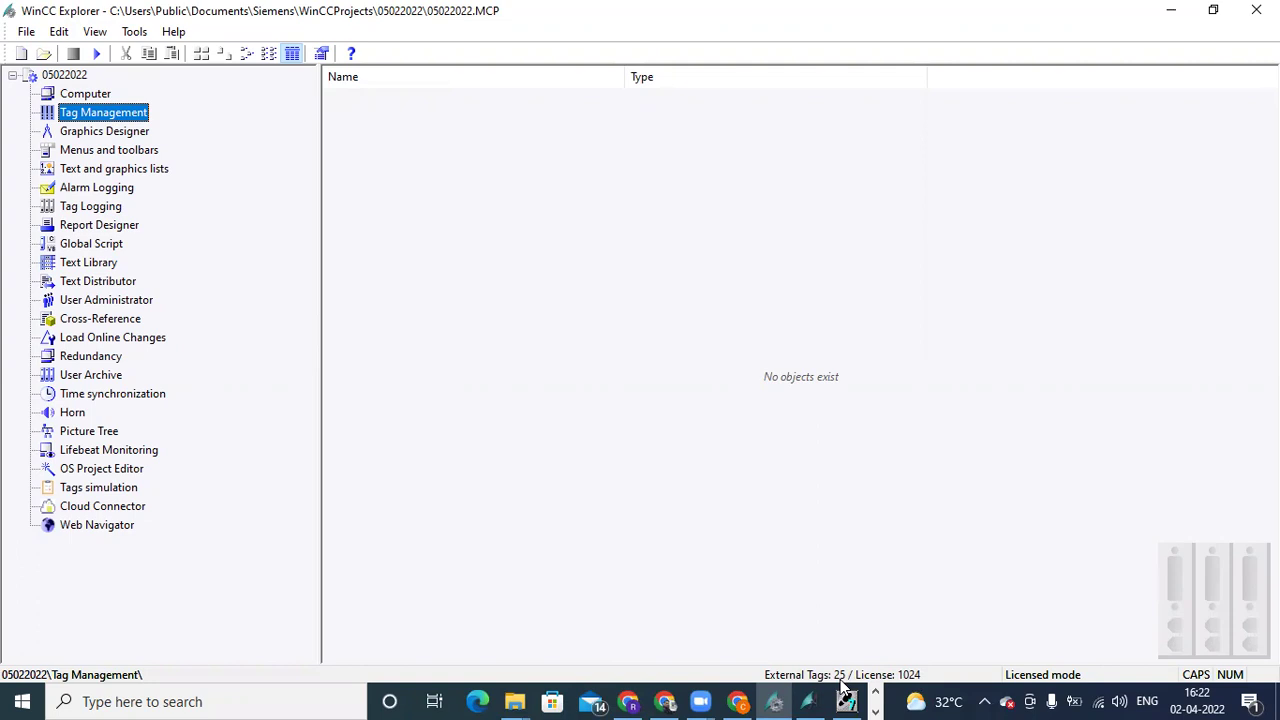
left_click(1174, 13)
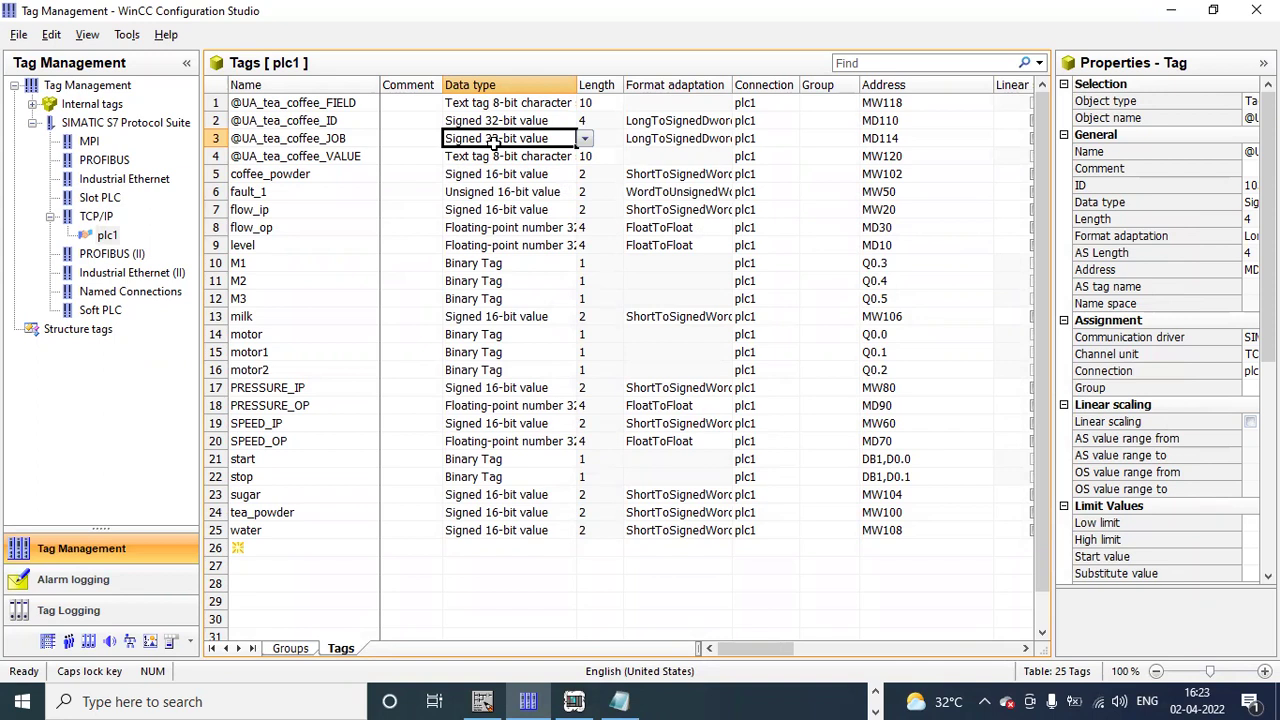
Step: Look over the M2 and M3 tags, then minimize the tag editor
left_click(264, 280)
left_click(253, 295)
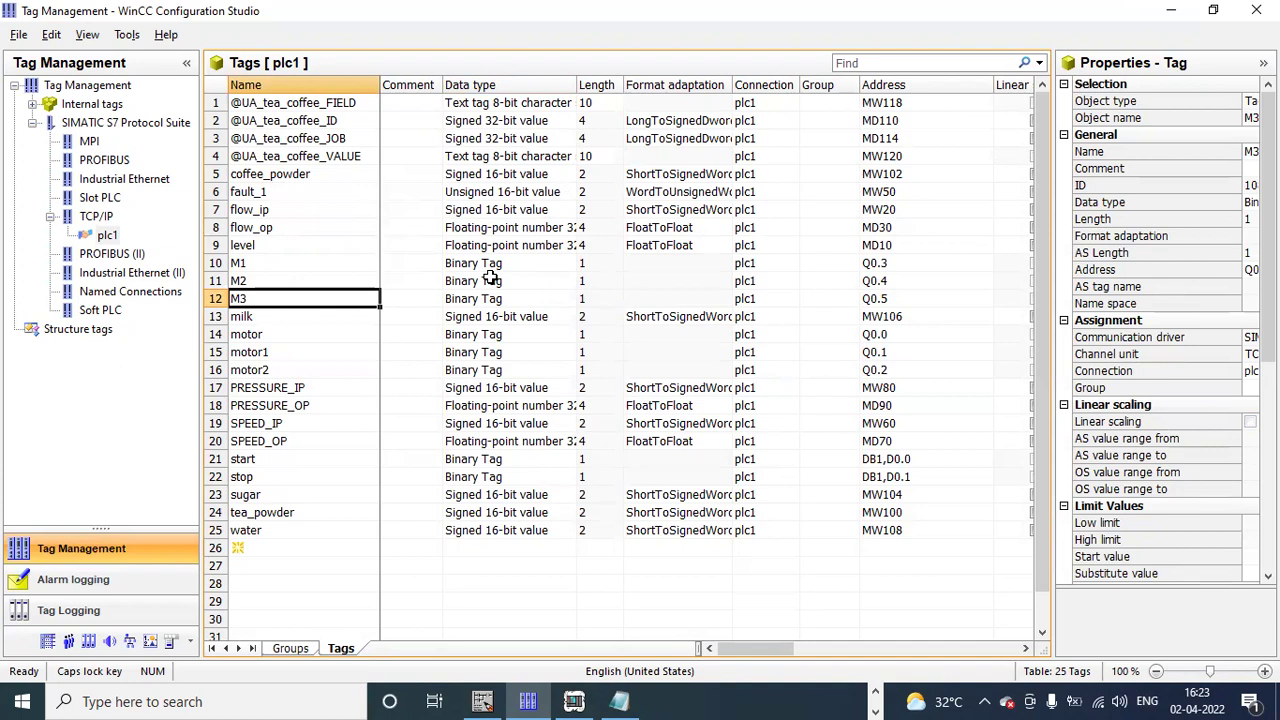
left_click(1170, 12)
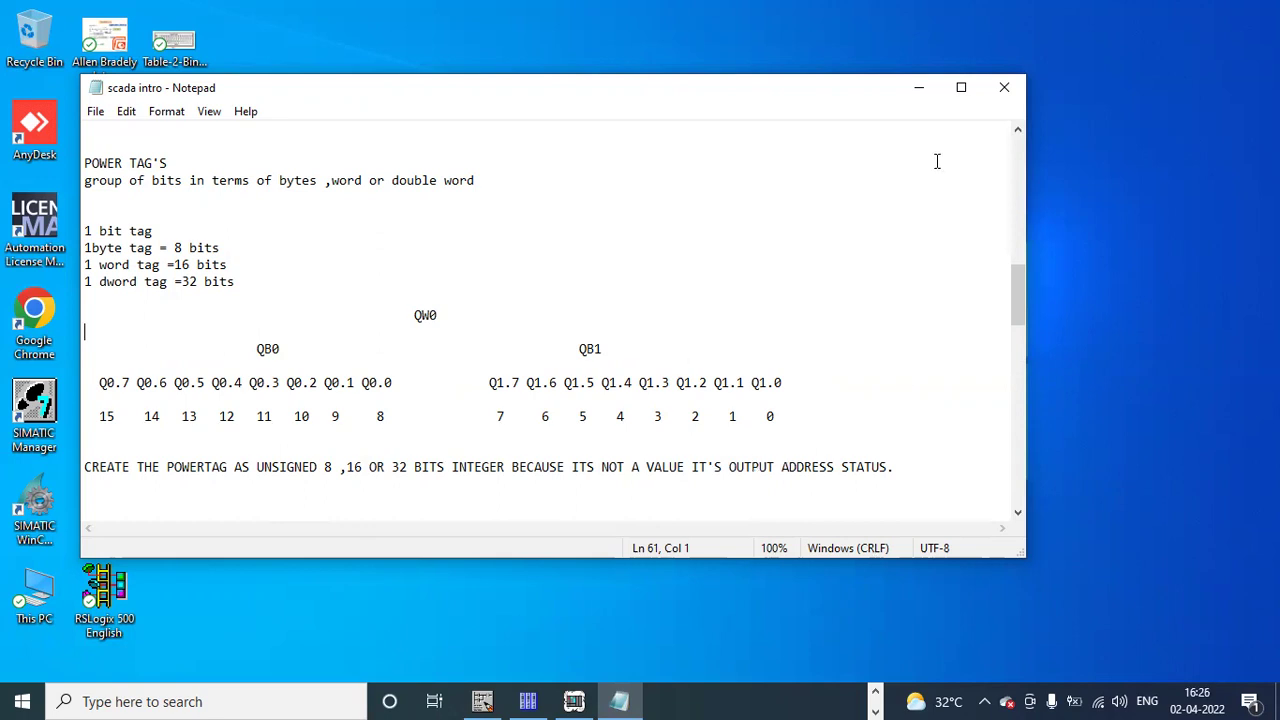
Step: Add a new tag named POWER_TAG1 in row 26 of the plc1 tag table
left_click(922, 87)
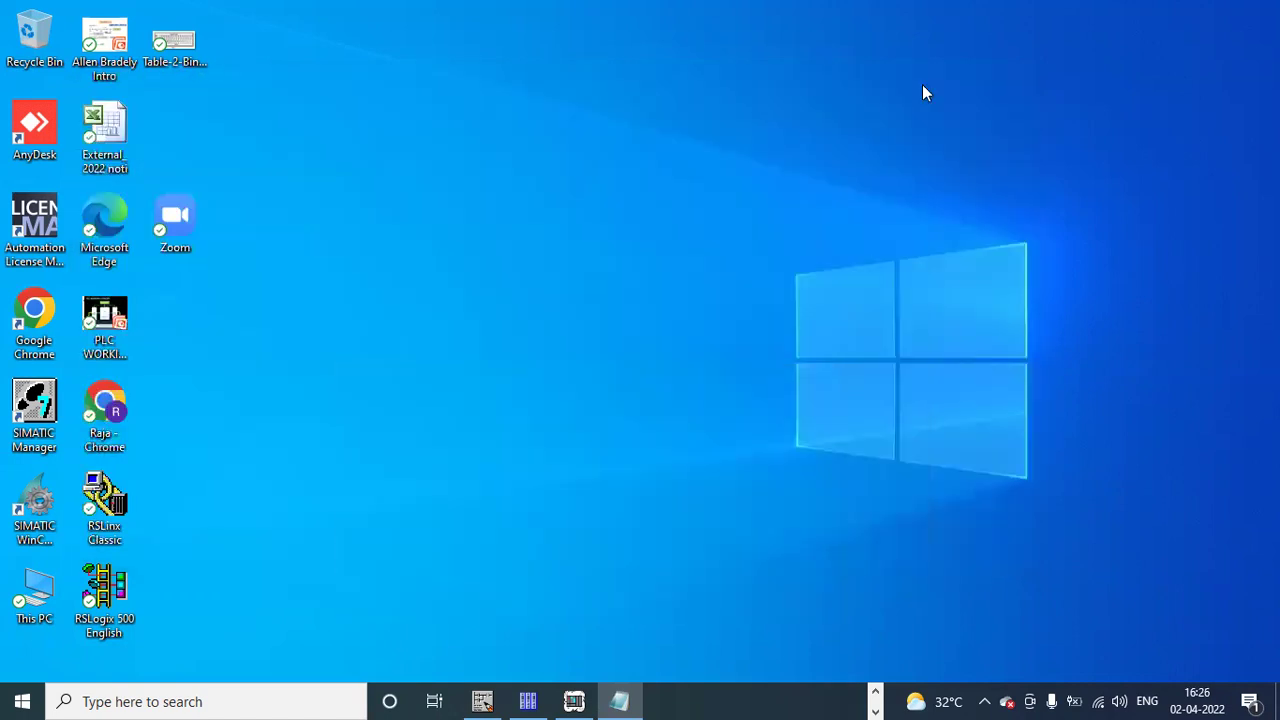
left_click(528, 700)
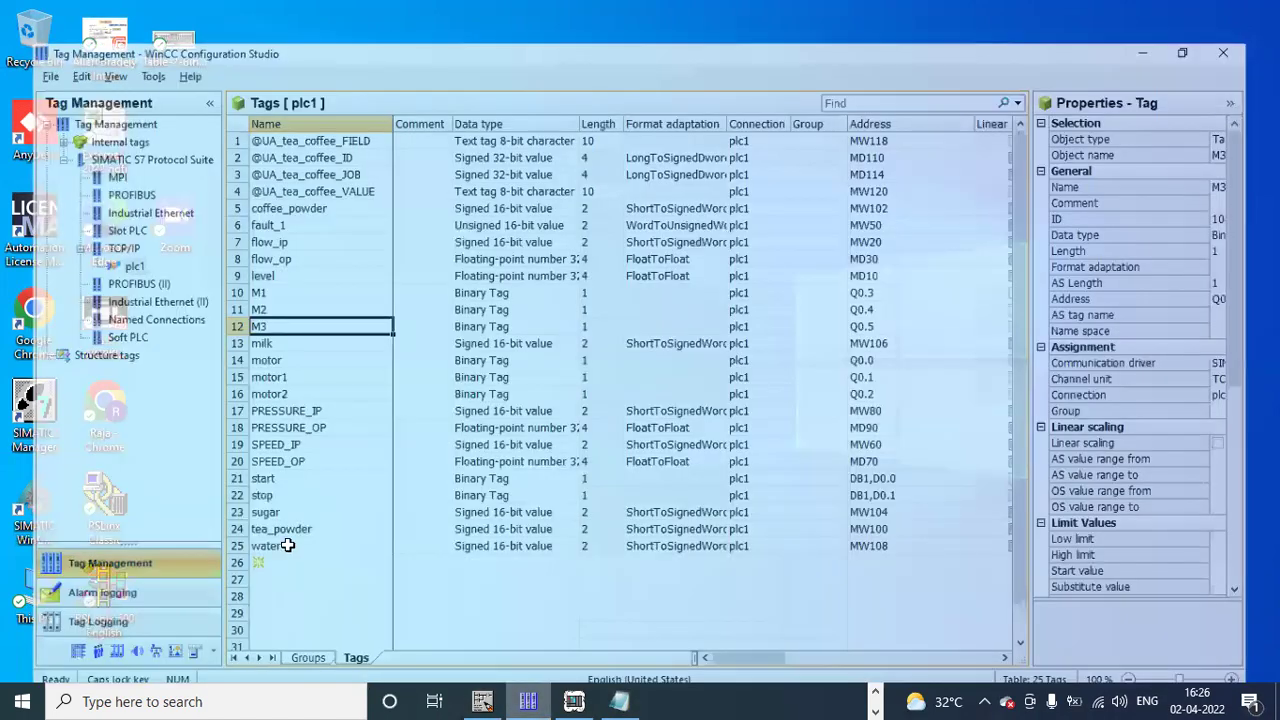
left_click(107, 235)
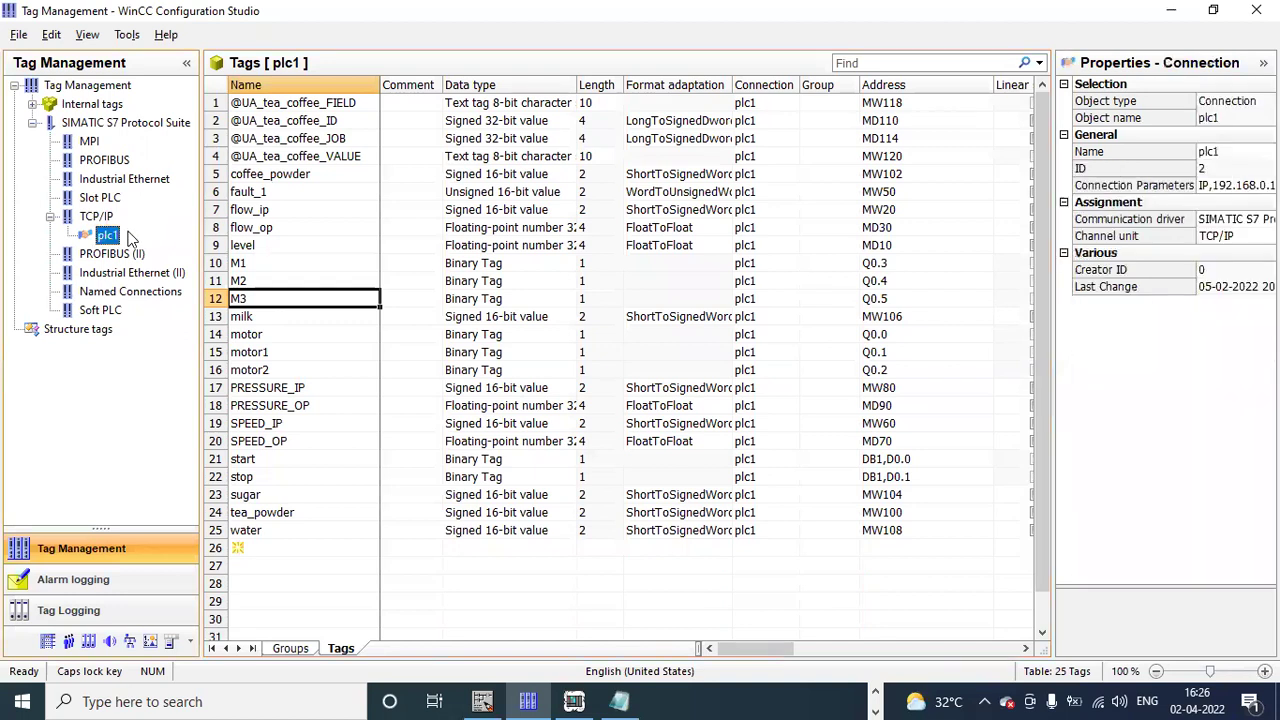
left_click(290, 548)
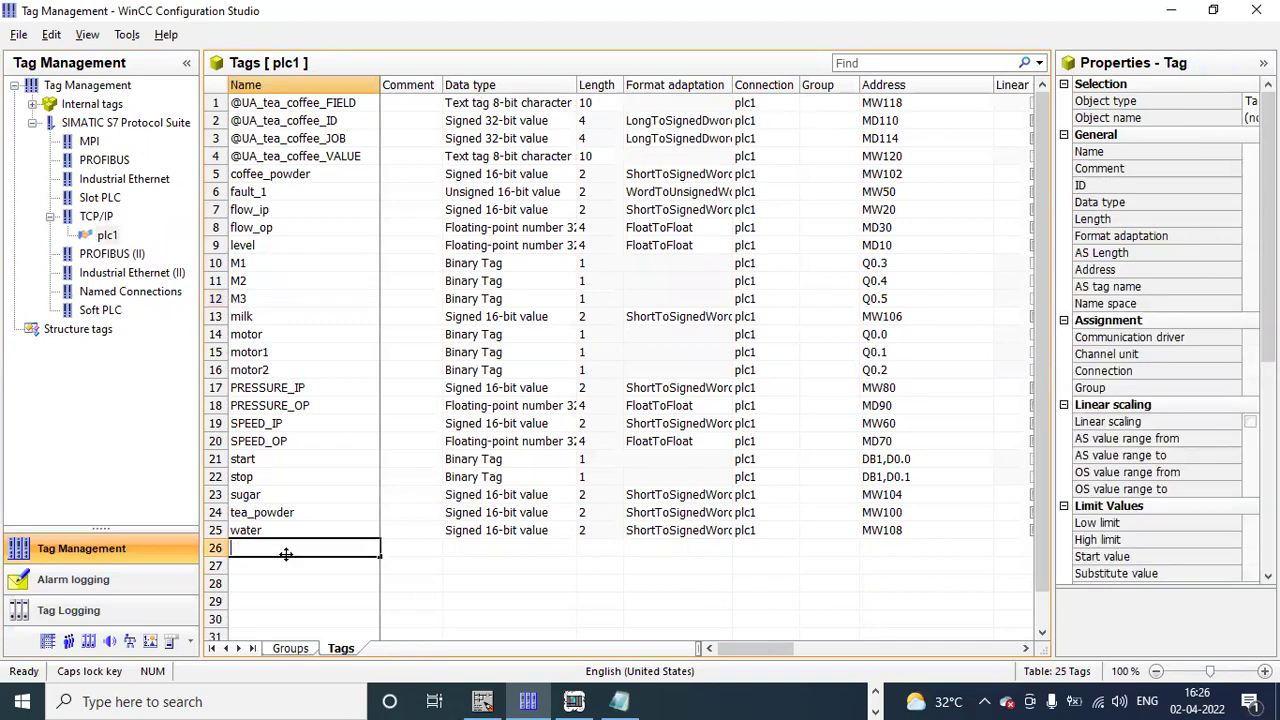
type("POWER_TAG")
Step: Set POWER_TAG1 to Unsigned 16-bit value with address QW0
left_click(518, 548)
left_click(585, 549)
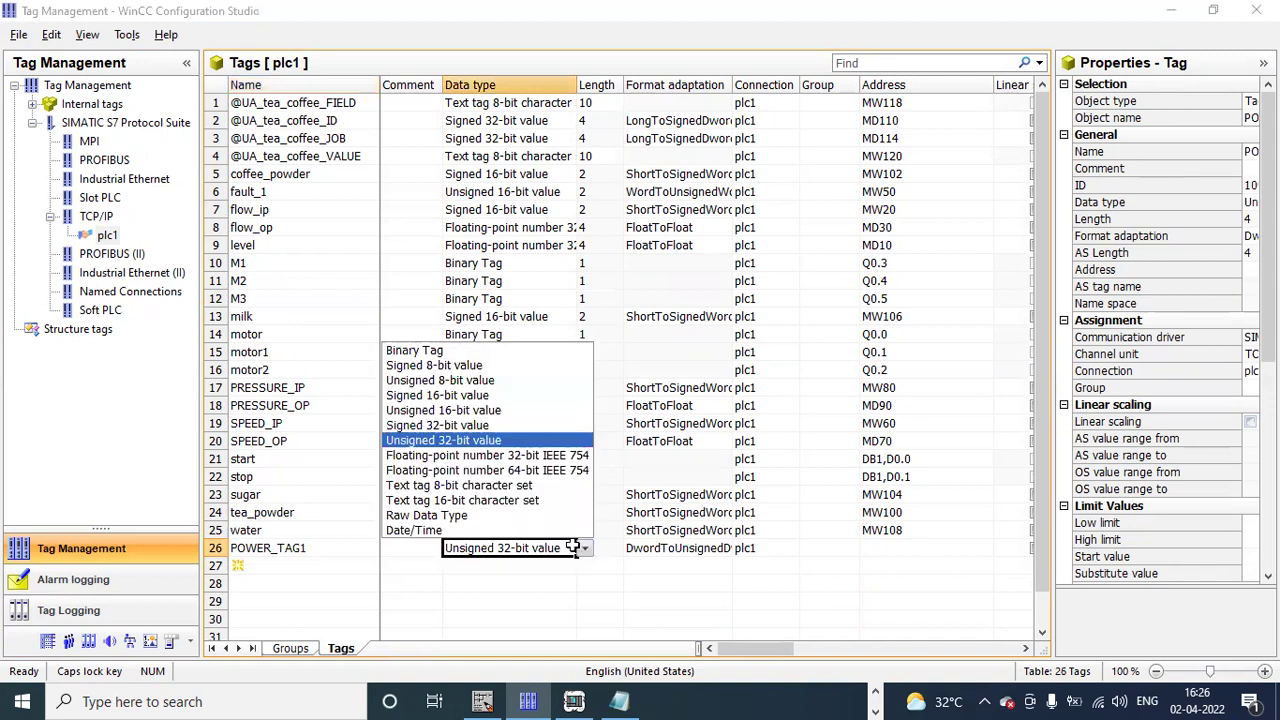
left_click(477, 414)
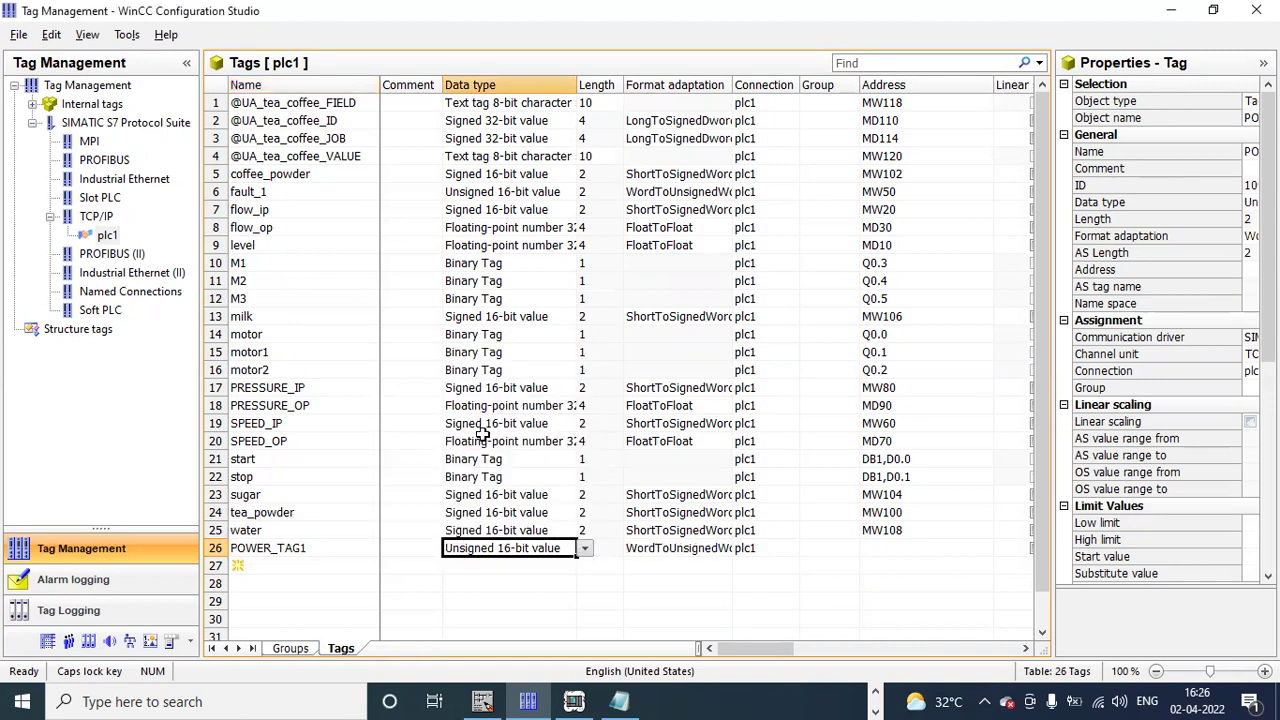
left_click(886, 551)
type("QW0")
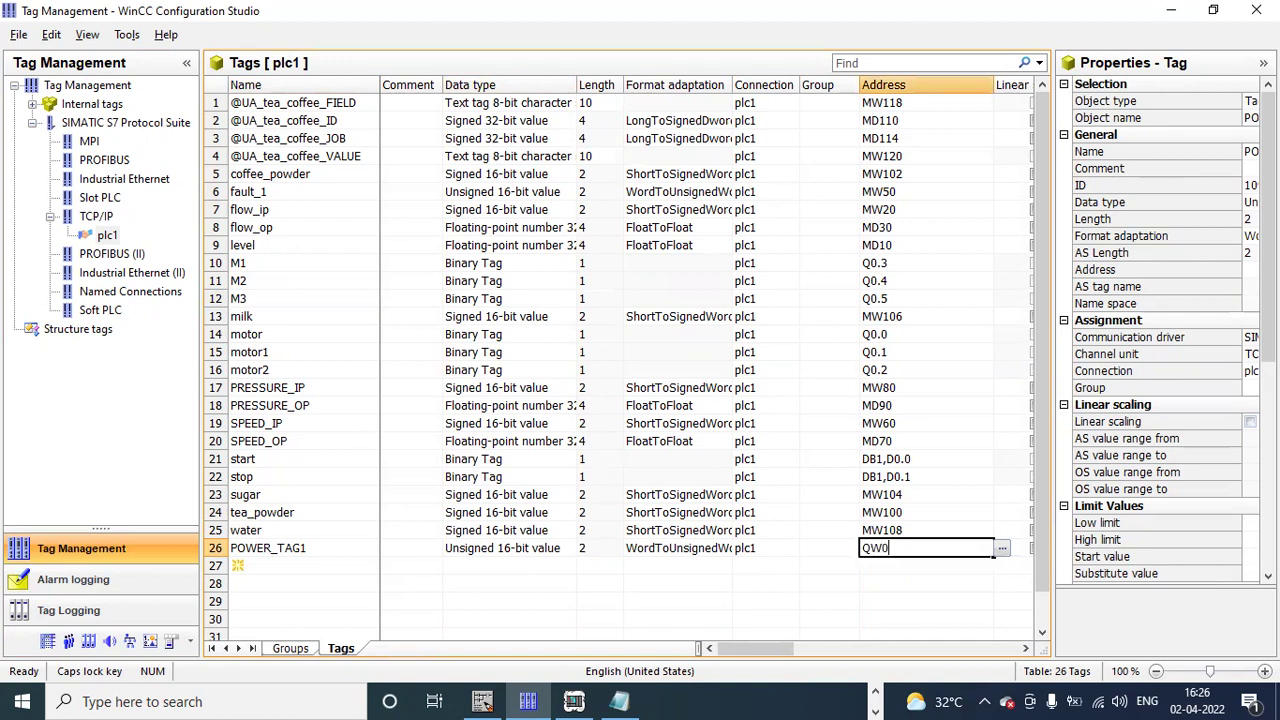
key("Return")
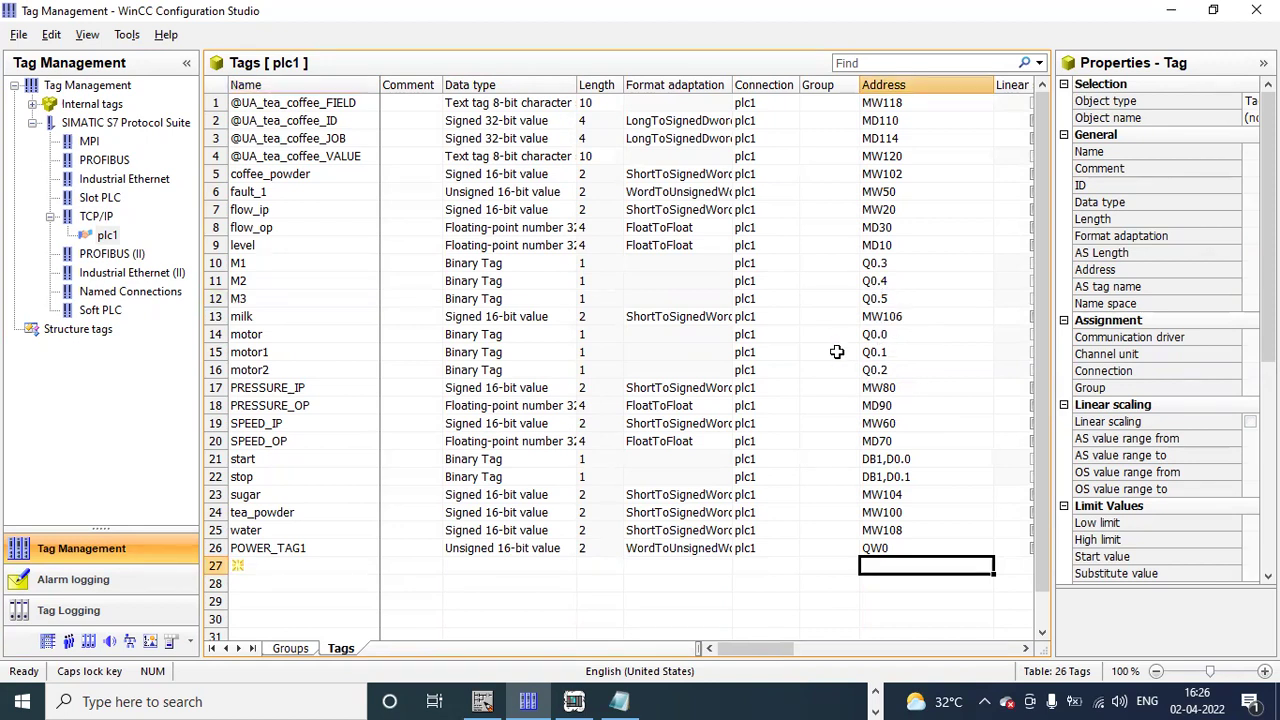
left_click(899, 553)
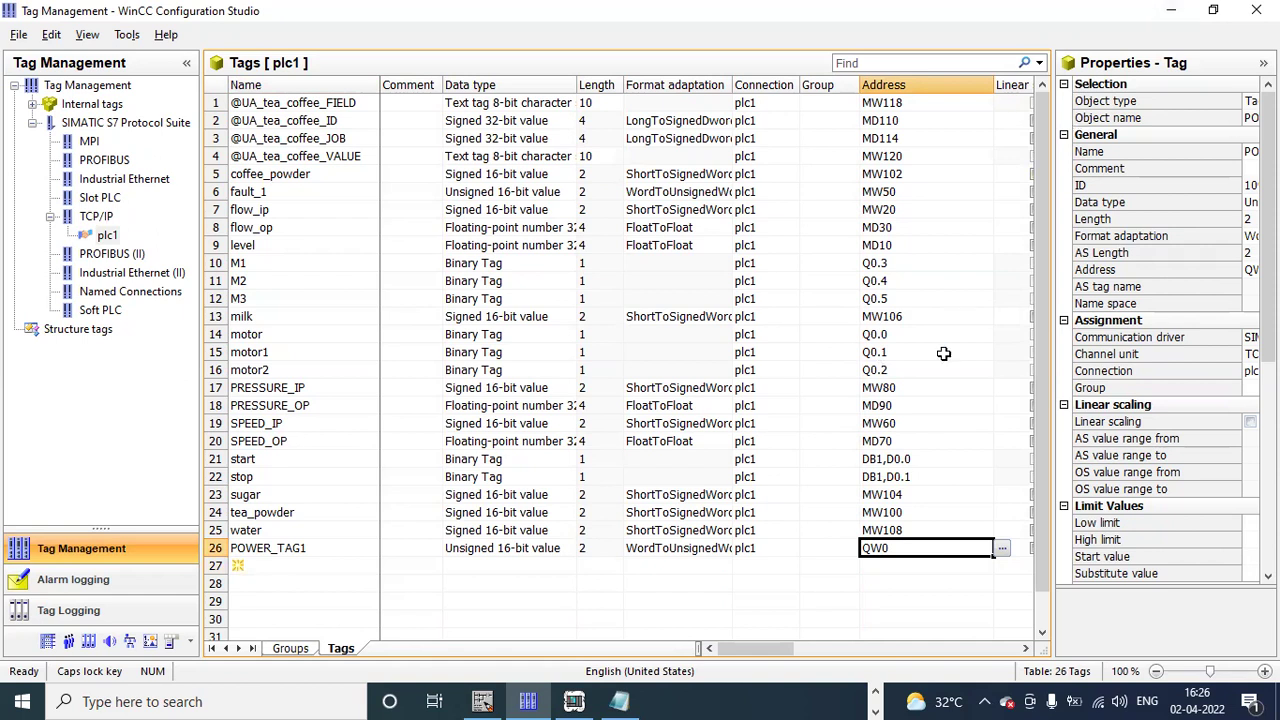
Step: Create a new process picture in WinCC Explorer's picture list
left_click(1173, 11)
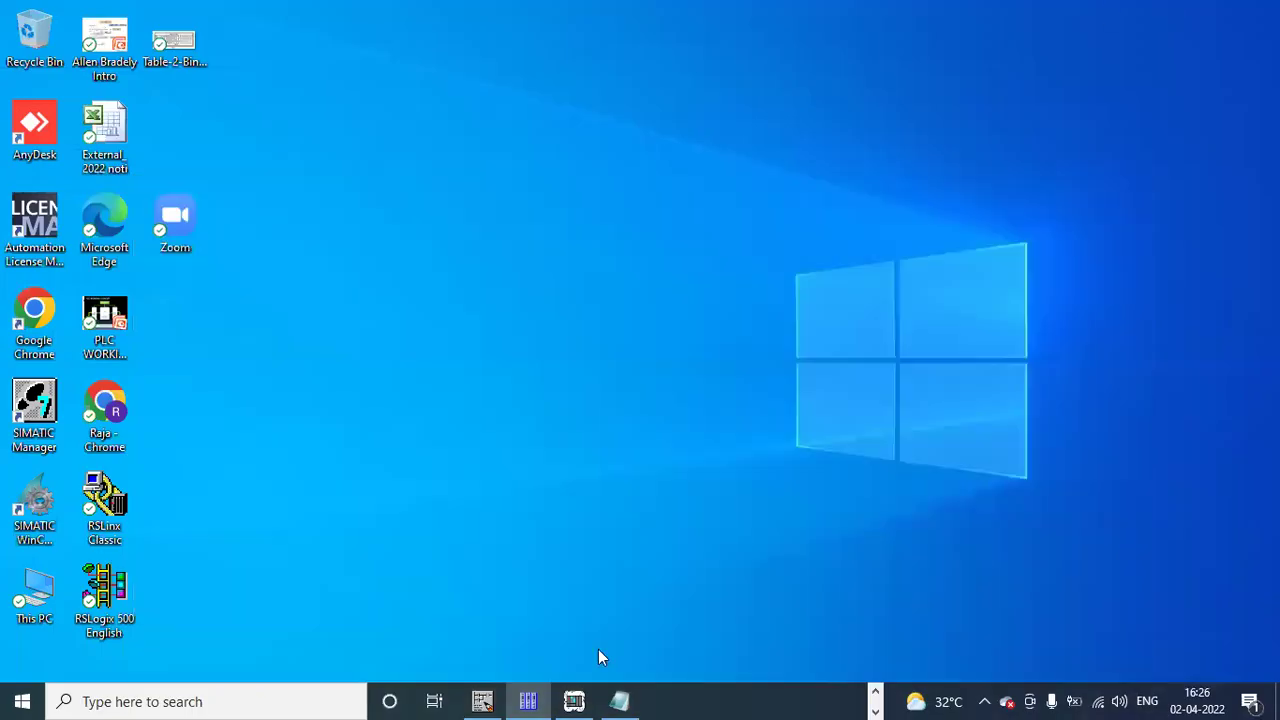
left_click(875, 691)
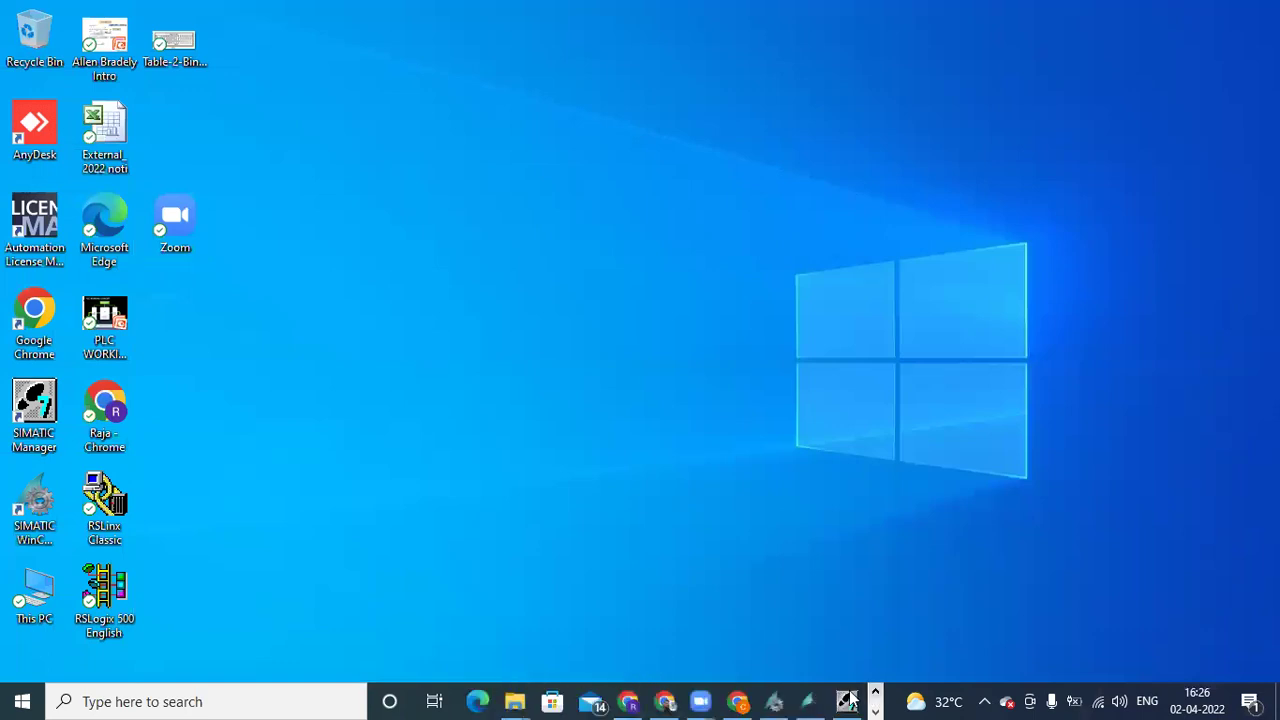
left_click(775, 700)
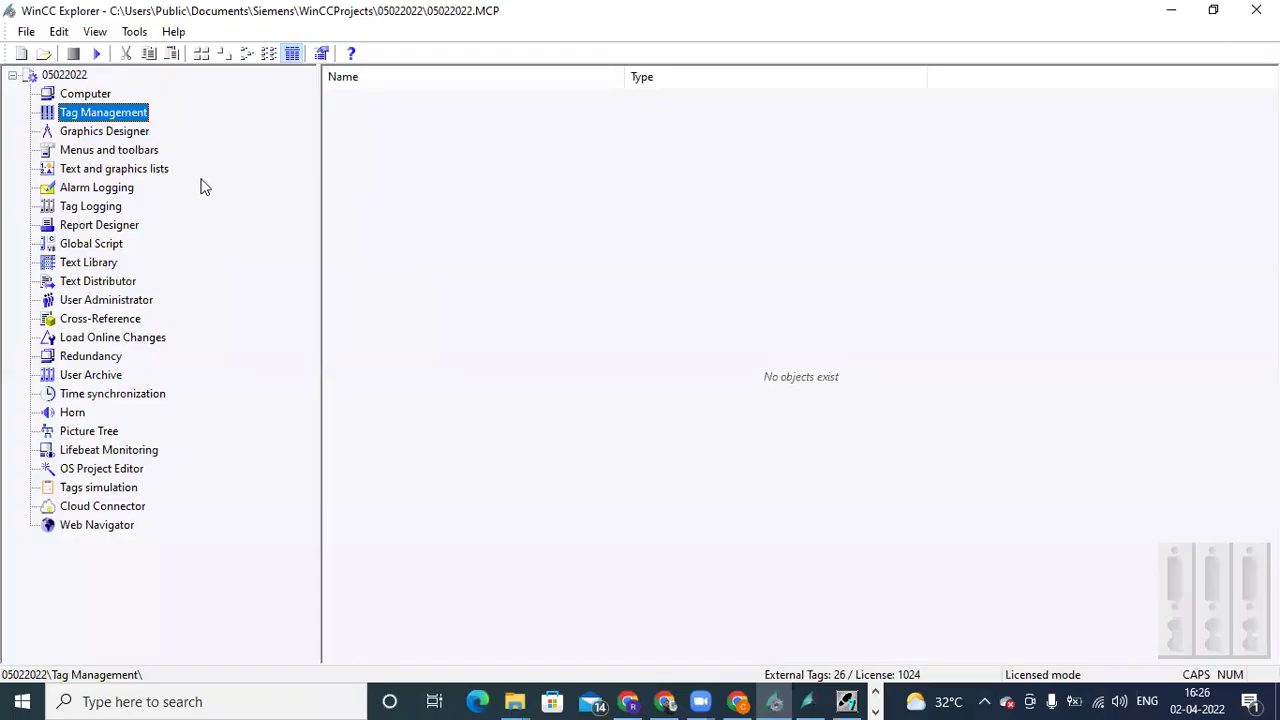
left_click(145, 137)
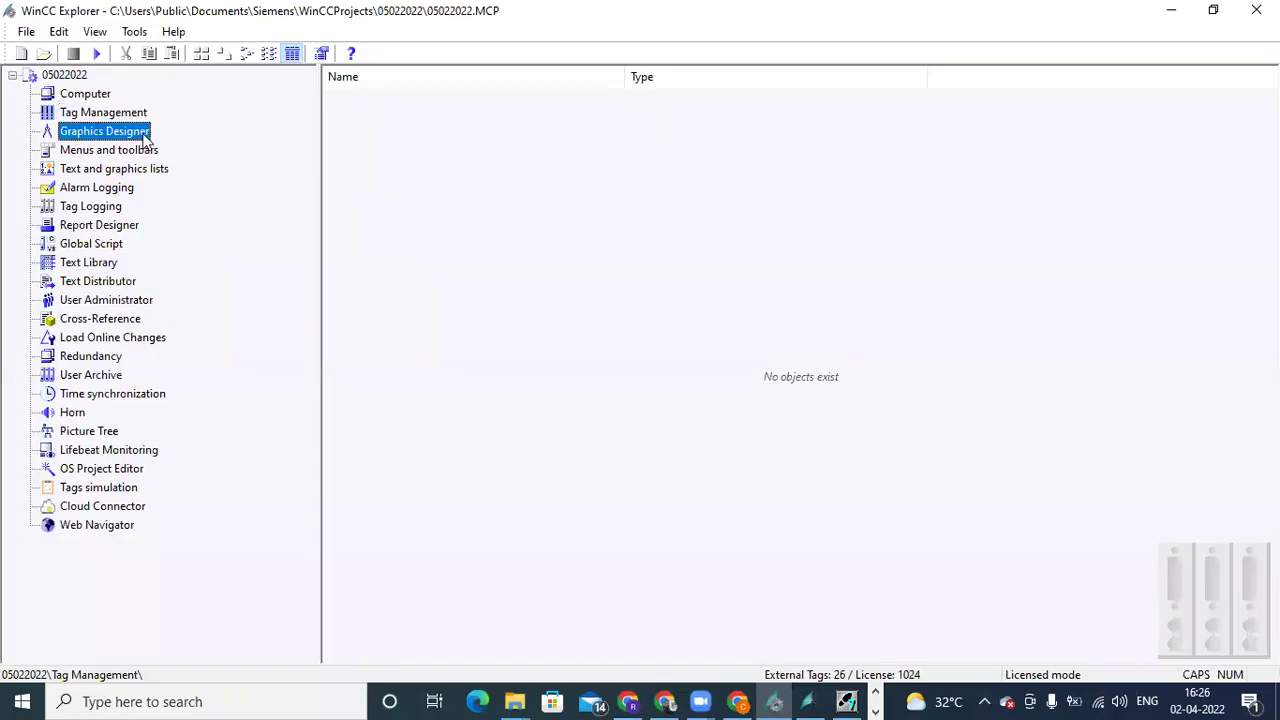
right_click(352, 337)
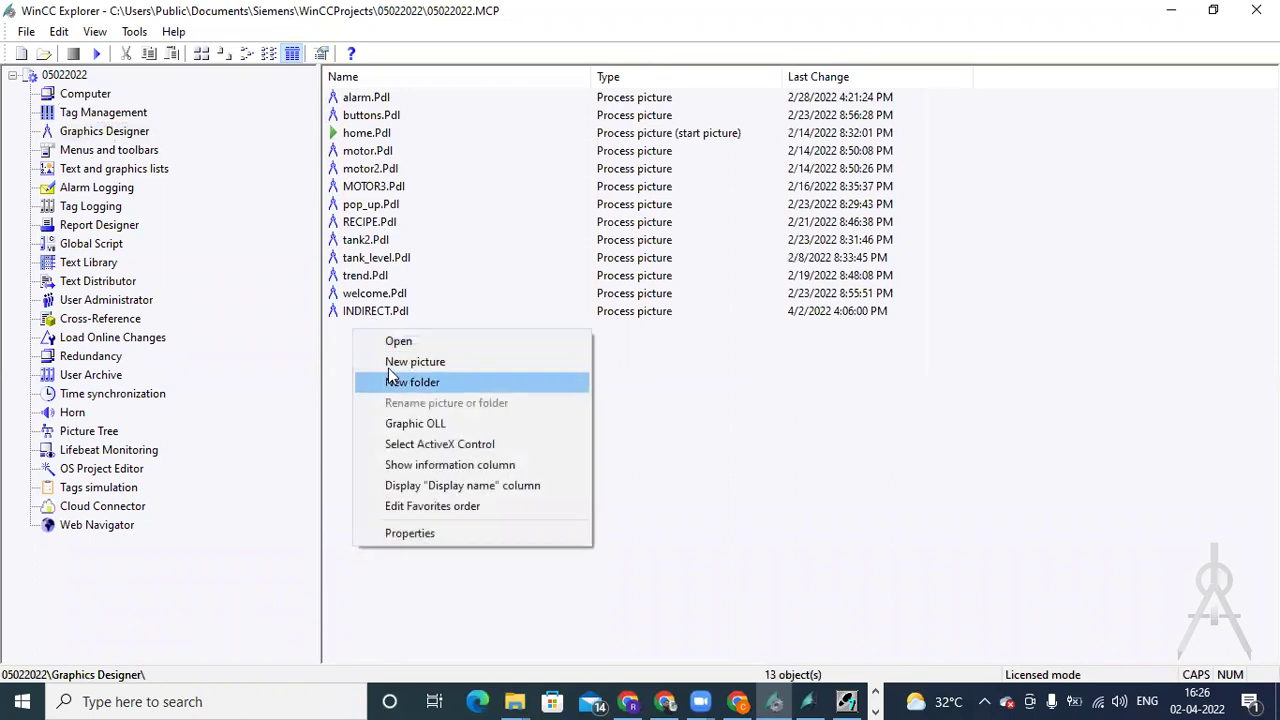
left_click(392, 367)
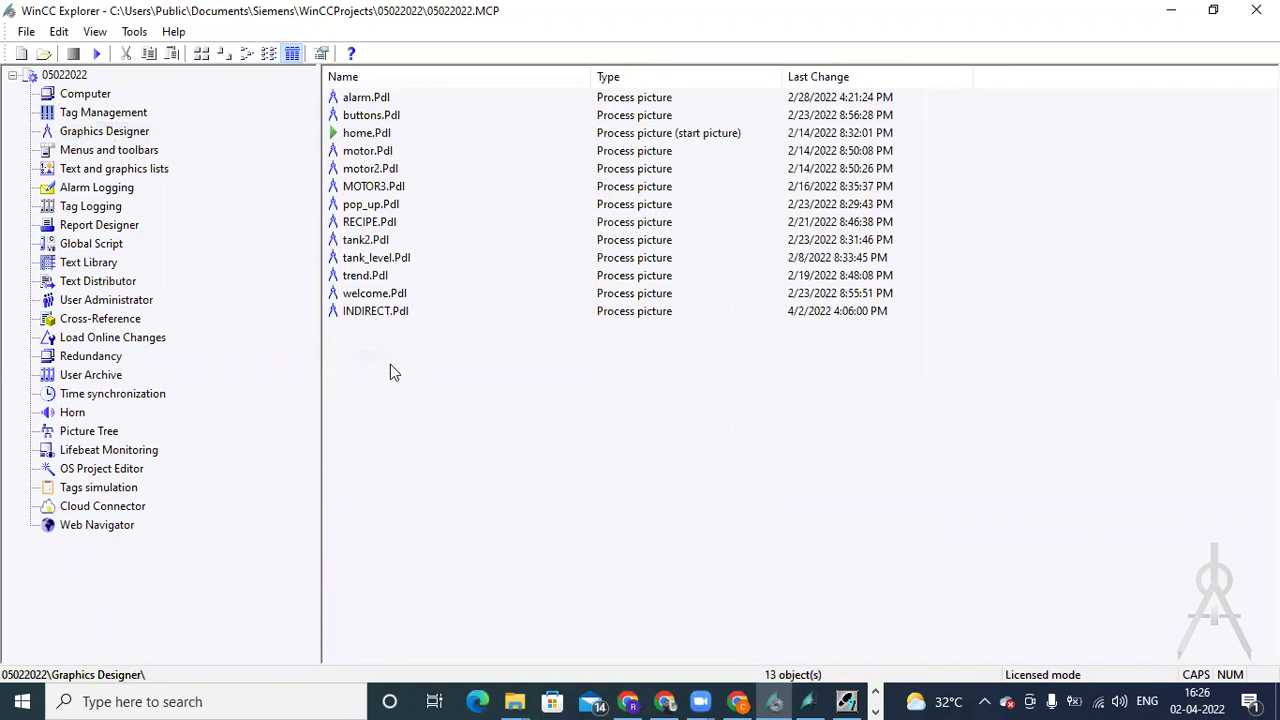
Step: Rename NewPdl0.Pdl to POWERTAG.Pdl and open it in Graphics Designer
left_click(380, 334)
right_click(380, 334)
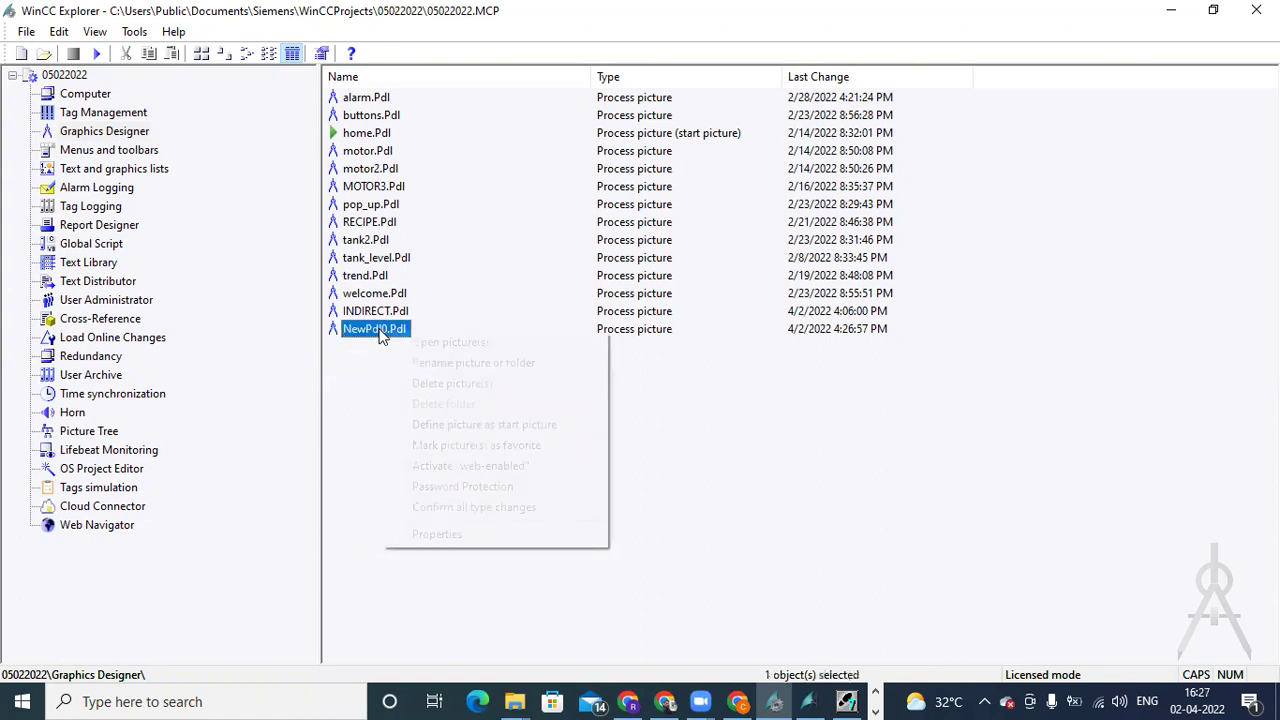
left_click(407, 363)
type("POWE")
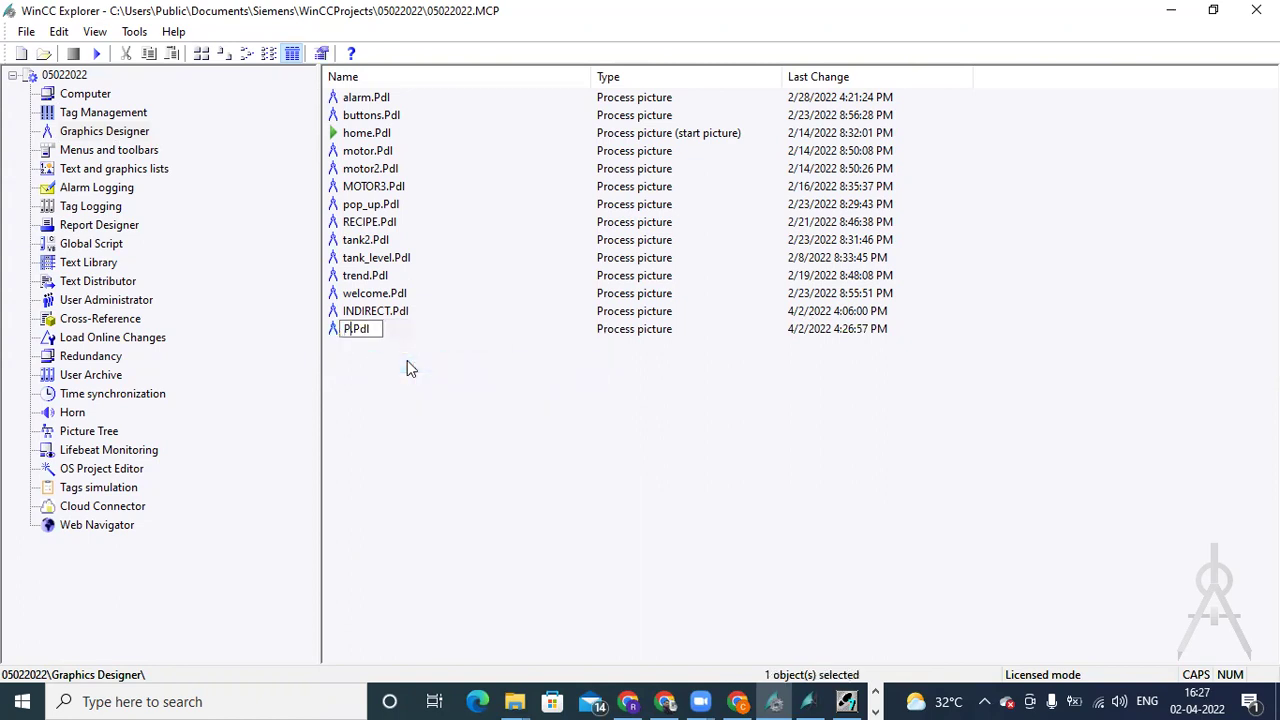
type("RTAG")
left_click(407, 362)
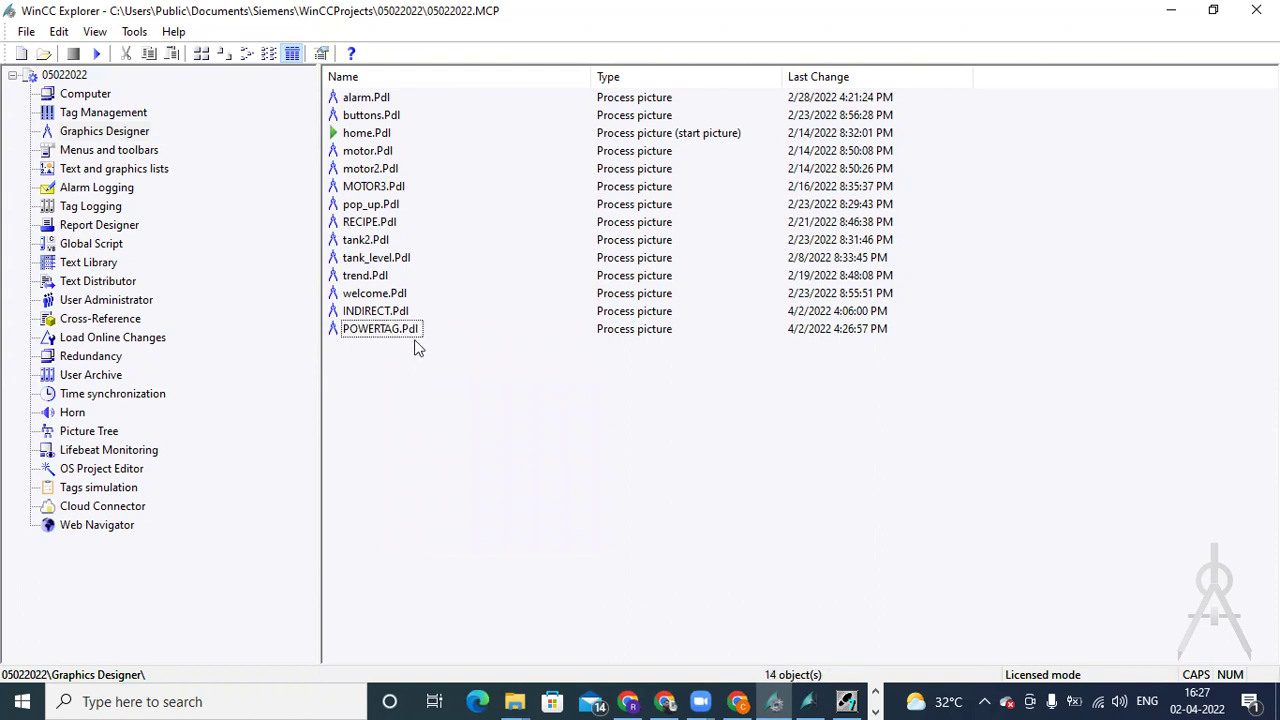
double_click(408, 334)
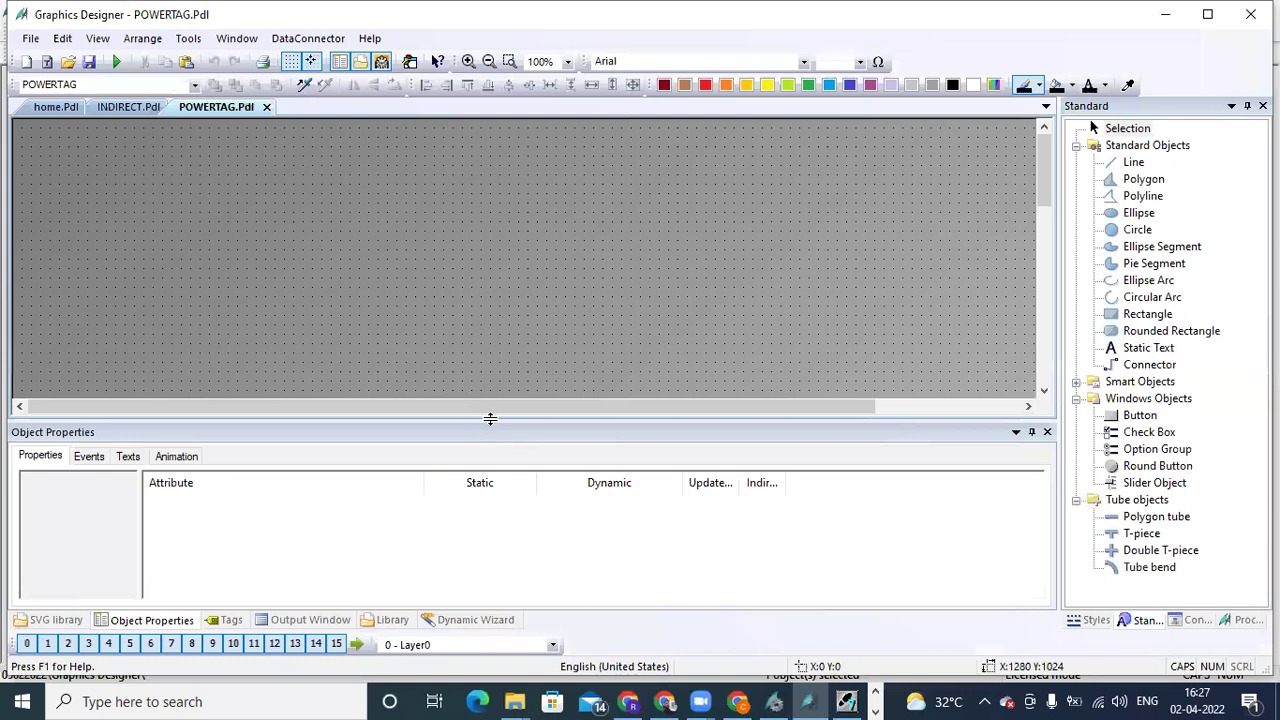
Step: Enlarge the canvas and place Motor006 from Global Library > PlantElements > Motors on it
left_click_drag(490, 419, 490, 457)
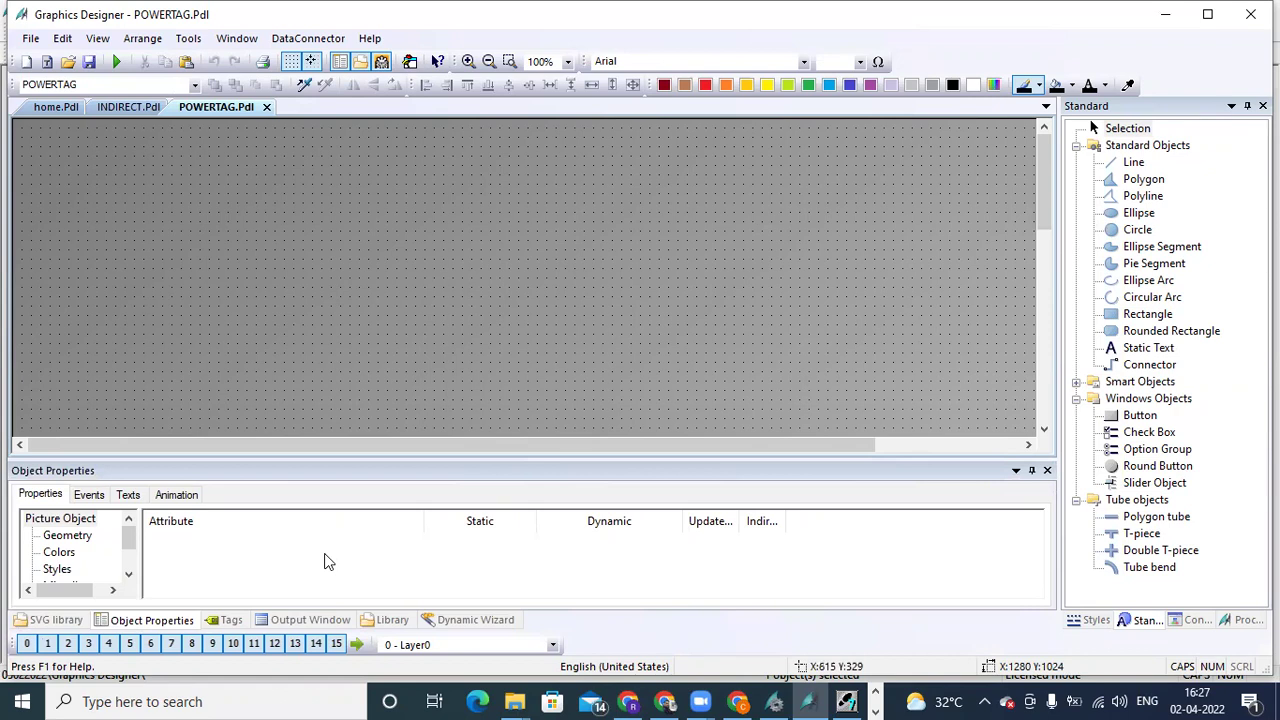
left_click(386, 620)
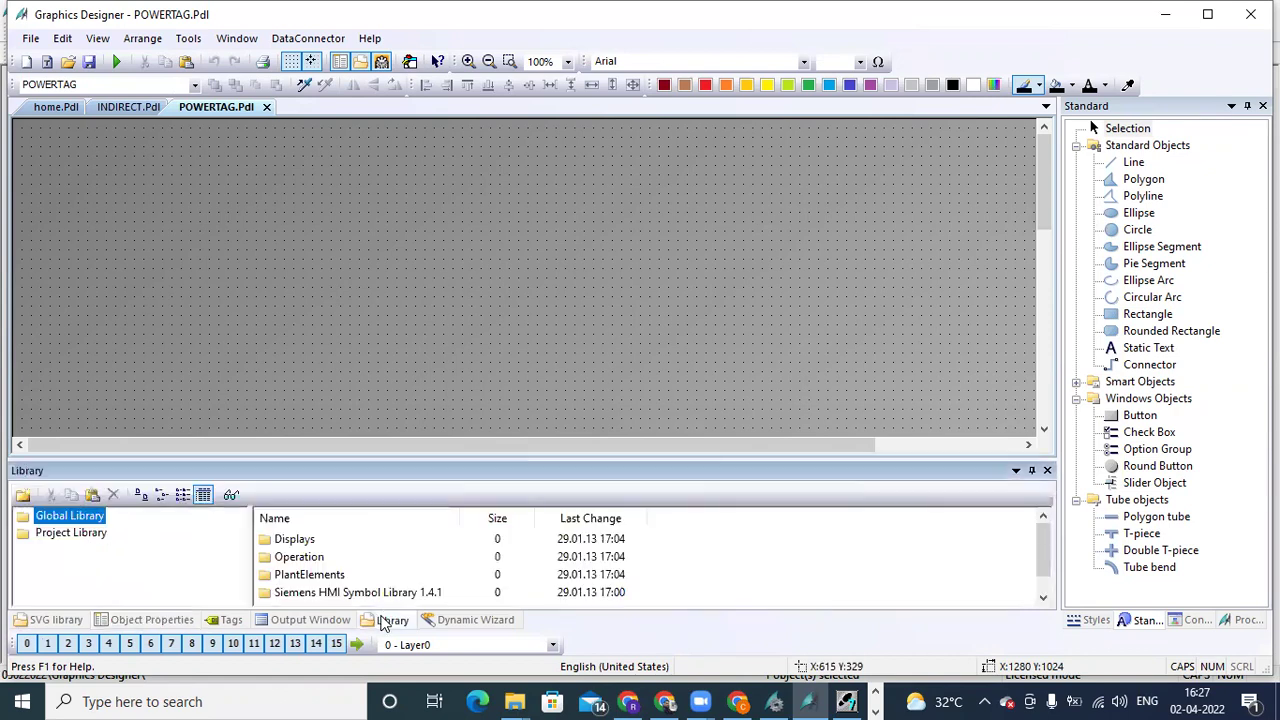
left_click(141, 494)
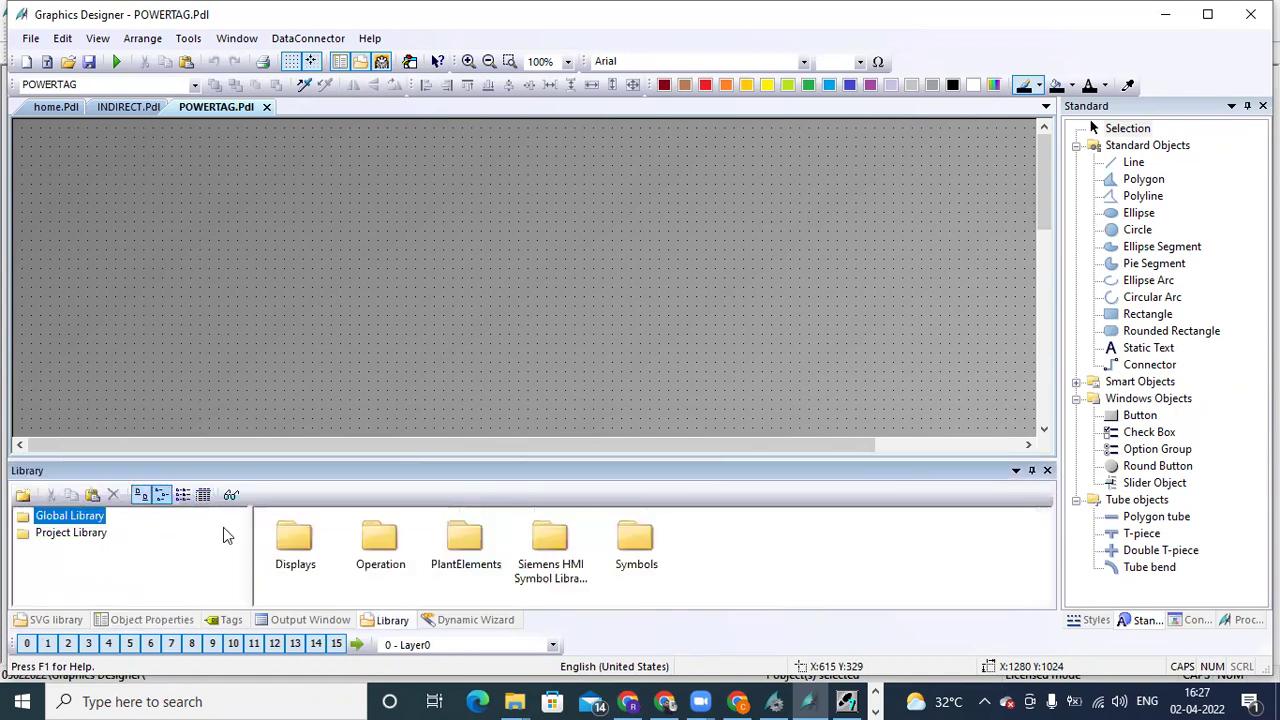
double_click(472, 537)
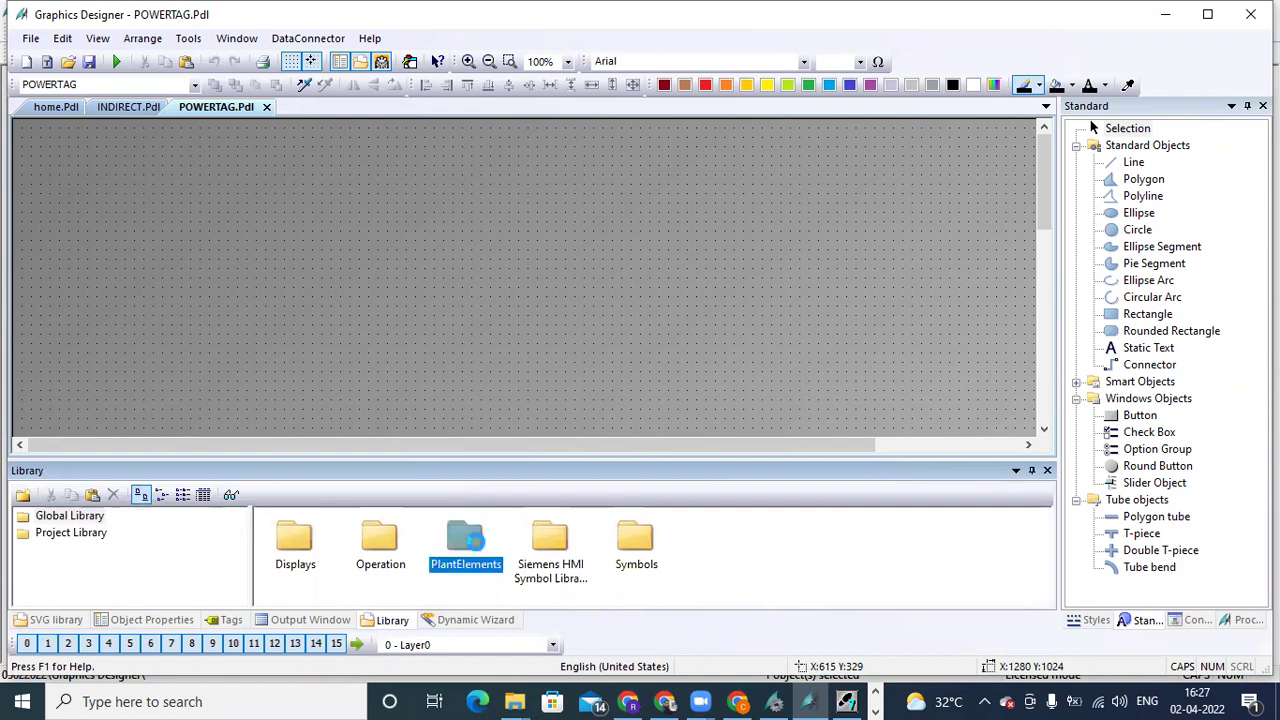
double_click(289, 531)
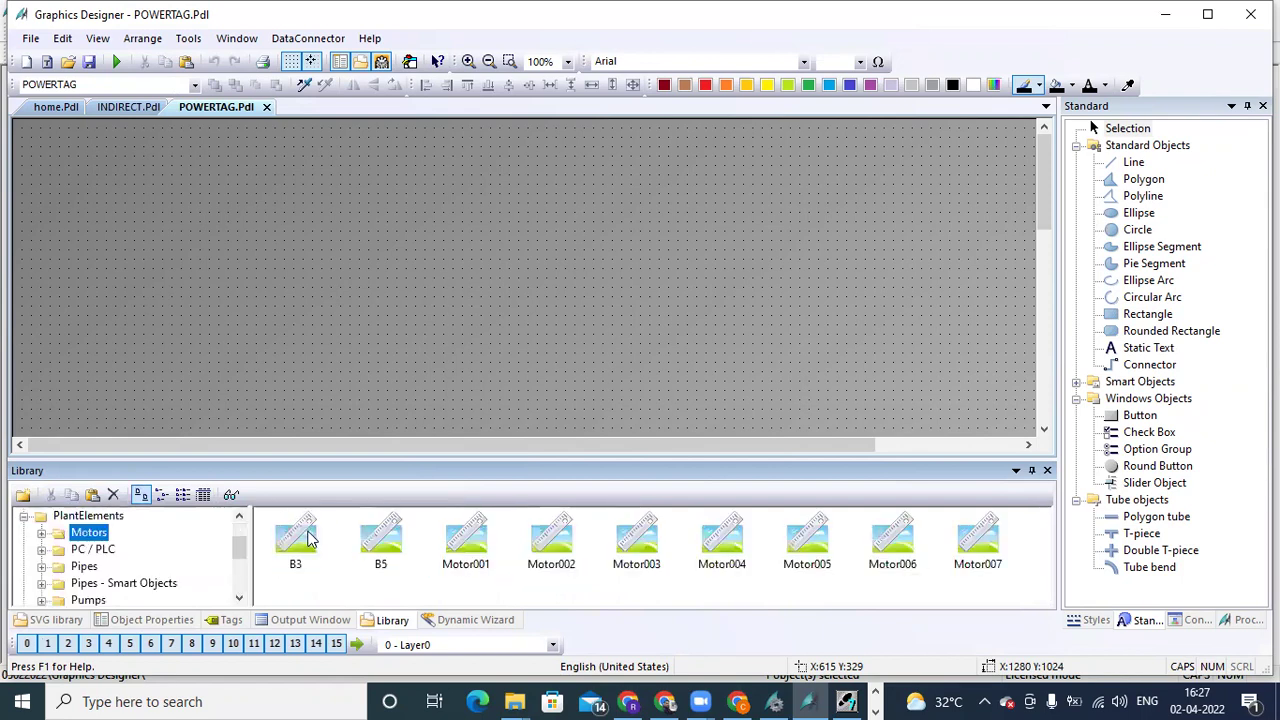
left_click(231, 495)
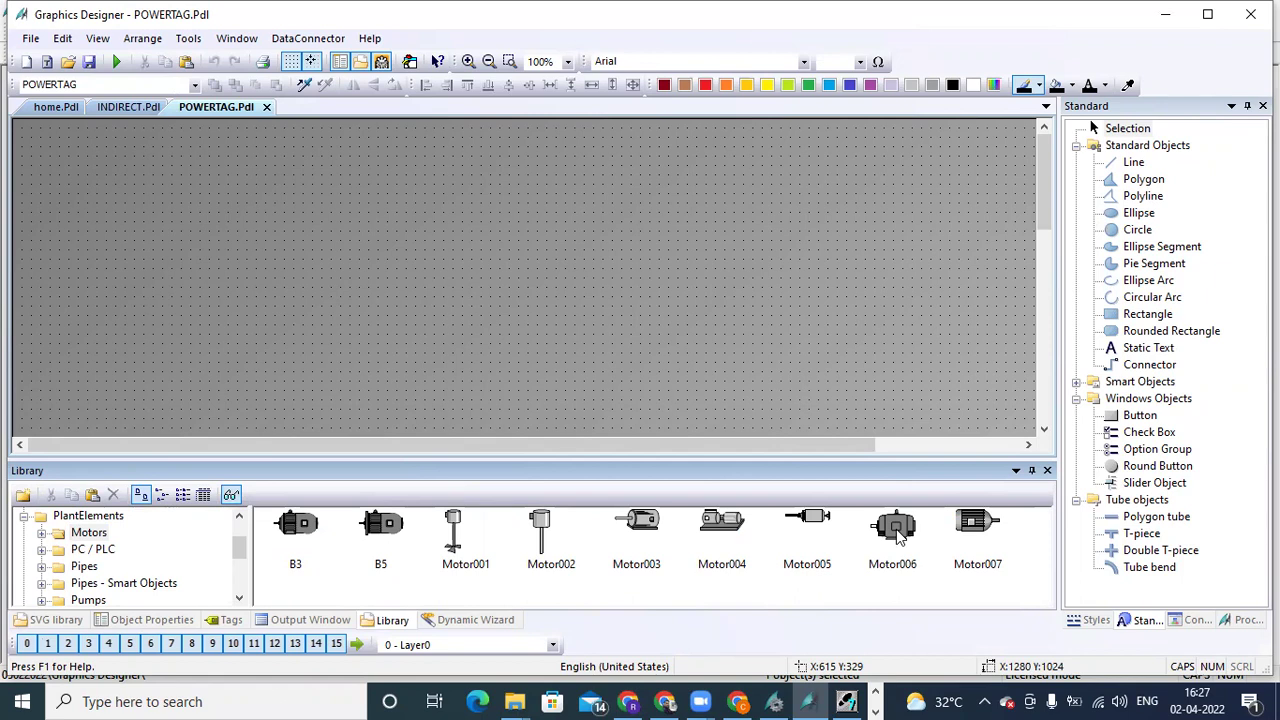
left_click_drag(897, 537, 566, 212)
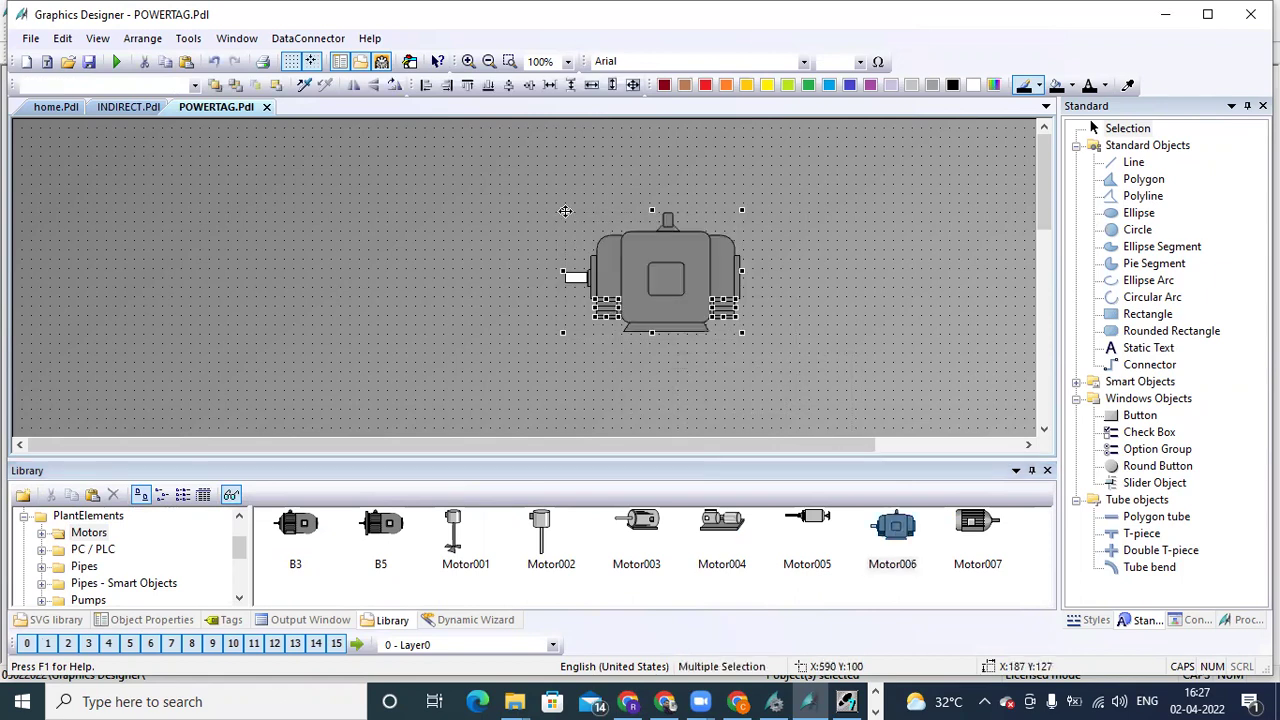
left_click(544, 228)
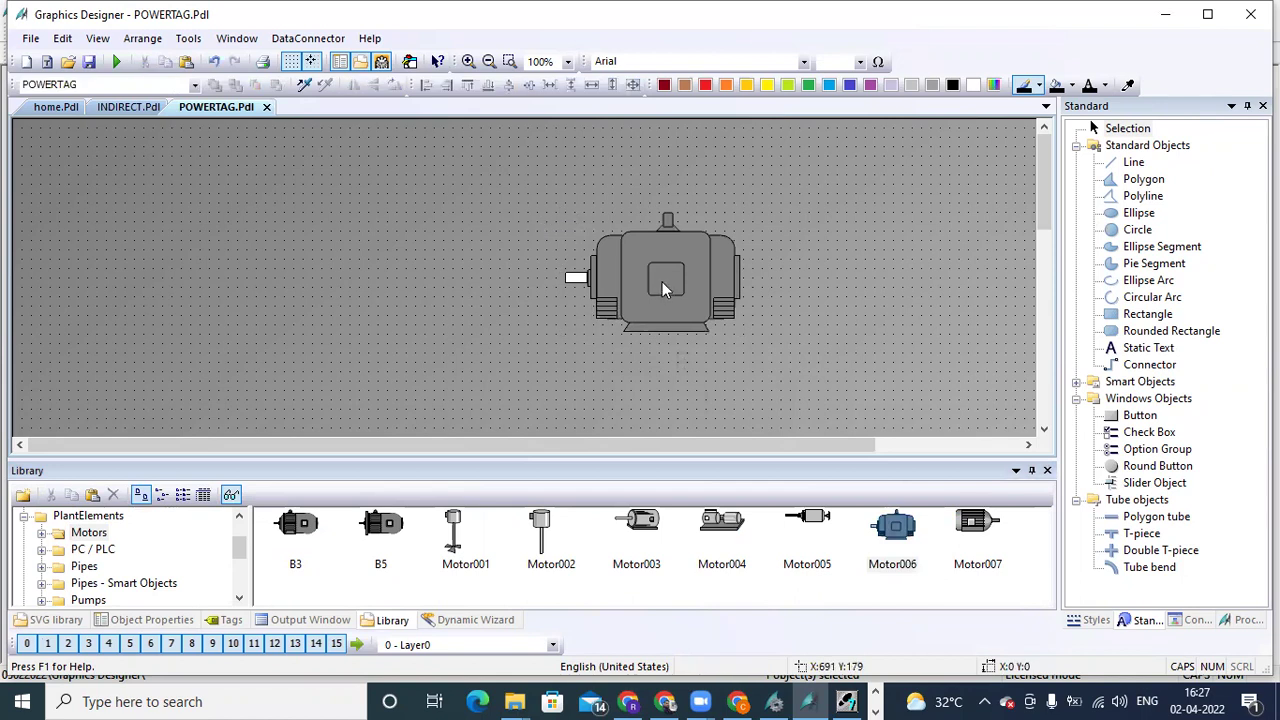
left_click(1112, 424)
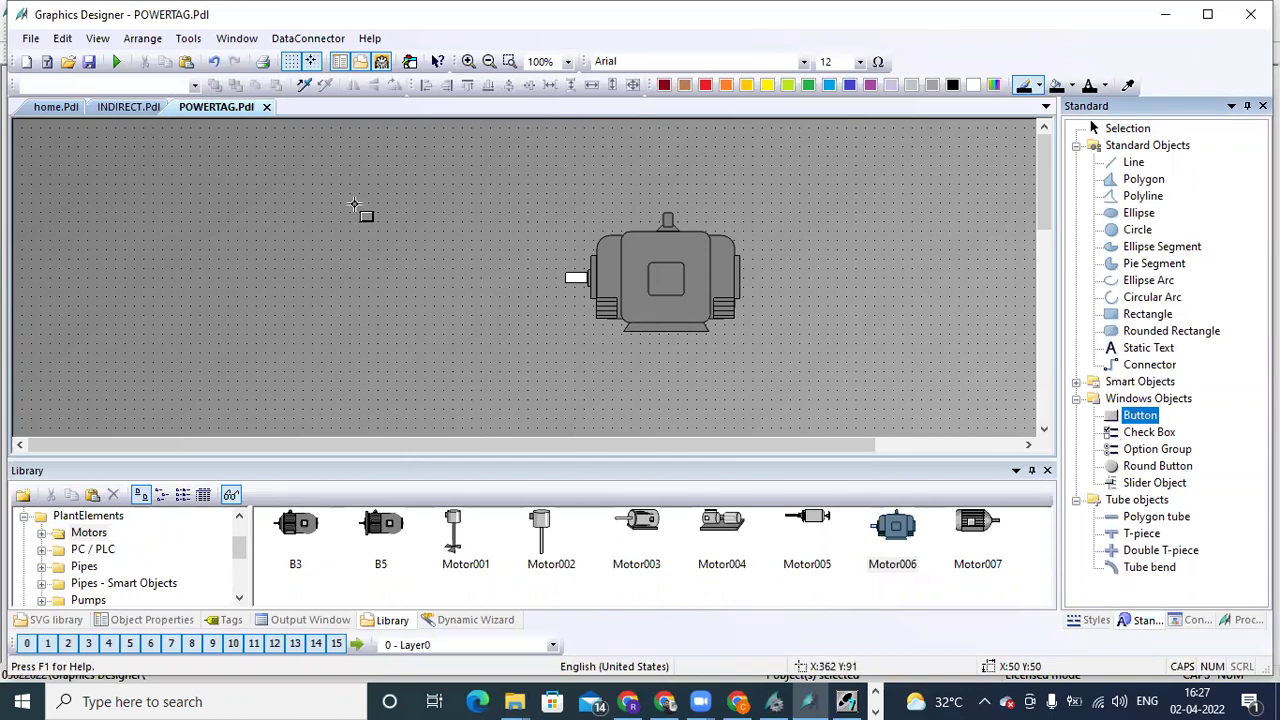
Step: Draw a button labelled START to the left of the motor
mouse_move(354, 204)
left_mouse_down()
mouse_move(443, 246)
mouse_move(466, 266)
mouse_move(455, 268)
left_mouse_up()
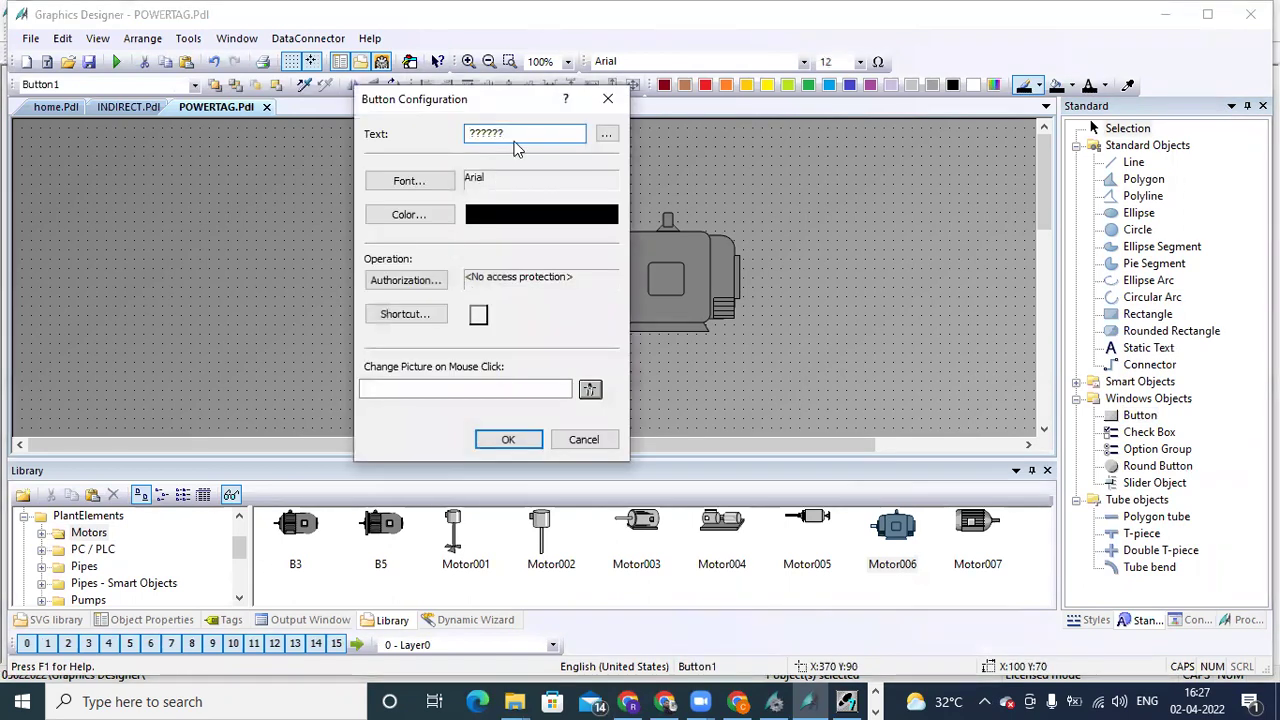
key("BackSpace")
key("BackSpace")
key("BackSpace")
key("BackSpace")
key("BackSpace")
key("BackSpace")
type("S")
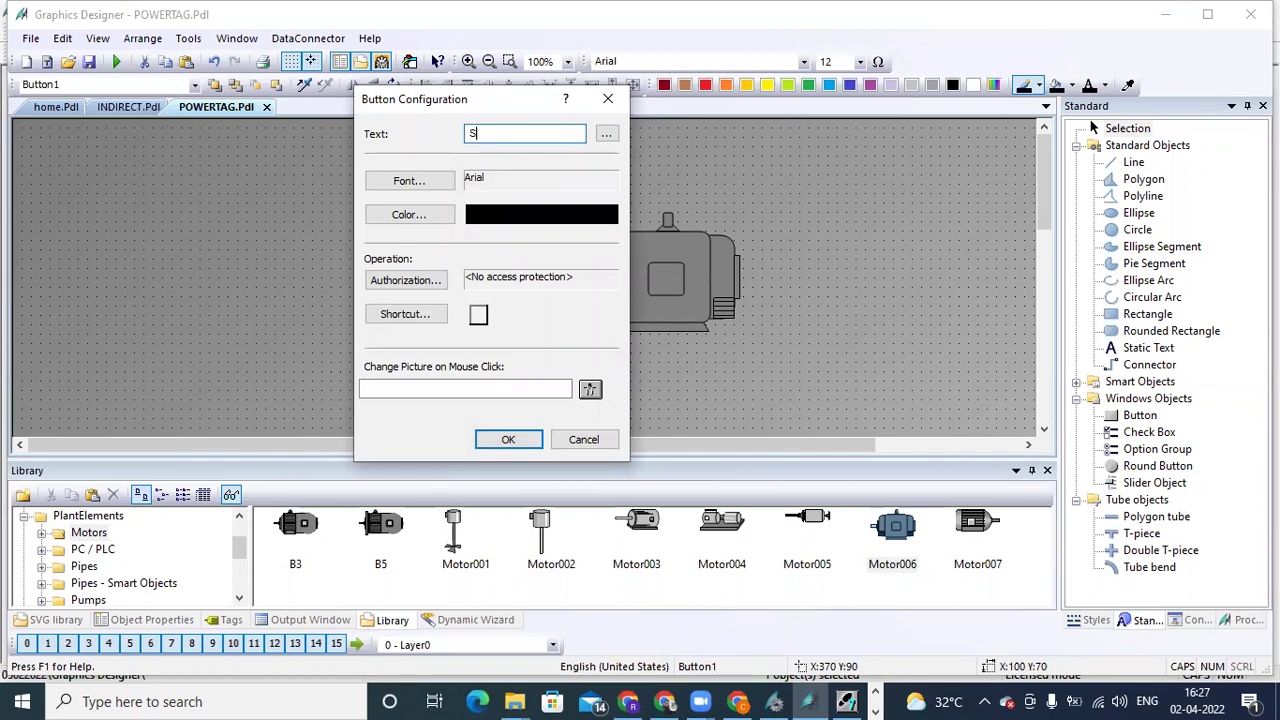
type("TART")
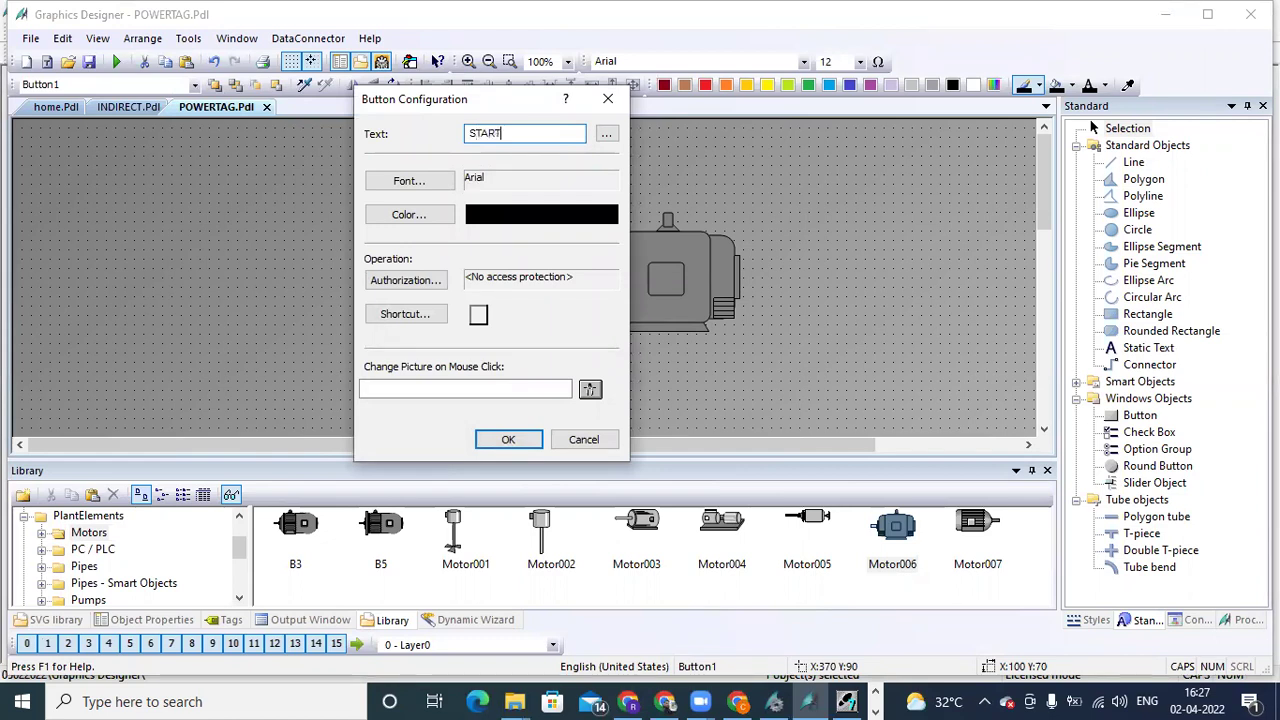
left_click(502, 441)
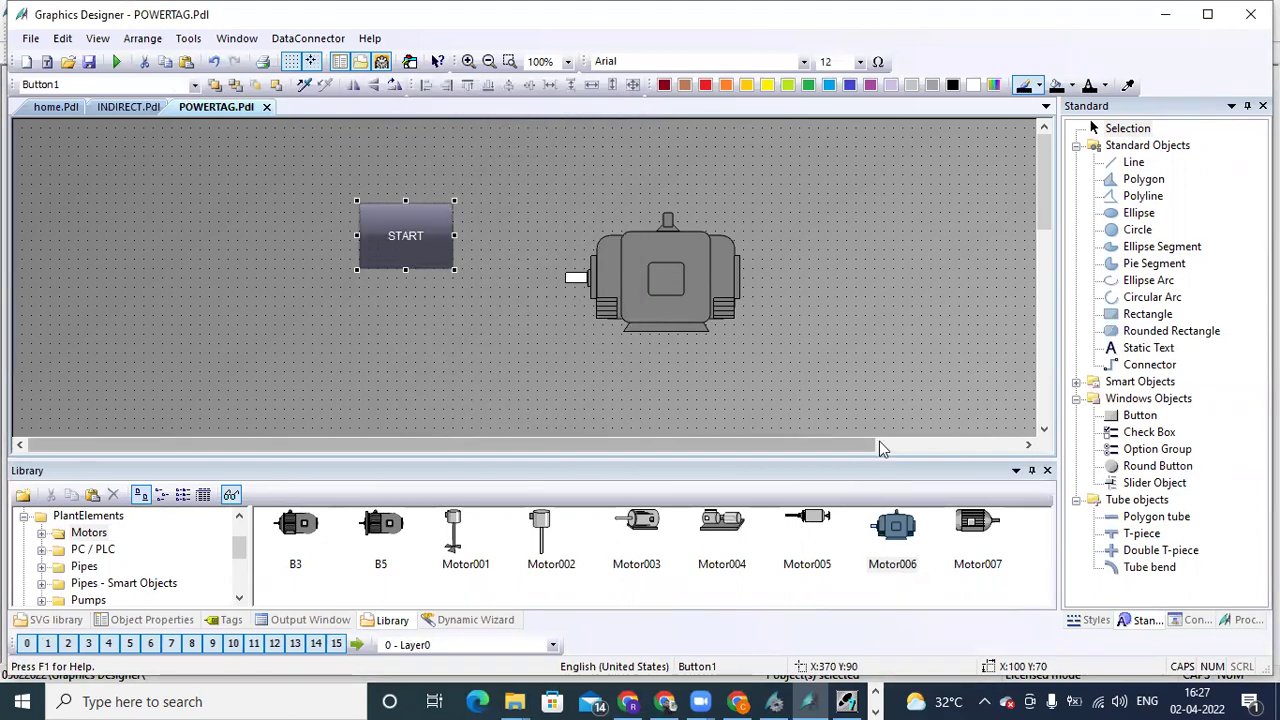
Step: Draw a second button labelled STOP below the START button
left_click(1115, 420)
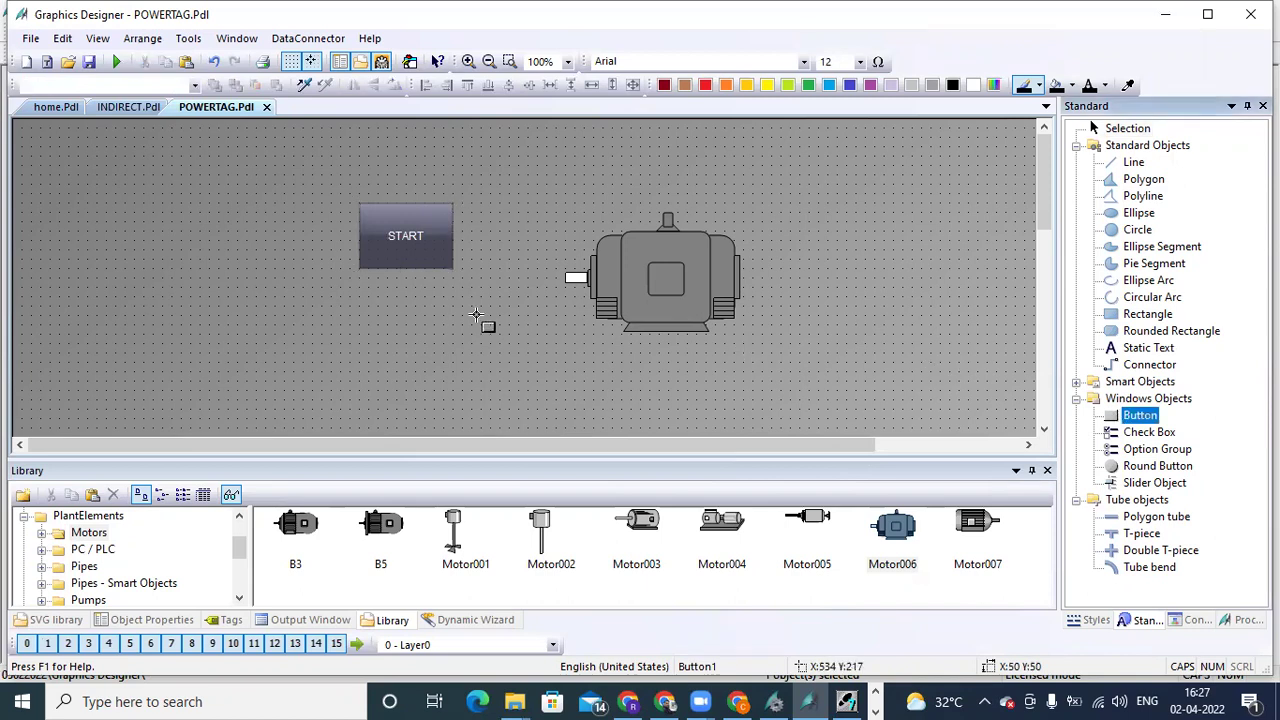
left_click_drag(358, 308, 456, 366)
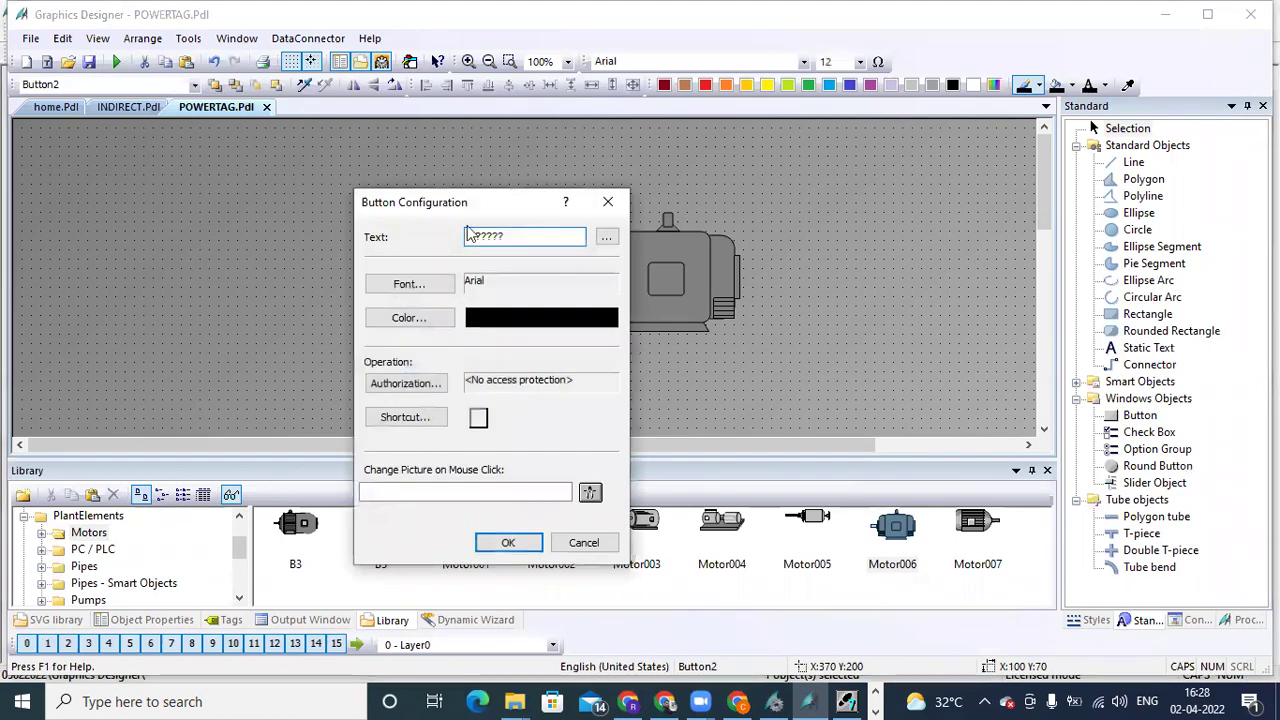
key("BackSpace")
key("BackSpace")
left_click(508, 542)
left_click(519, 354)
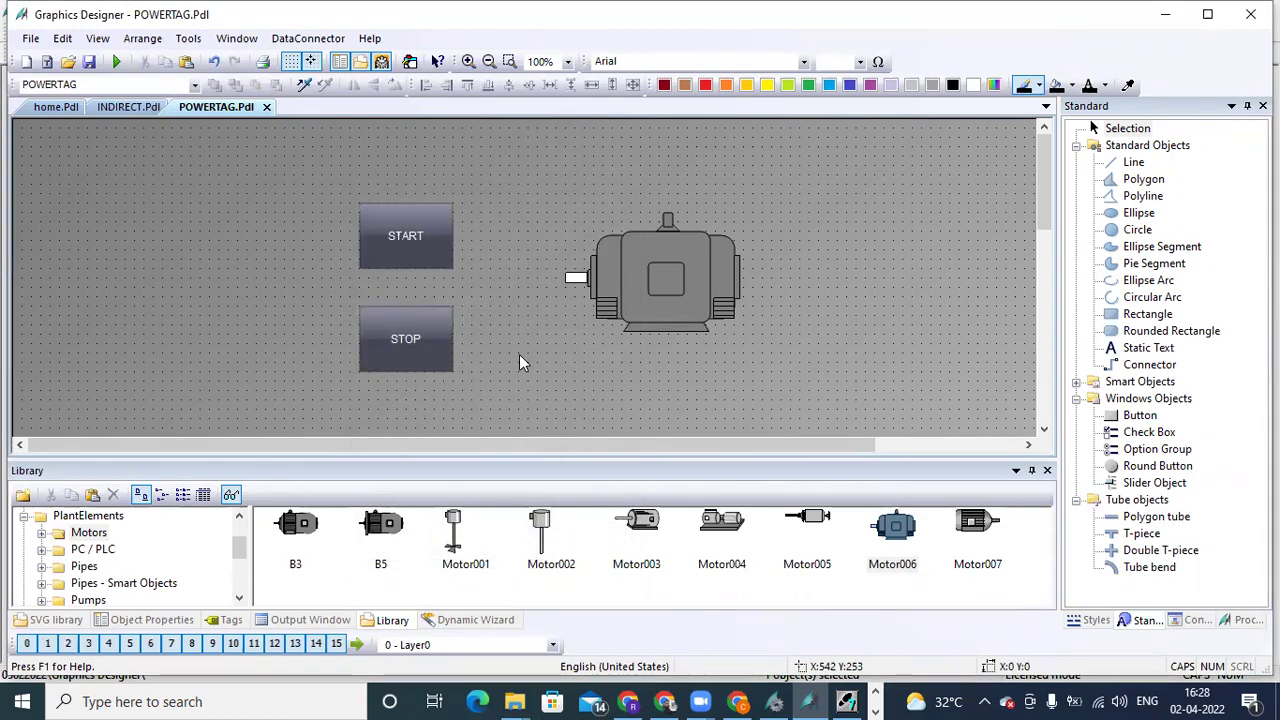
Step: Show the START button's mouse events in Object Properties
left_click(426, 250)
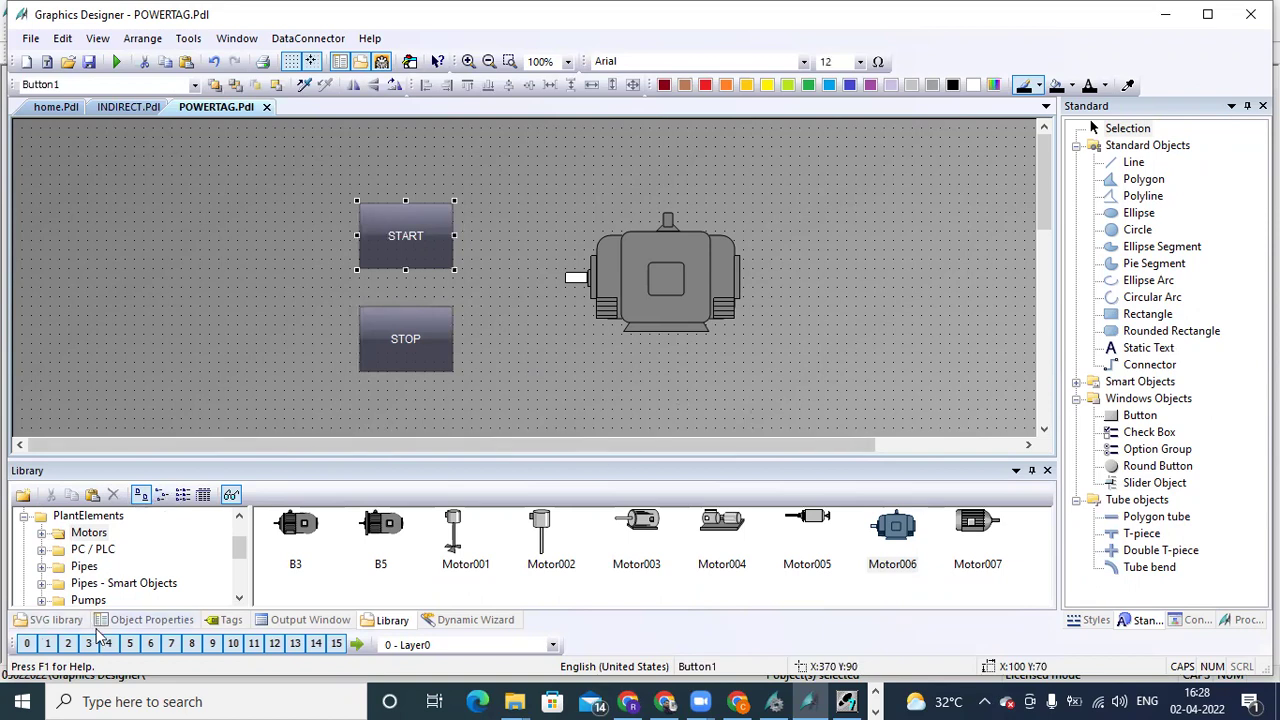
left_click(135, 621)
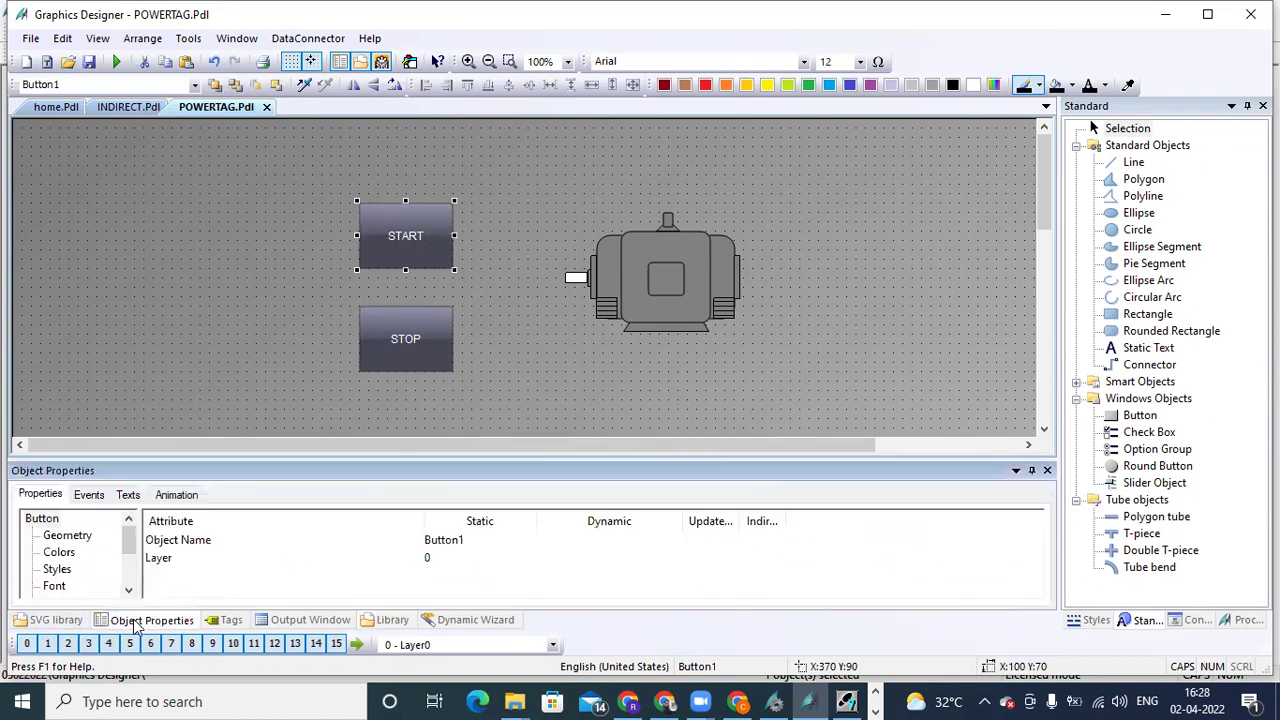
left_click_drag(136, 458, 136, 429)
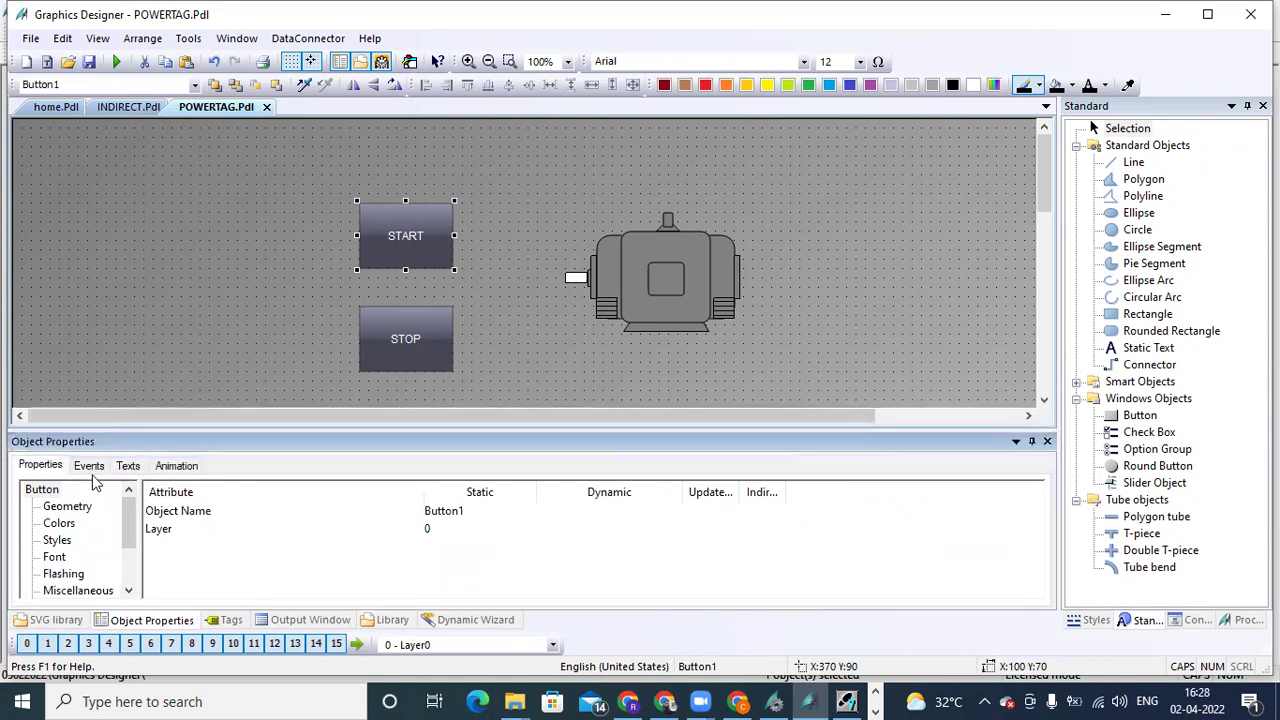
left_click(90, 466)
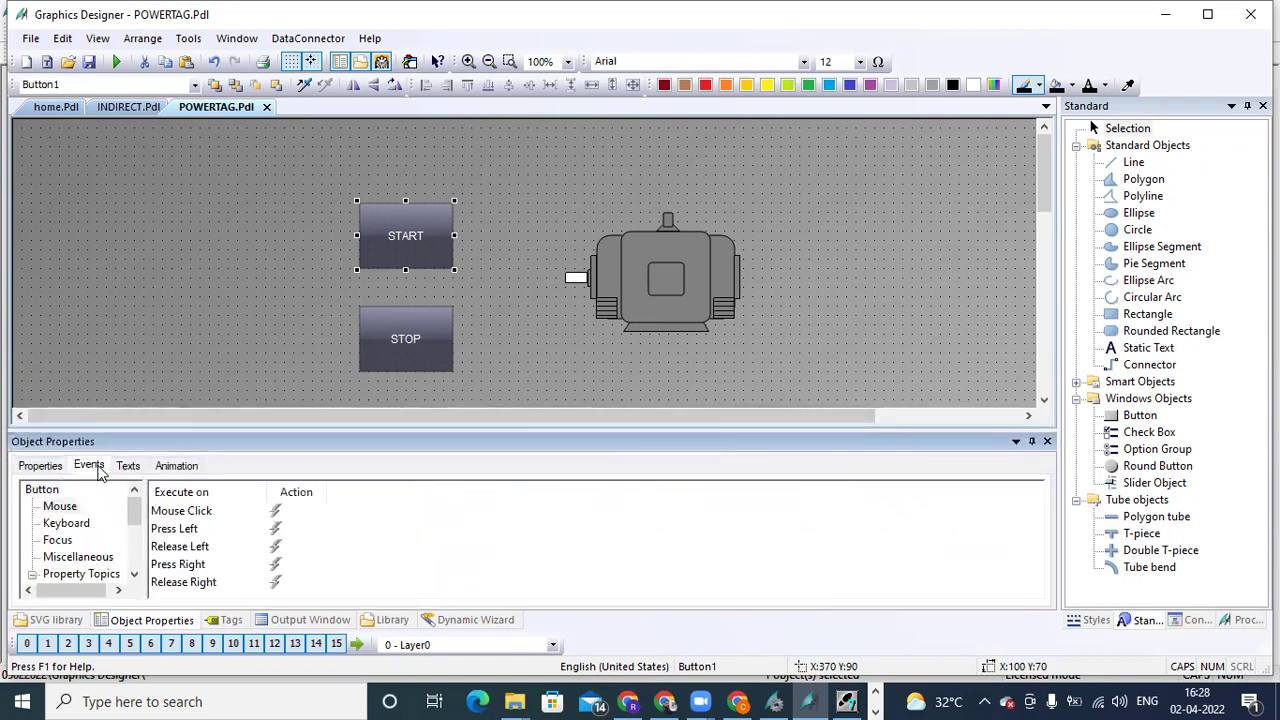
left_click(65, 510)
Step: Check Press Left's C action choice, dismiss it, and bring up the Dynamic Wizard's picture functions
right_click(278, 538)
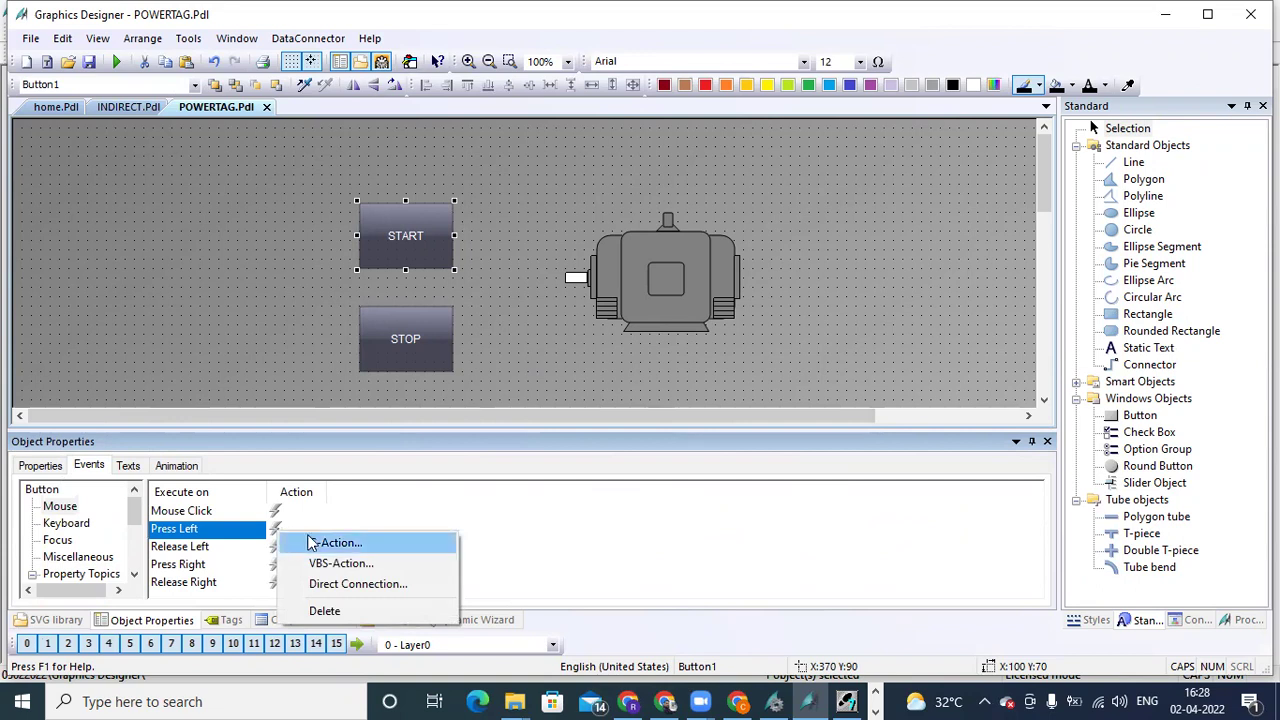
left_click(315, 541)
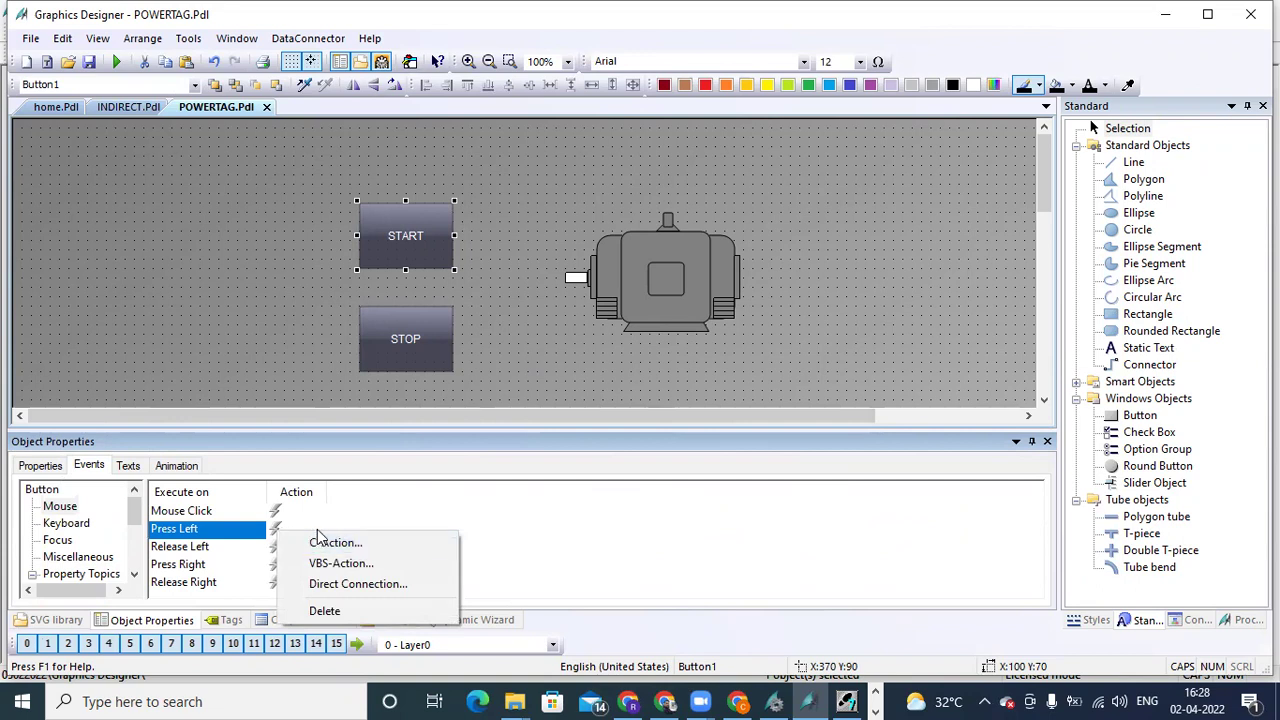
left_click(256, 430)
left_click_drag(256, 430, 256, 377)
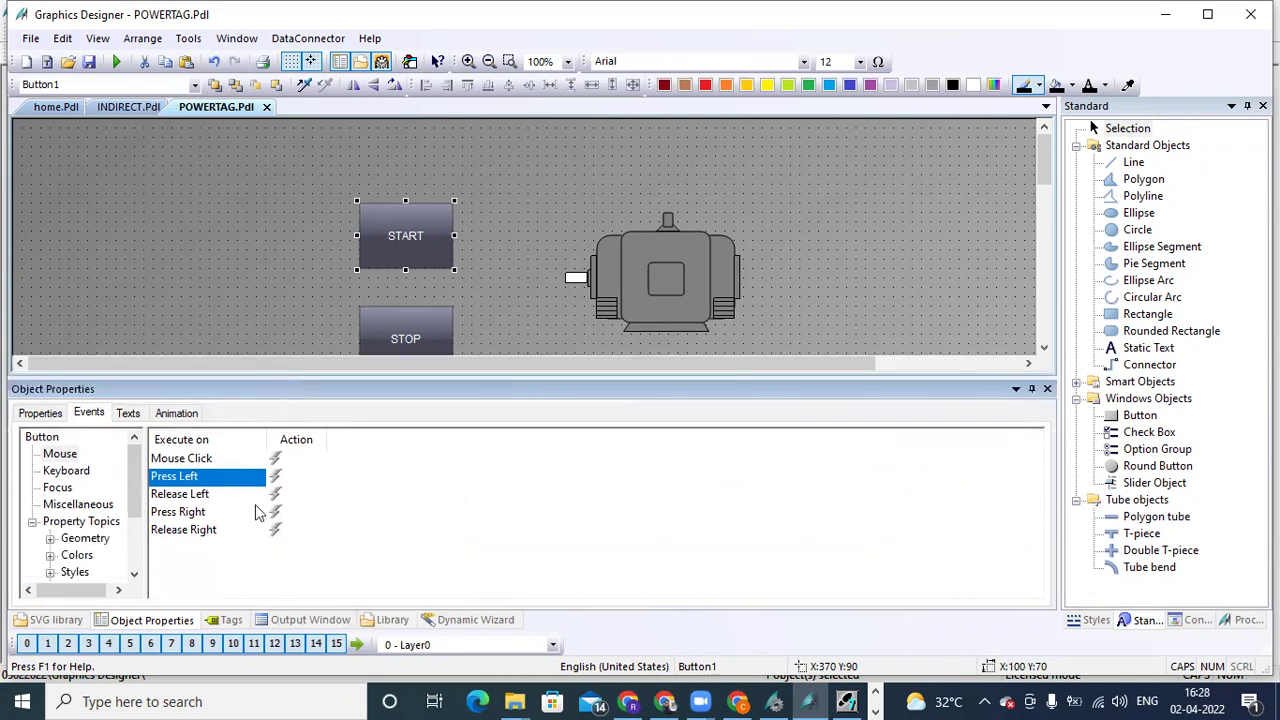
left_click(44, 413)
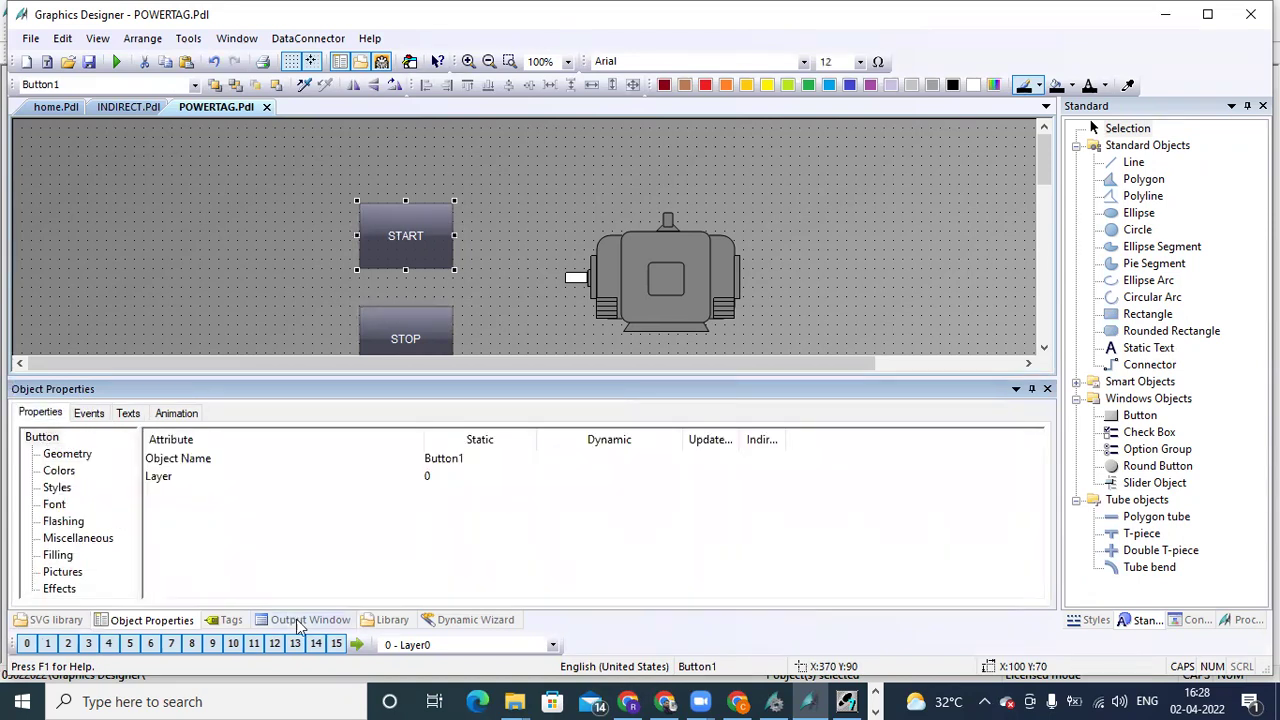
left_click(443, 627)
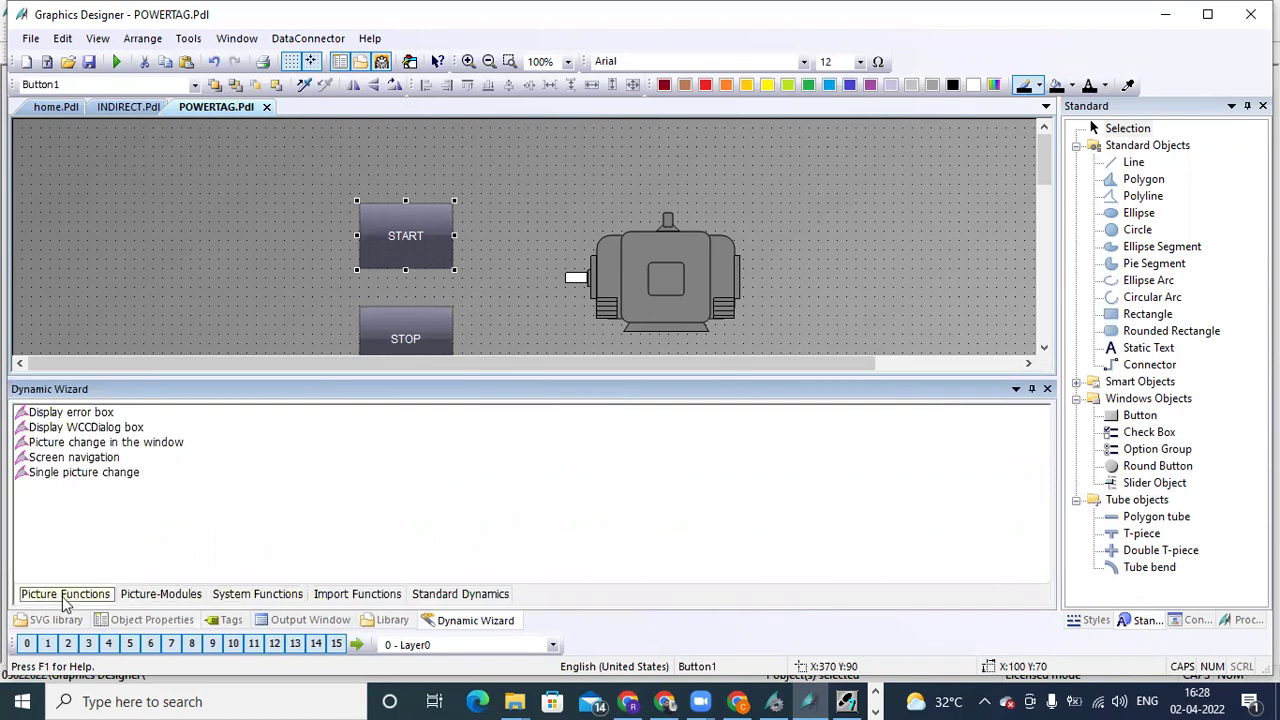
Step: Browse the picture module, system and import function tabs, then select Standard Dynamics' 'Setting/Resetting a bit'
left_click(145, 596)
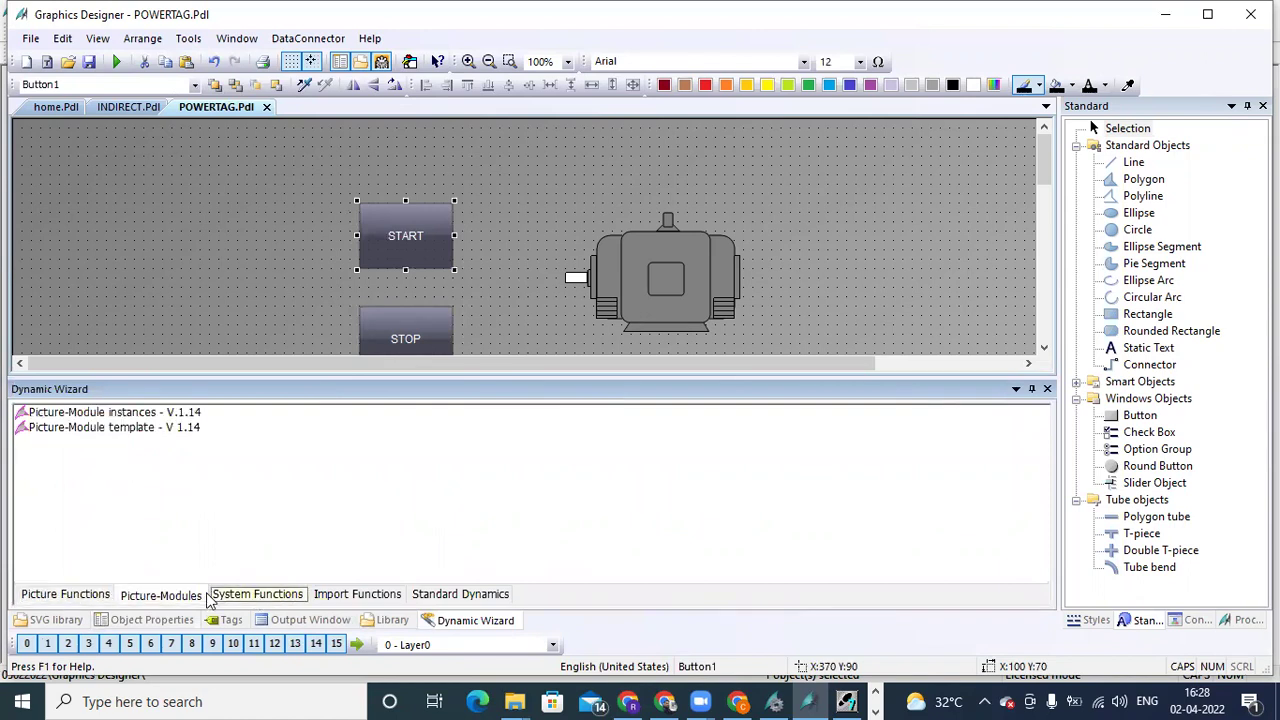
left_click(245, 596)
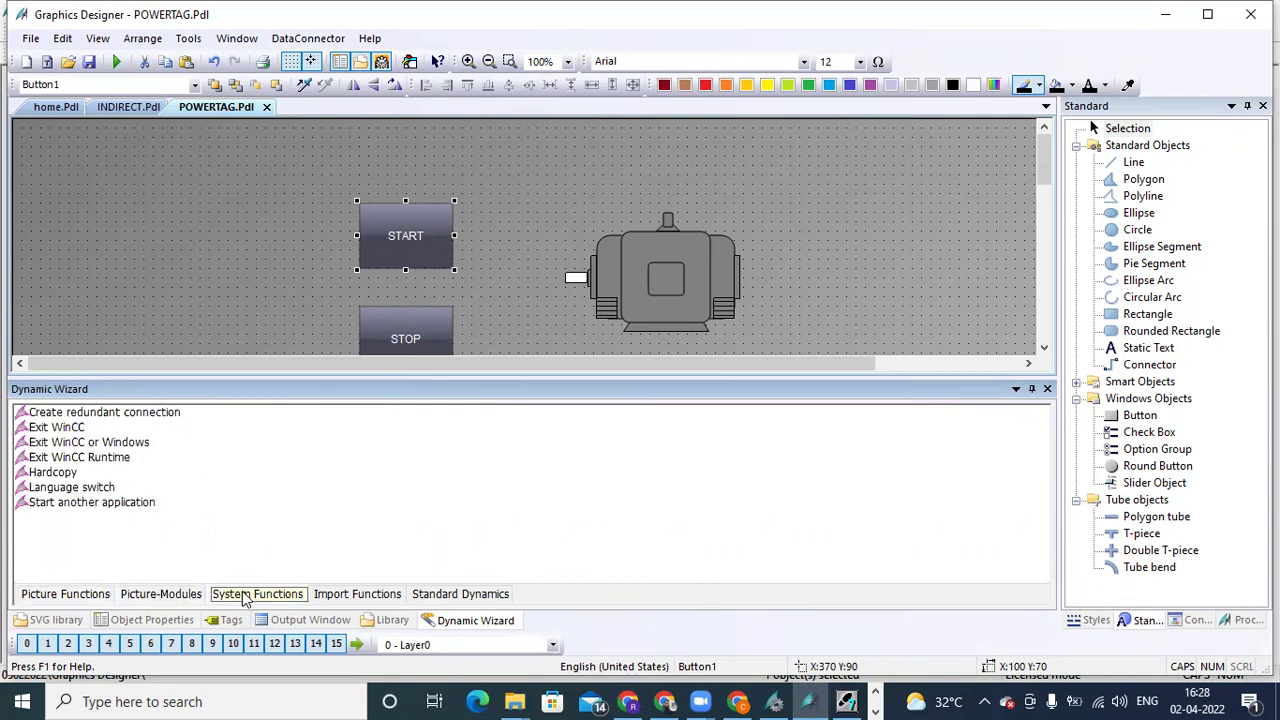
left_click(332, 596)
left_click(418, 600)
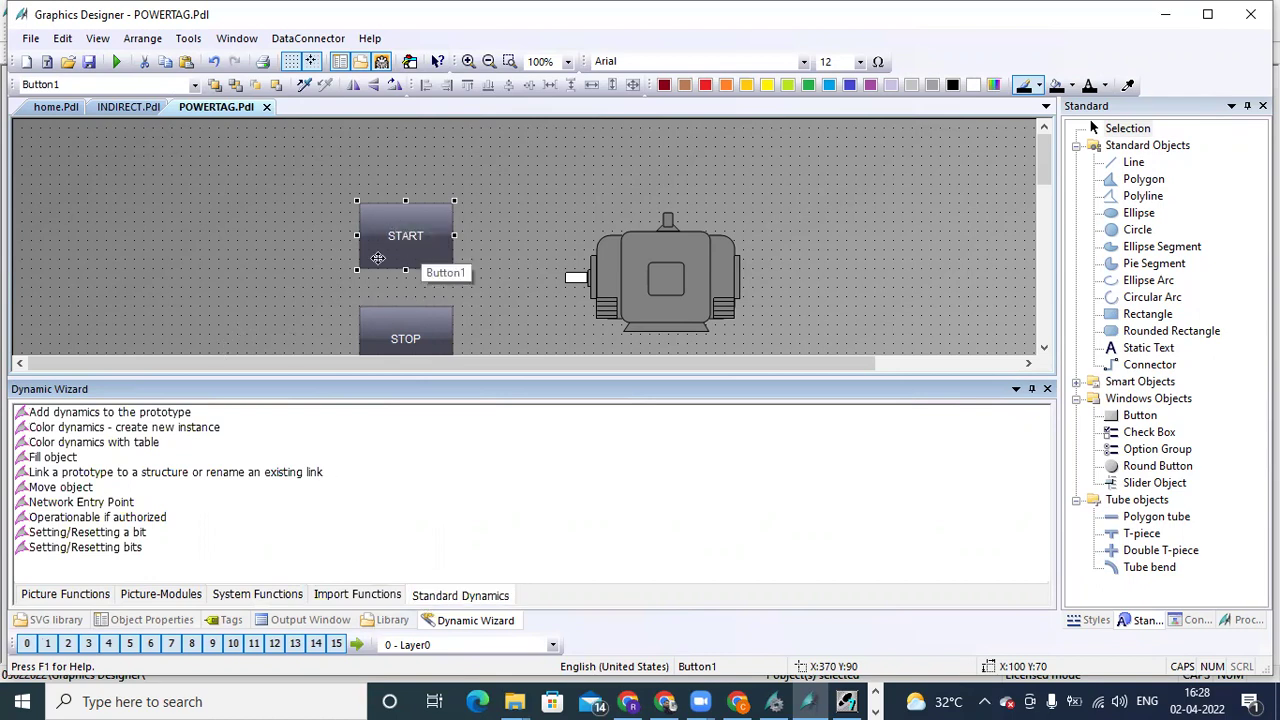
left_click(108, 536)
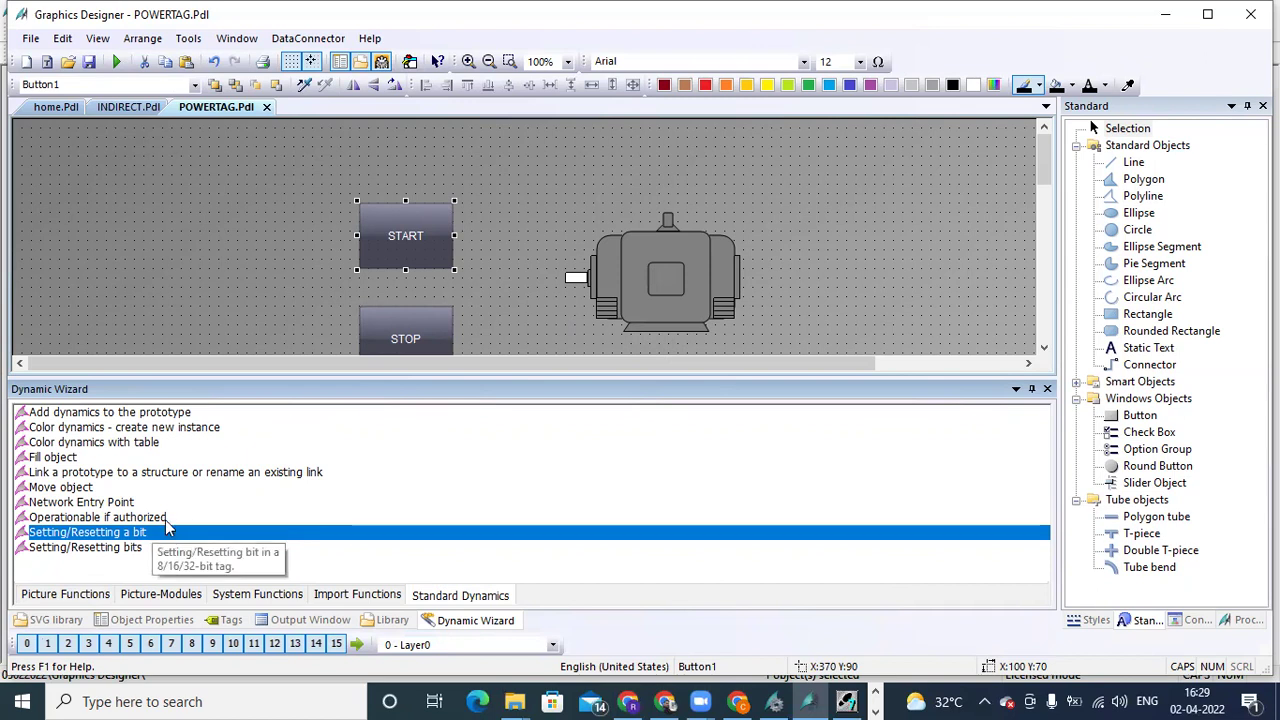
Step: Start the set-bit wizard and trigger it on pressing the left mouse key
double_click(151, 534)
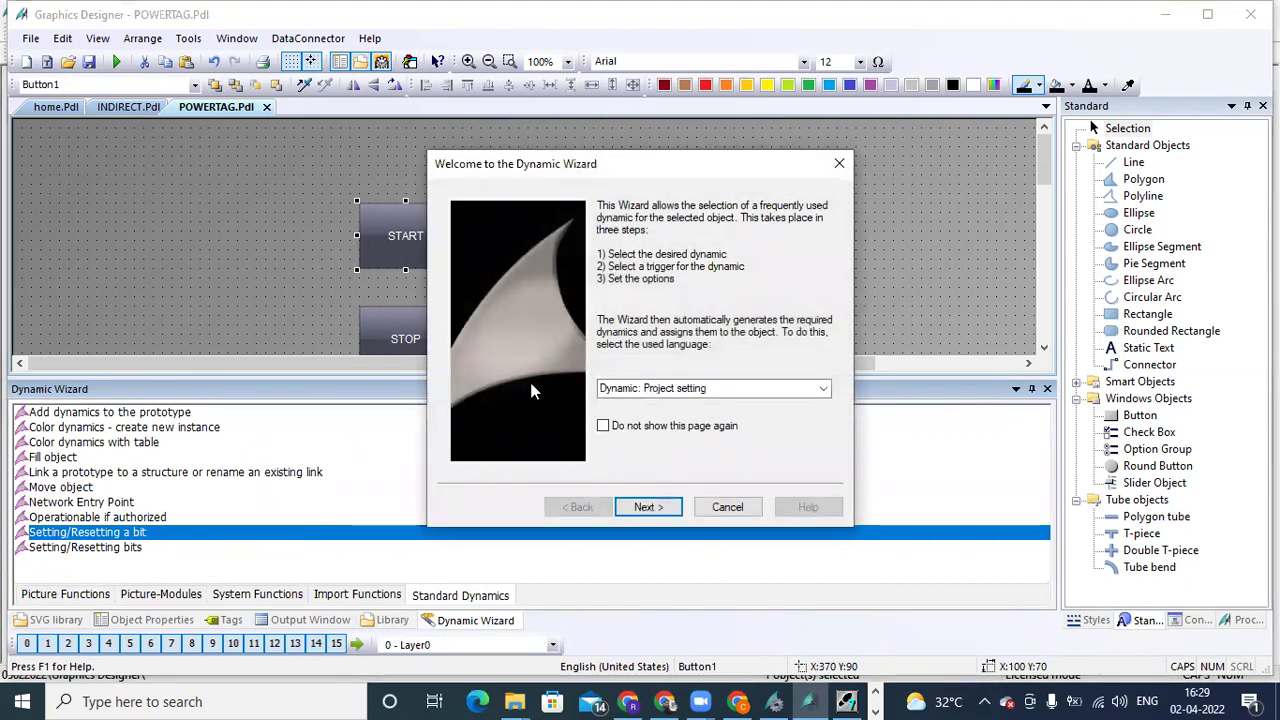
left_click(649, 507)
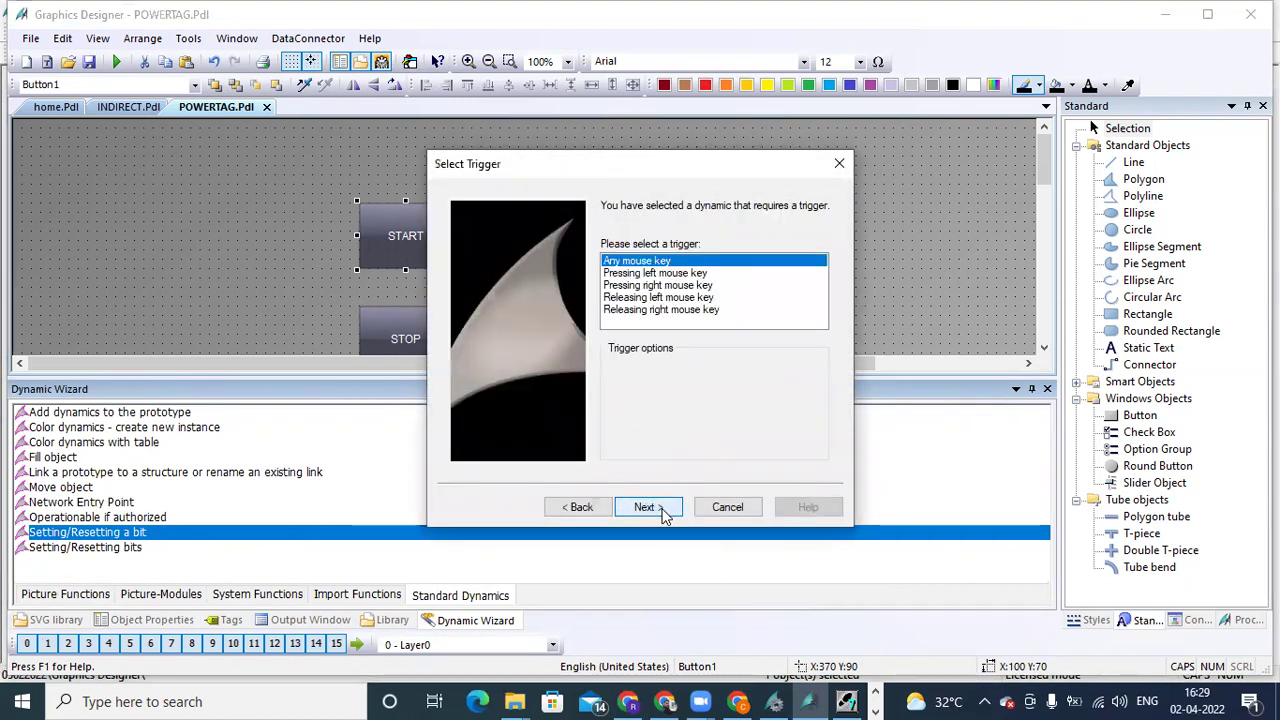
left_click(671, 273)
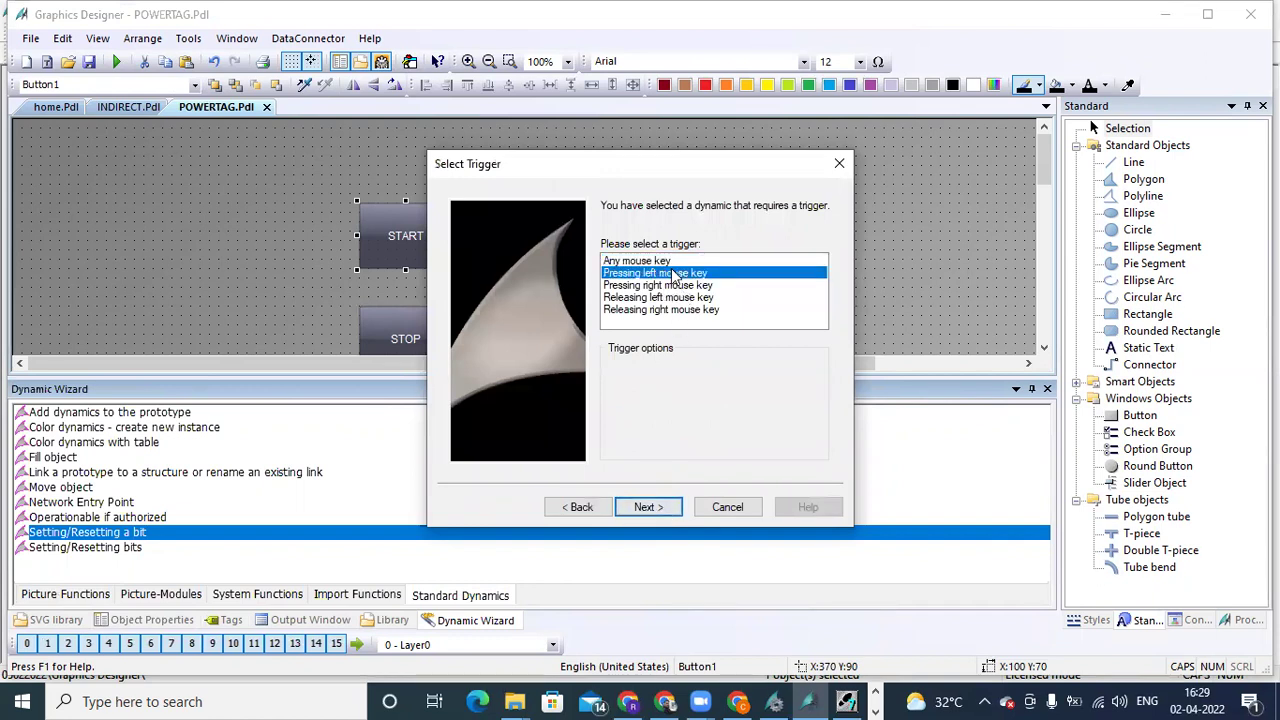
left_click(651, 507)
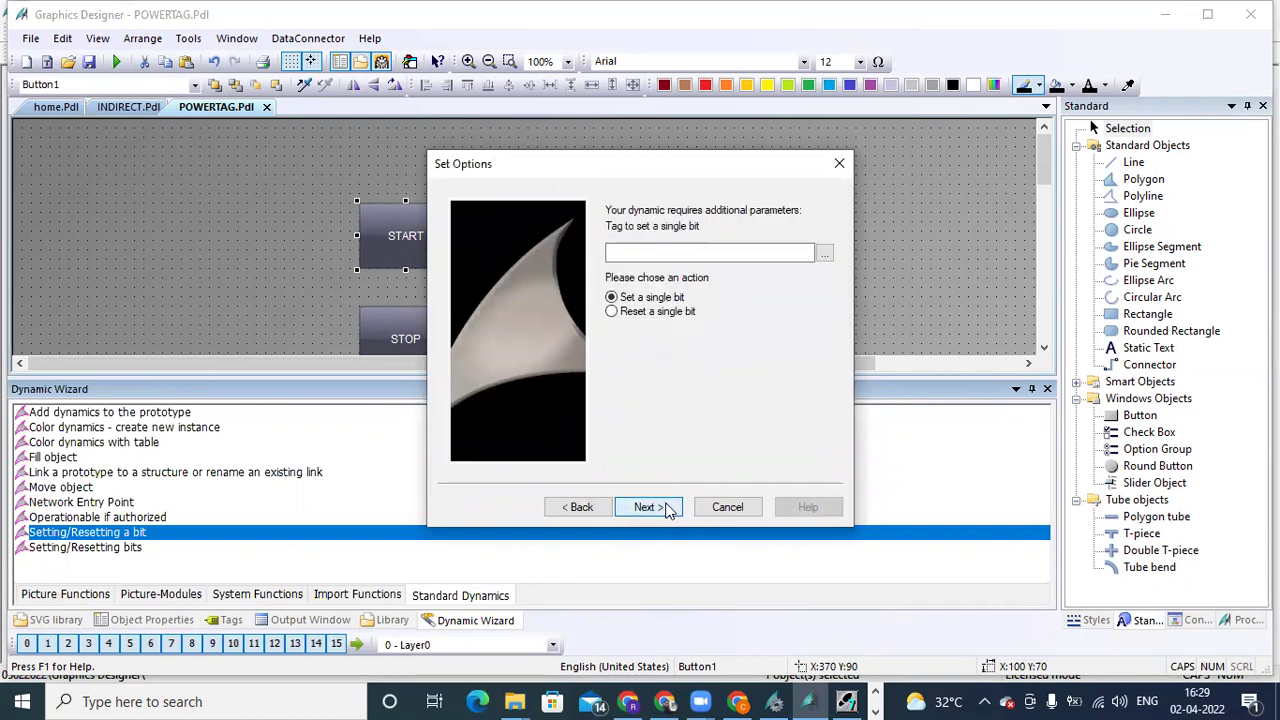
Step: Choose POWER_TAG1, set single bit 14, and finish the wizard
left_click(824, 255)
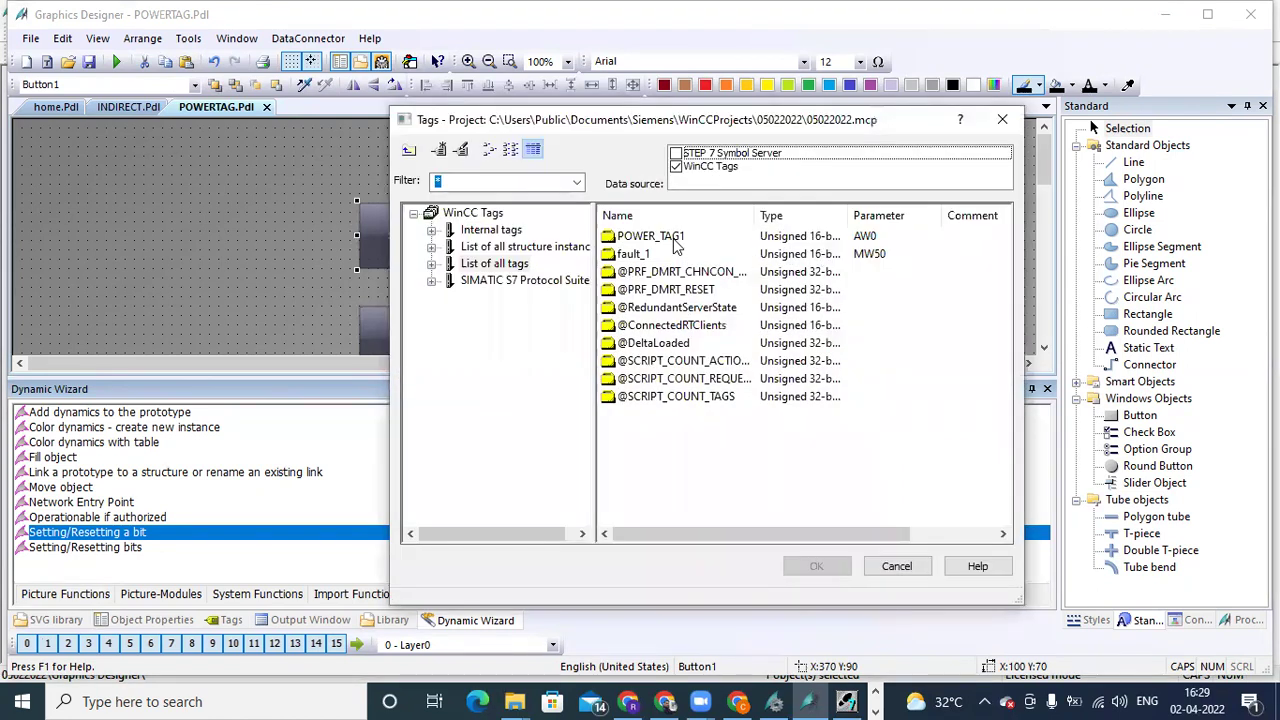
left_click(674, 240)
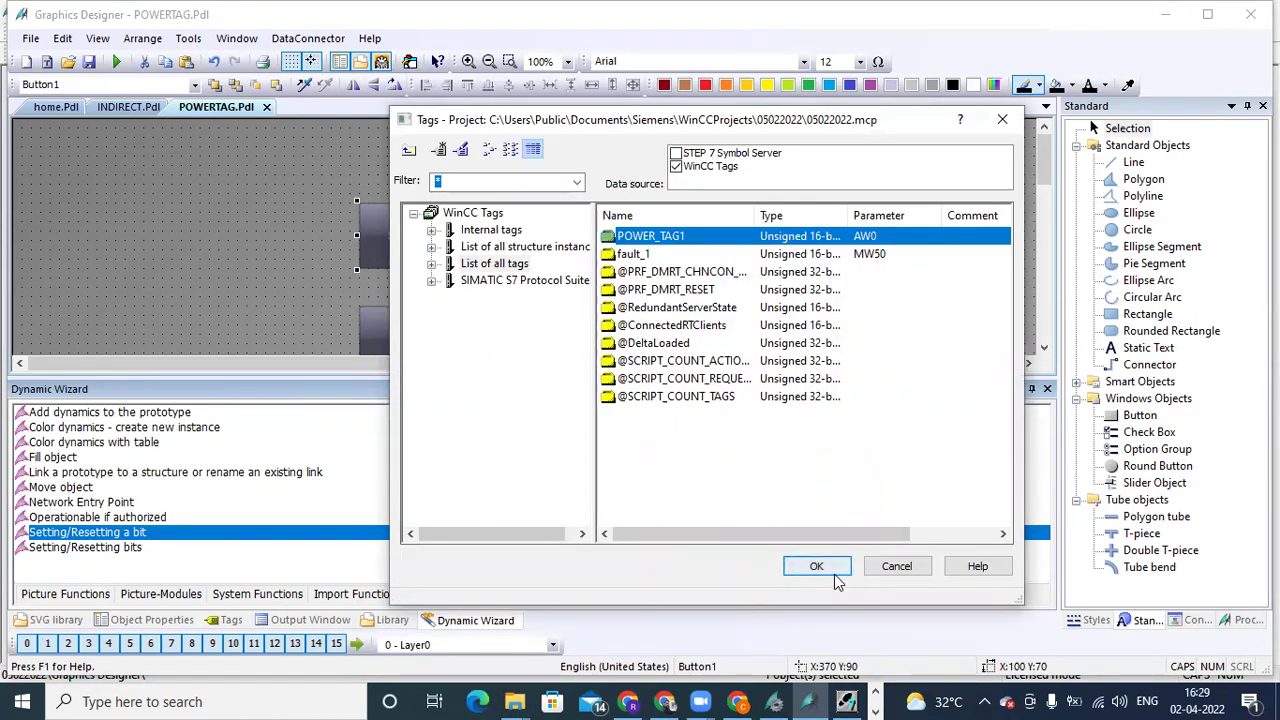
left_click(834, 572)
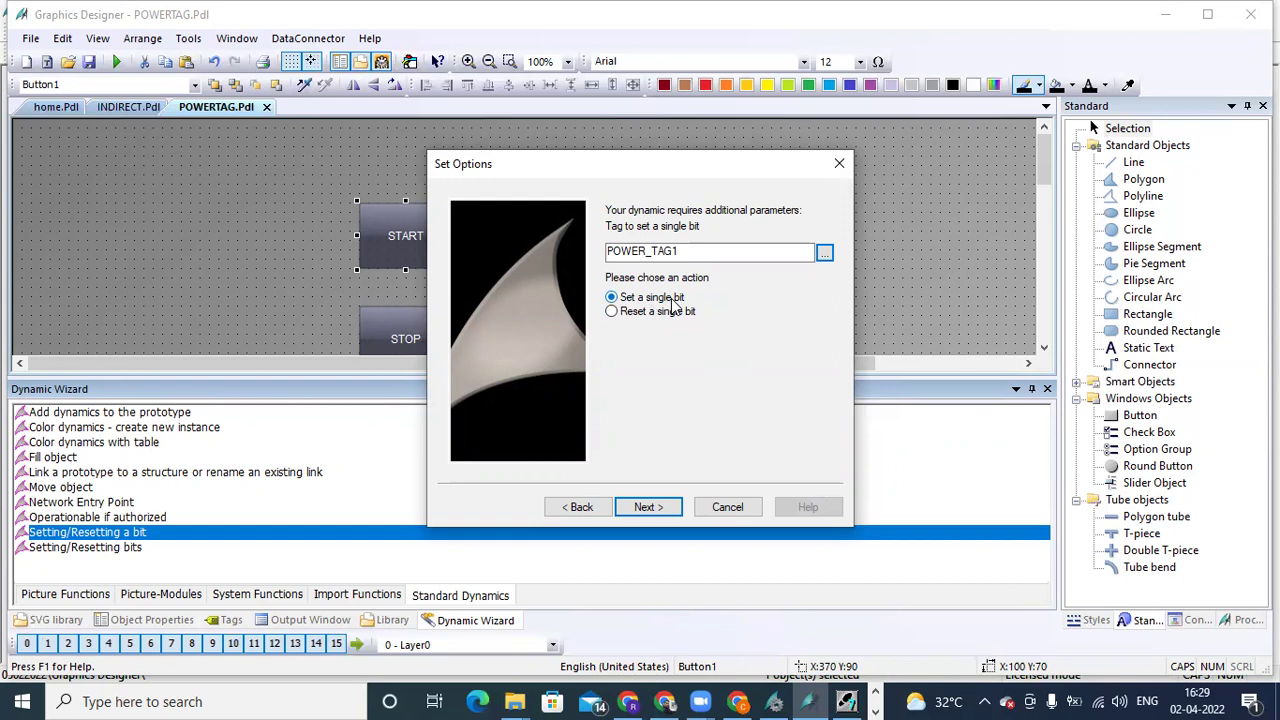
left_click(676, 510)
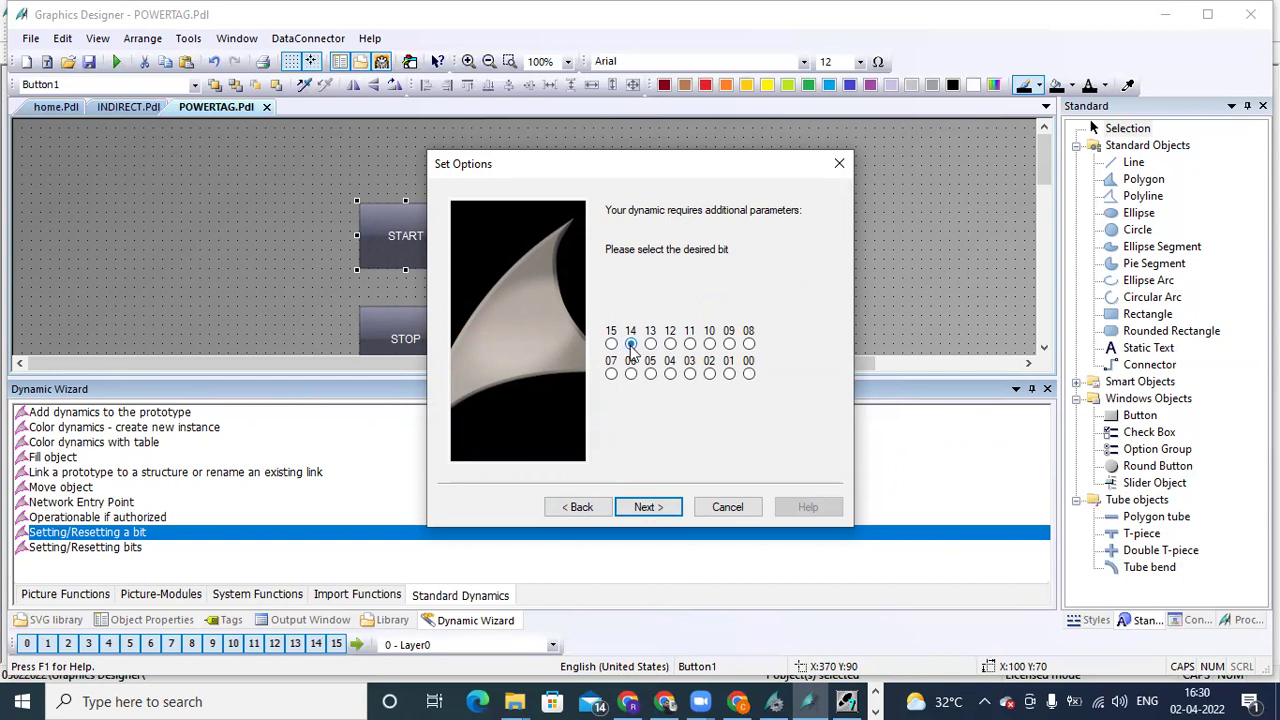
left_click(665, 507)
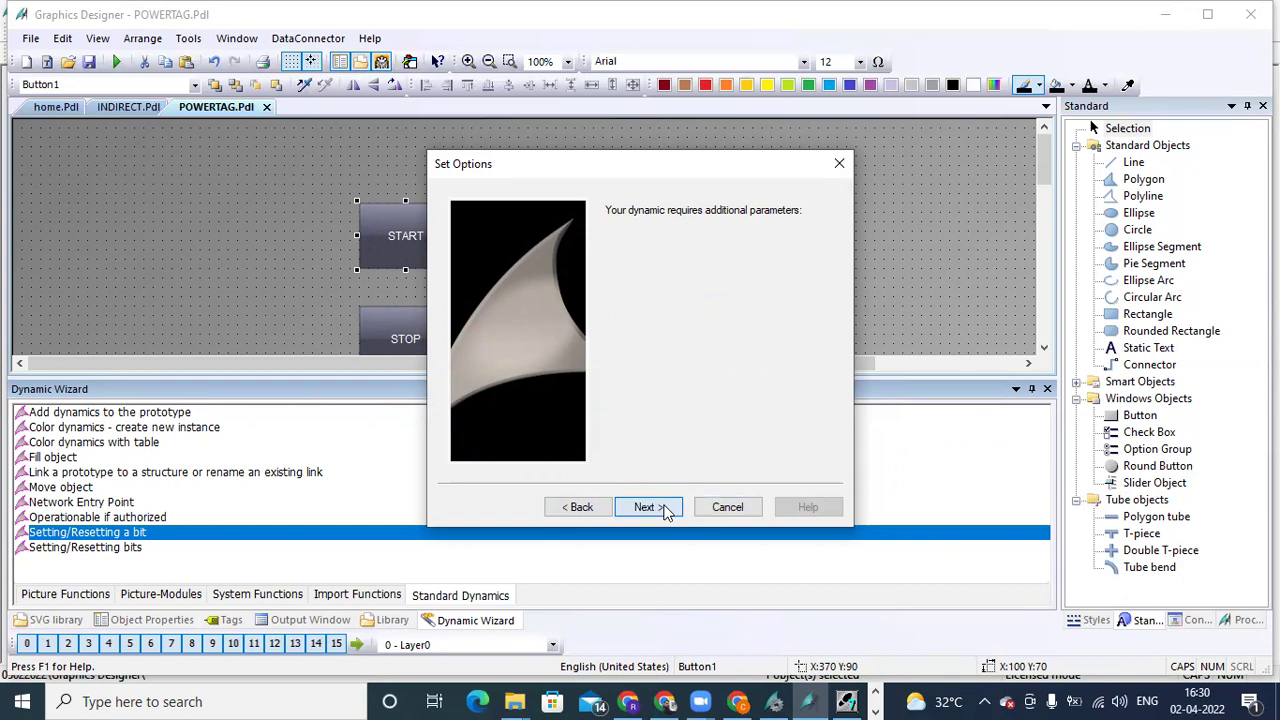
left_click(649, 507)
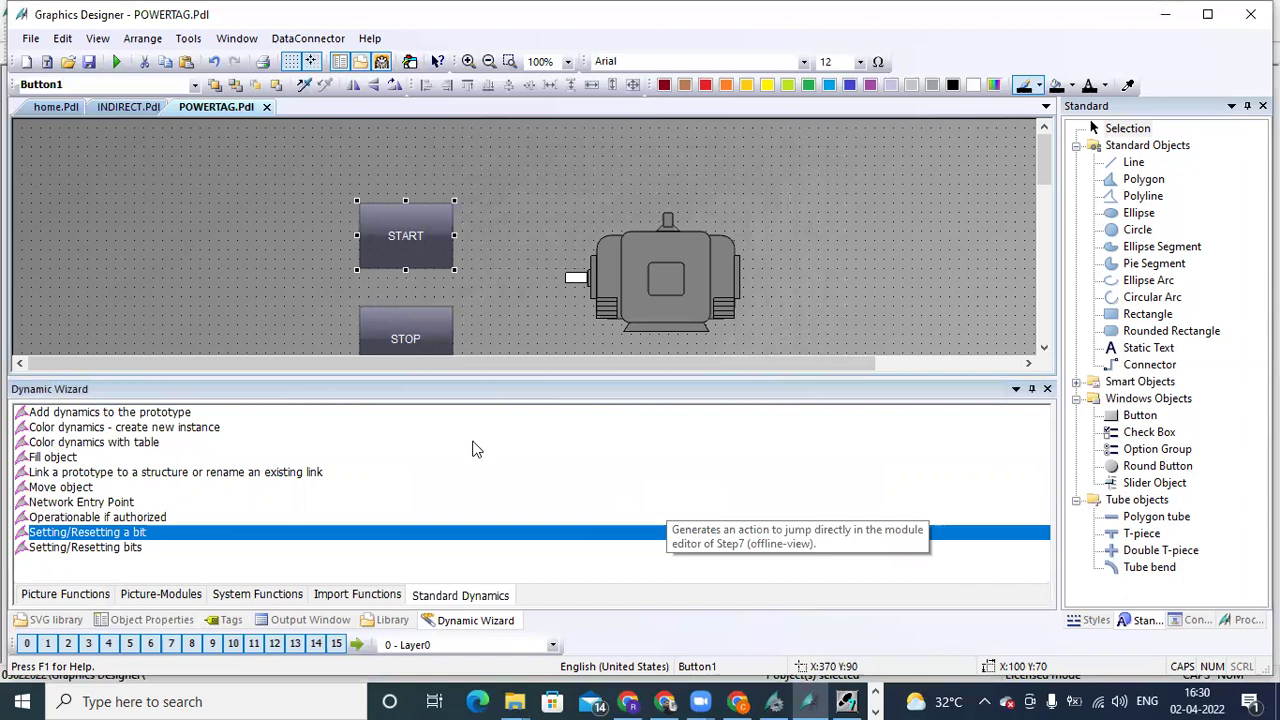
Step: Use the Setting/Resetting a bit wizard so a left-mouse press on STOP resets bit 14 of POWER_TAG1
left_click(431, 326)
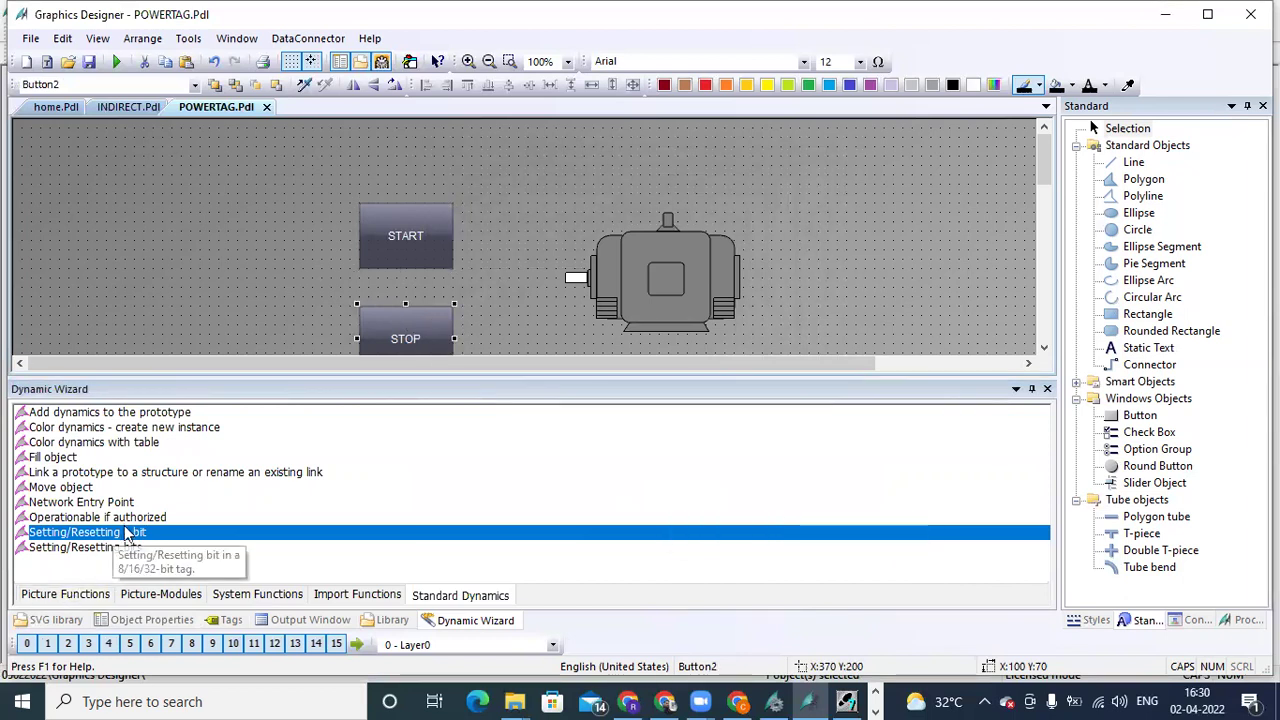
double_click(119, 538)
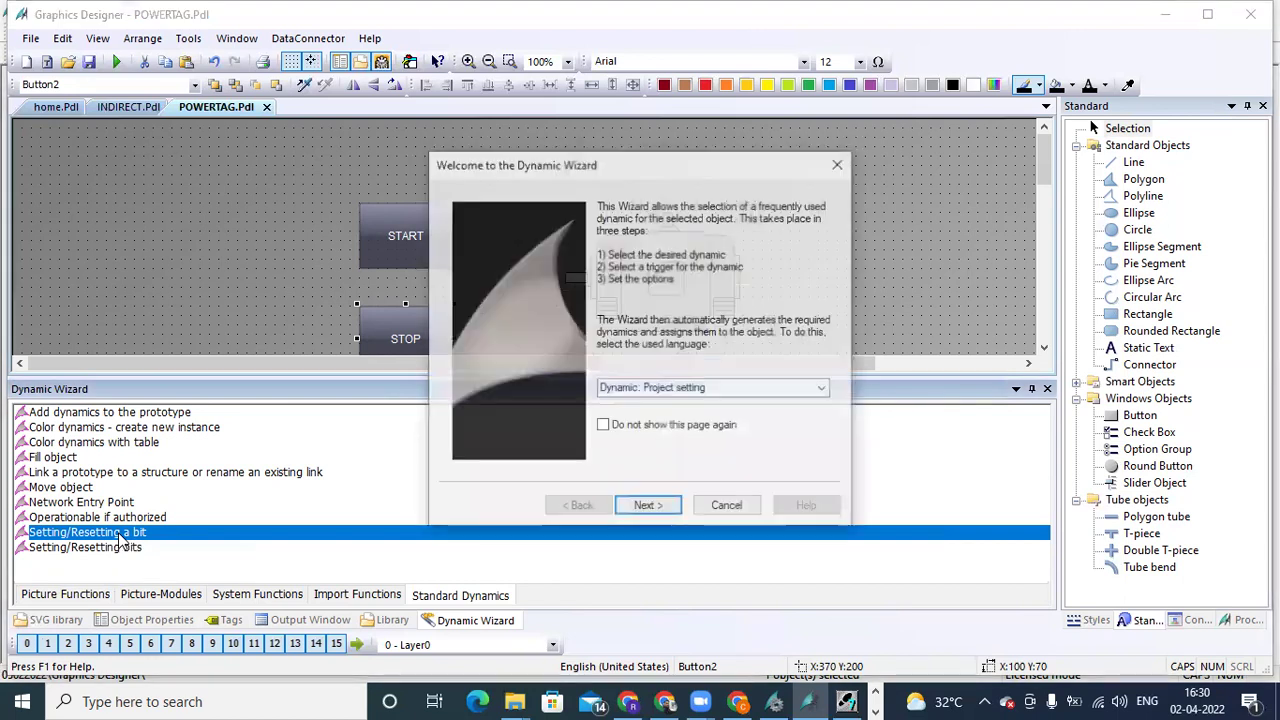
left_click(648, 507)
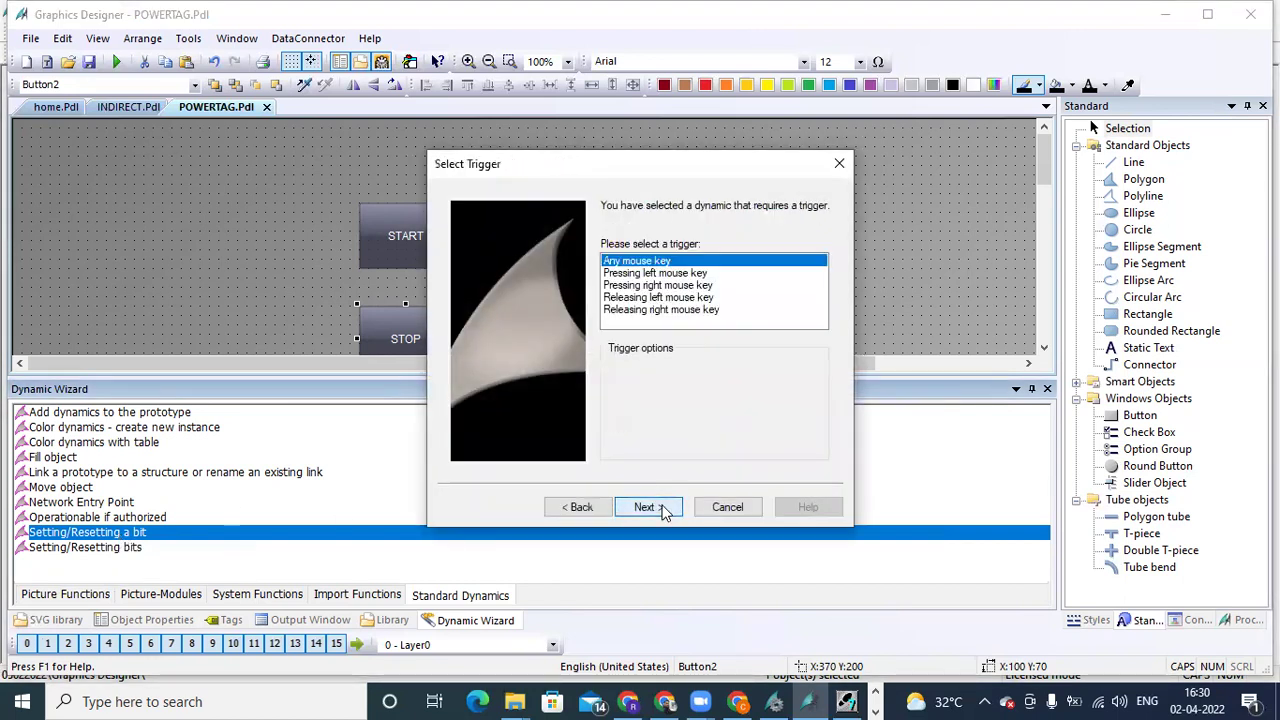
left_click(695, 274)
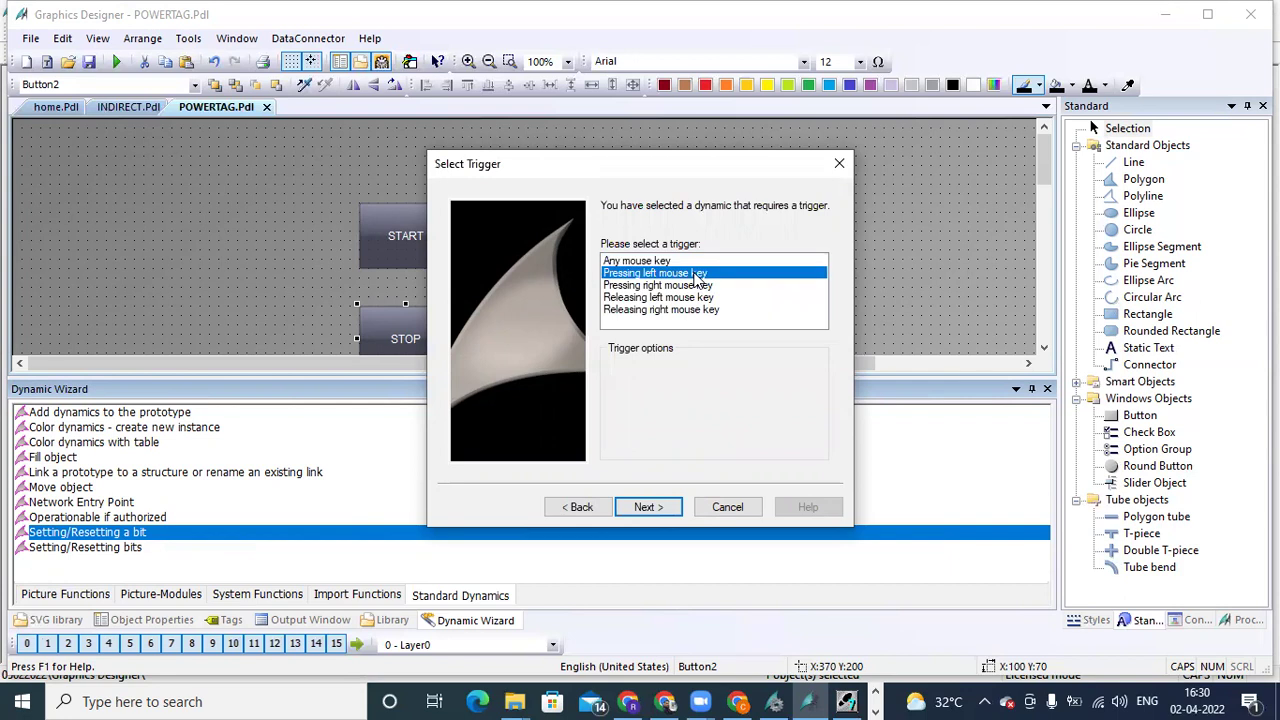
left_click(664, 508)
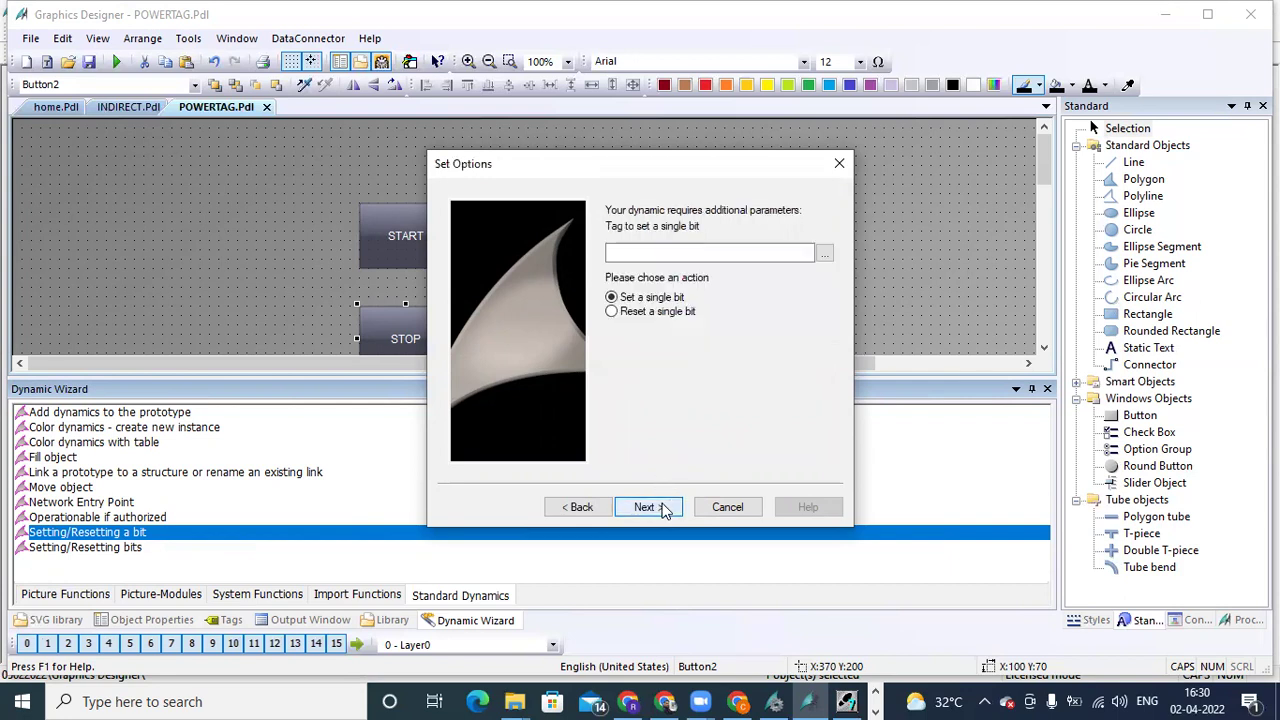
left_click(823, 254)
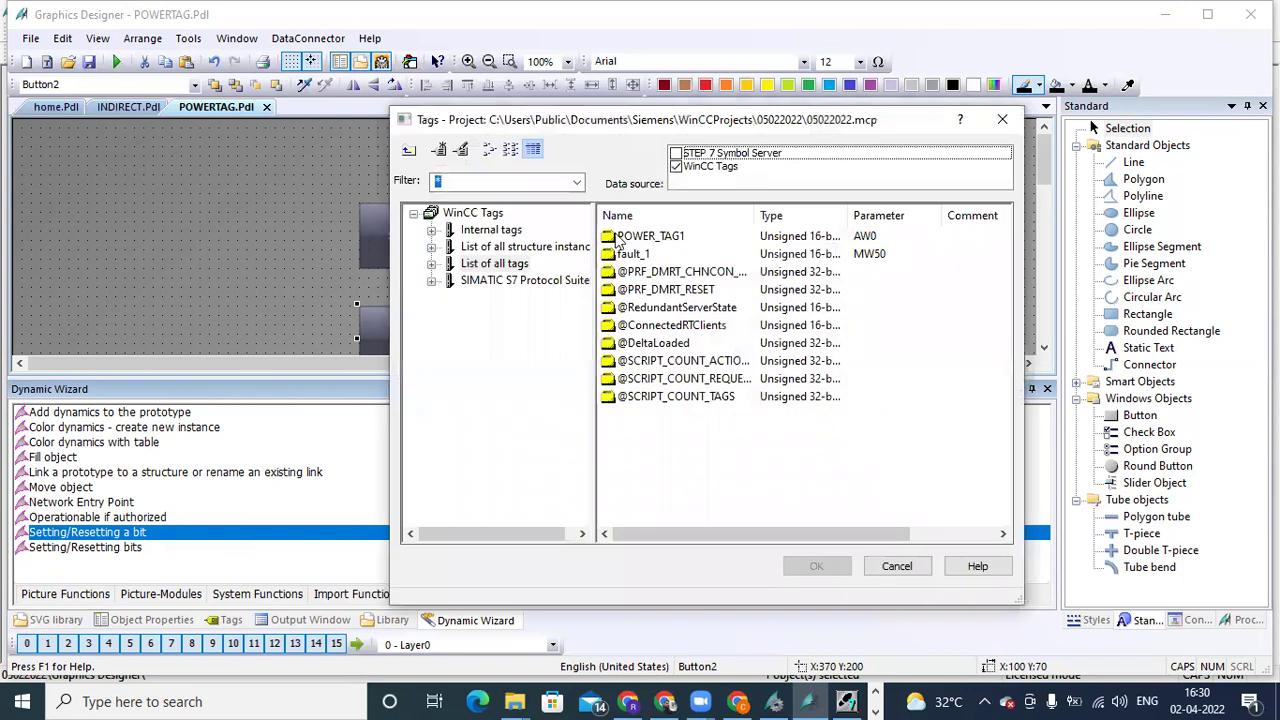
double_click(640, 235)
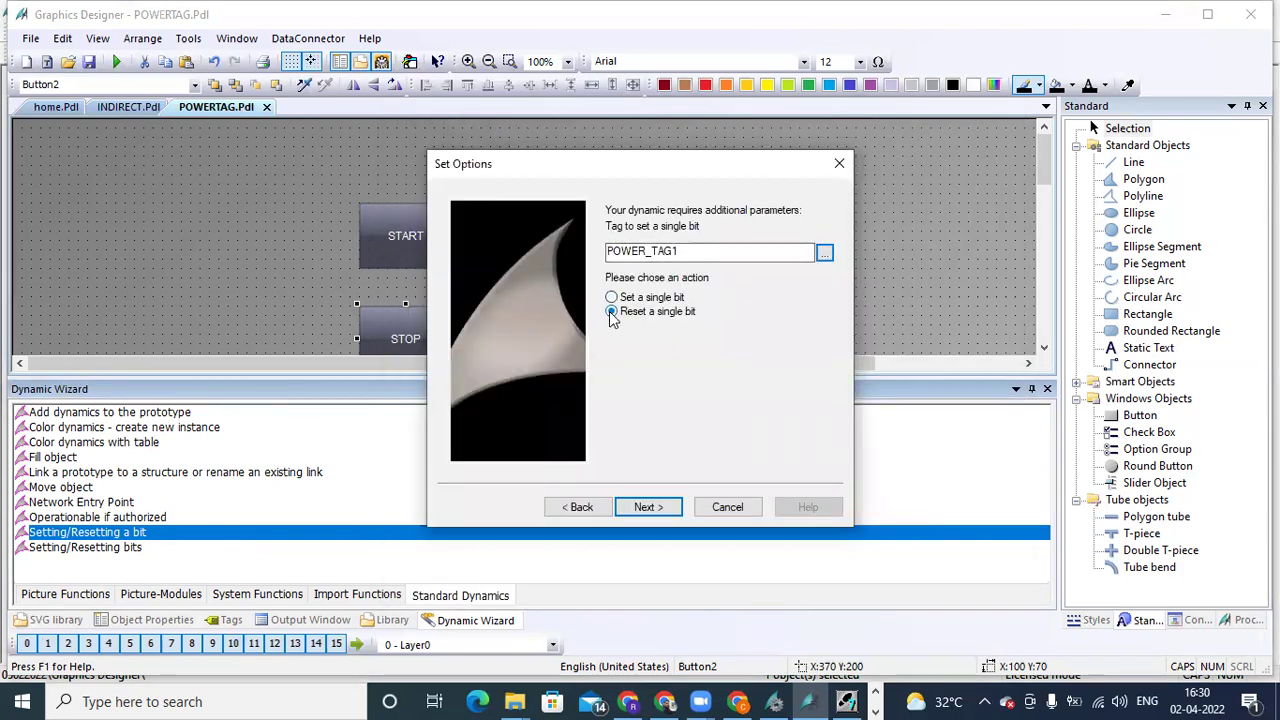
left_click(646, 507)
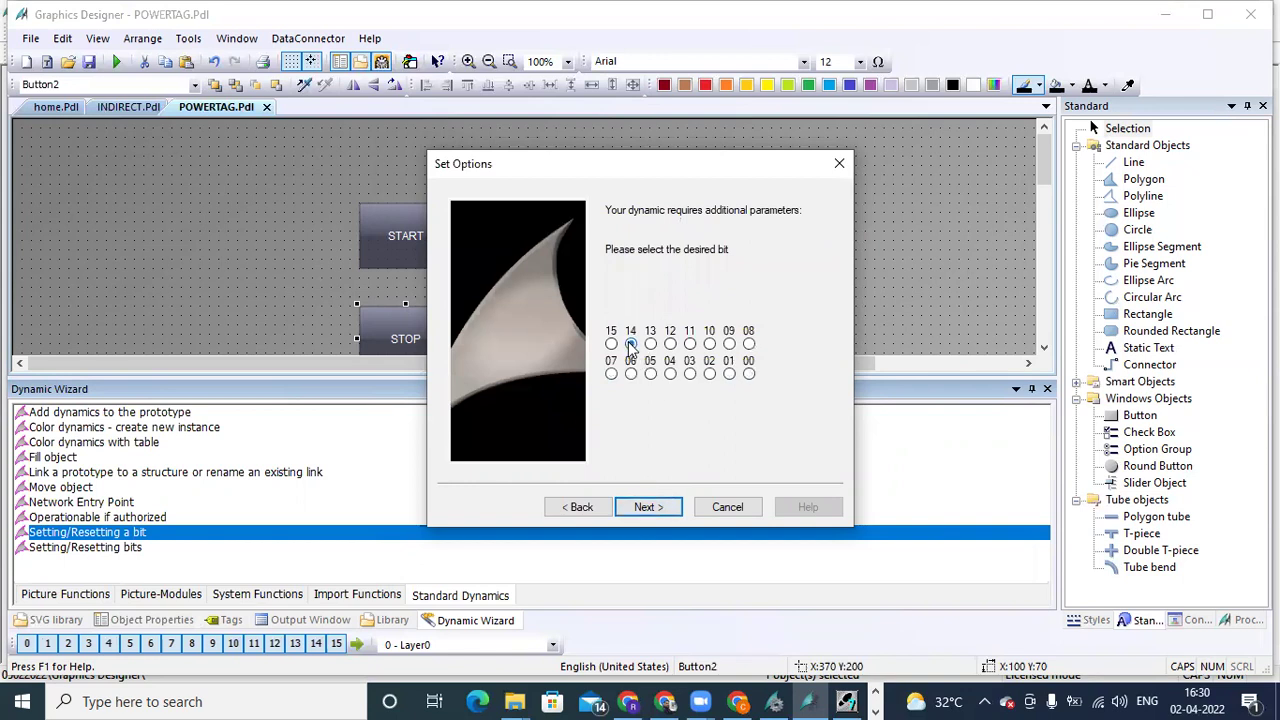
left_click(652, 508)
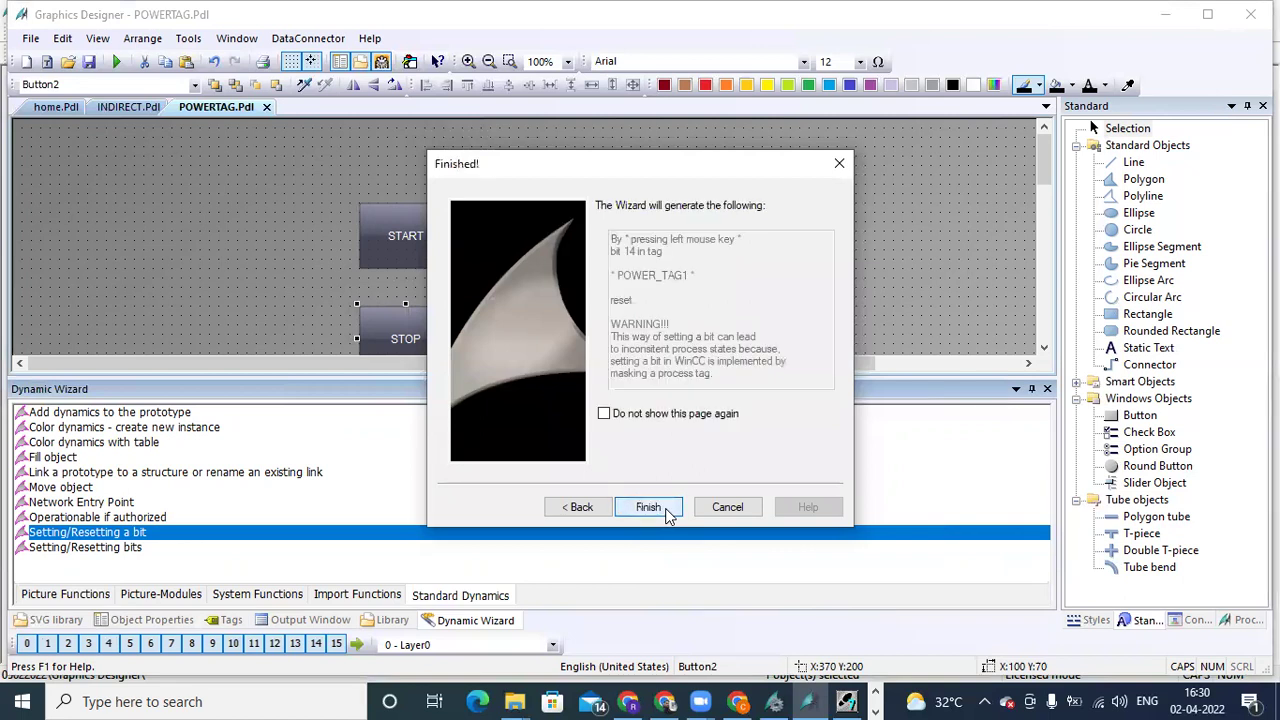
left_click(648, 507)
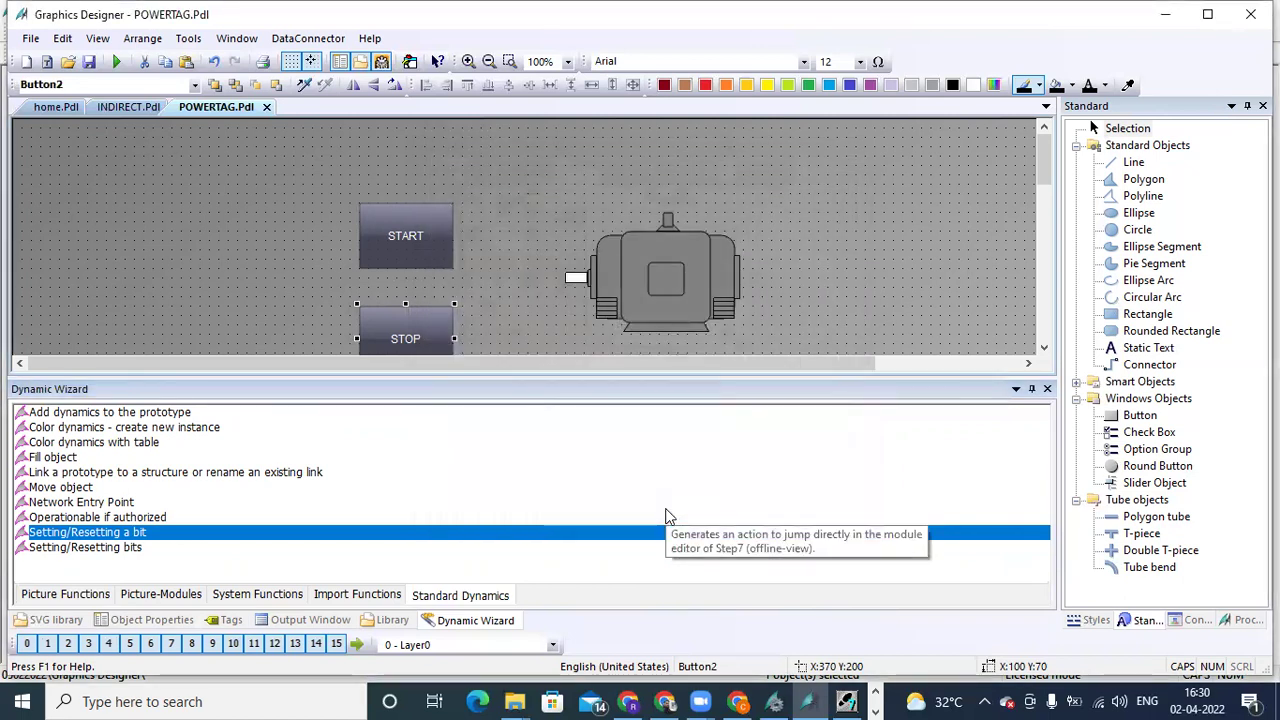
Step: Enlarge the picture area, select the motor group Gruppe9 and show its Object Properties
left_click_drag(505, 375, 502, 433)
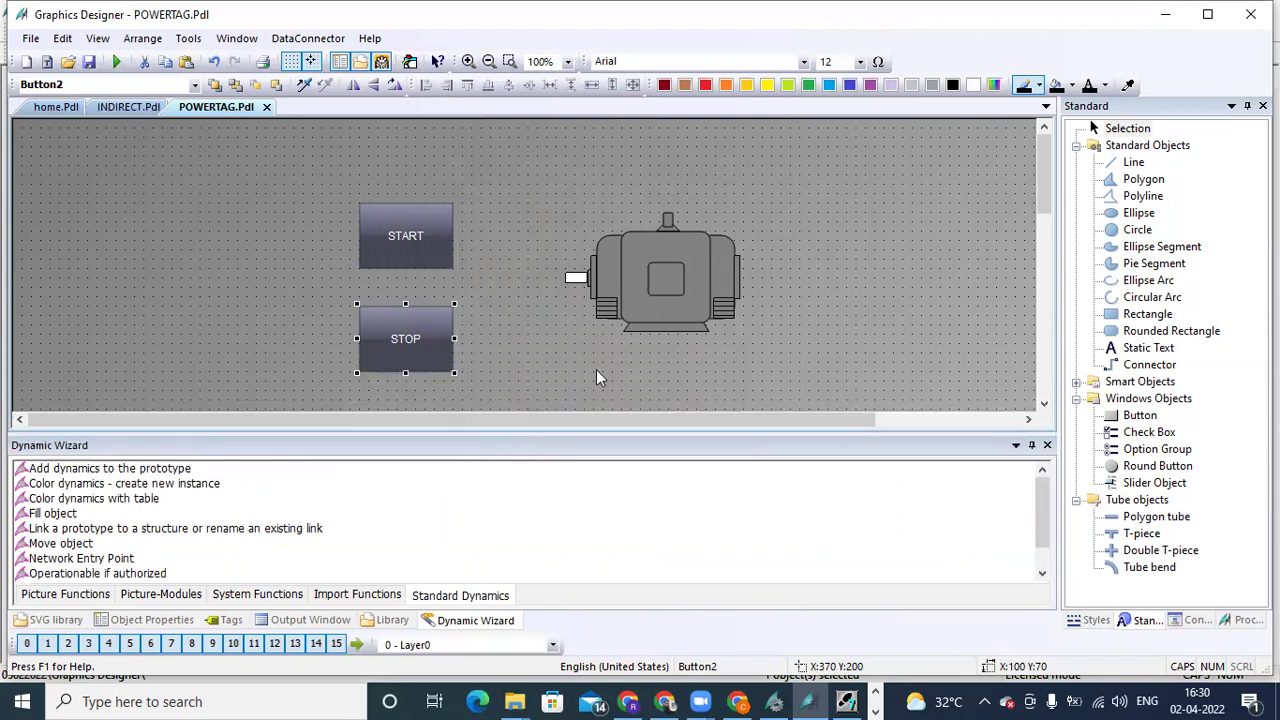
left_click(653, 271)
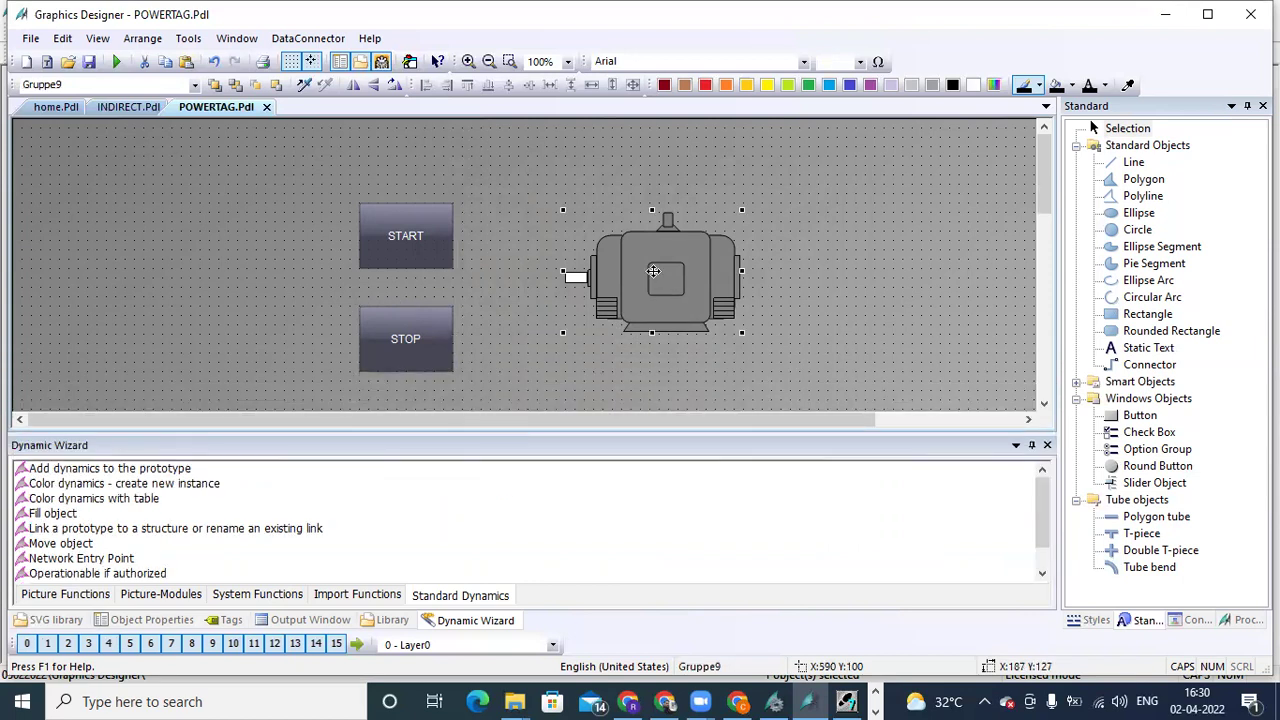
left_click(135, 620)
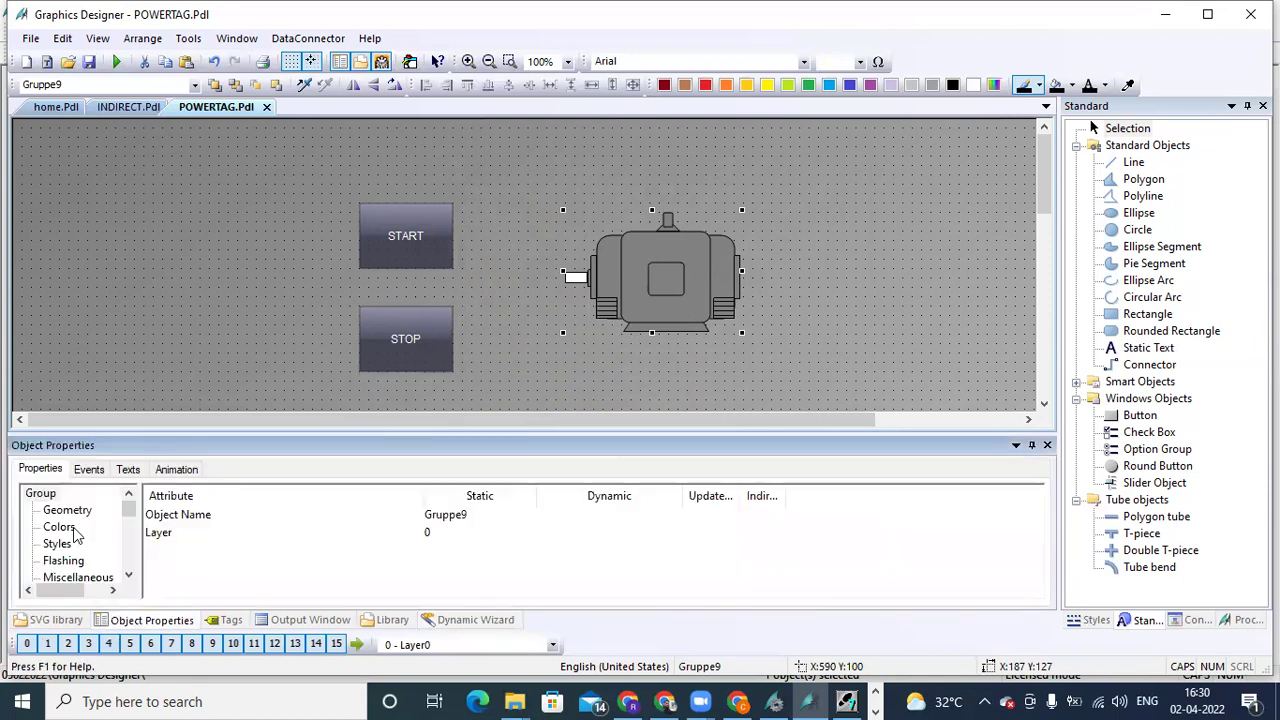
left_click(73, 530)
left_click(128, 575)
left_click(128, 575)
left_click(128, 575)
left_click(128, 575)
left_click(128, 575)
Step: Open the dynamic options for the motor's Background Color in the Colors group
left_click(64, 528)
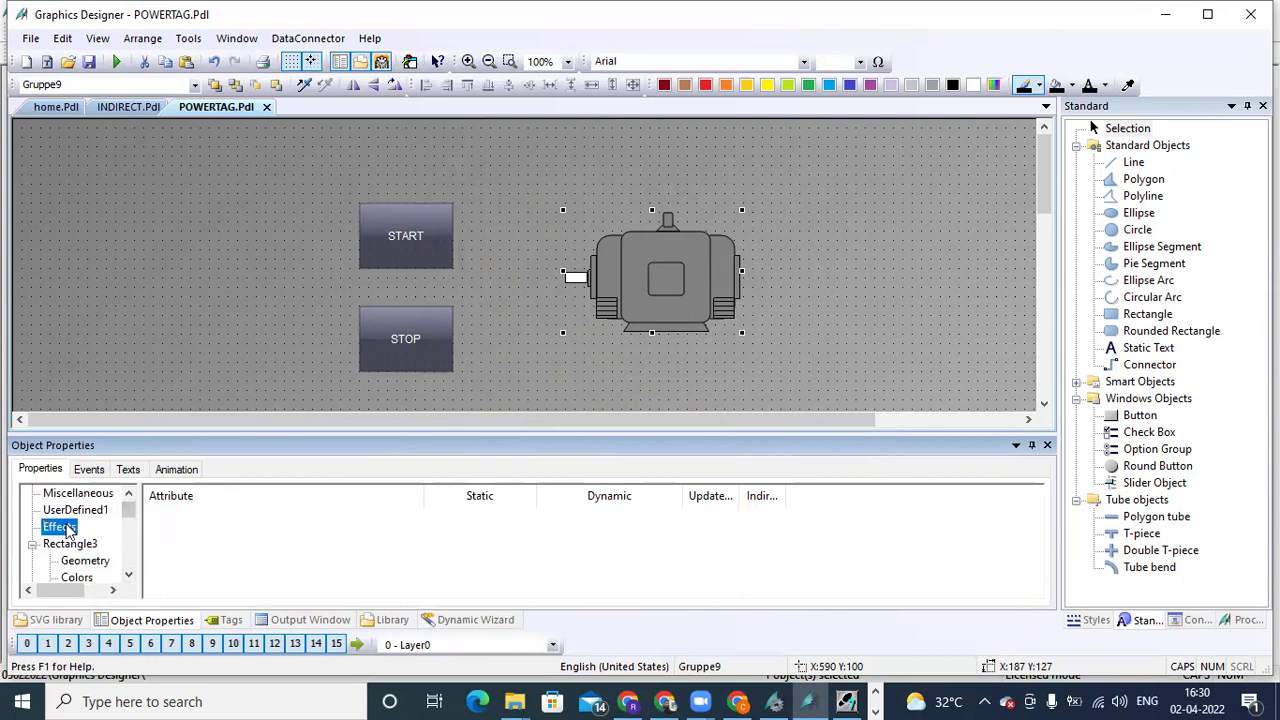
left_click(128, 493)
left_click(128, 493)
left_click(128, 493)
left_click(128, 493)
left_click(128, 493)
left_click(60, 530)
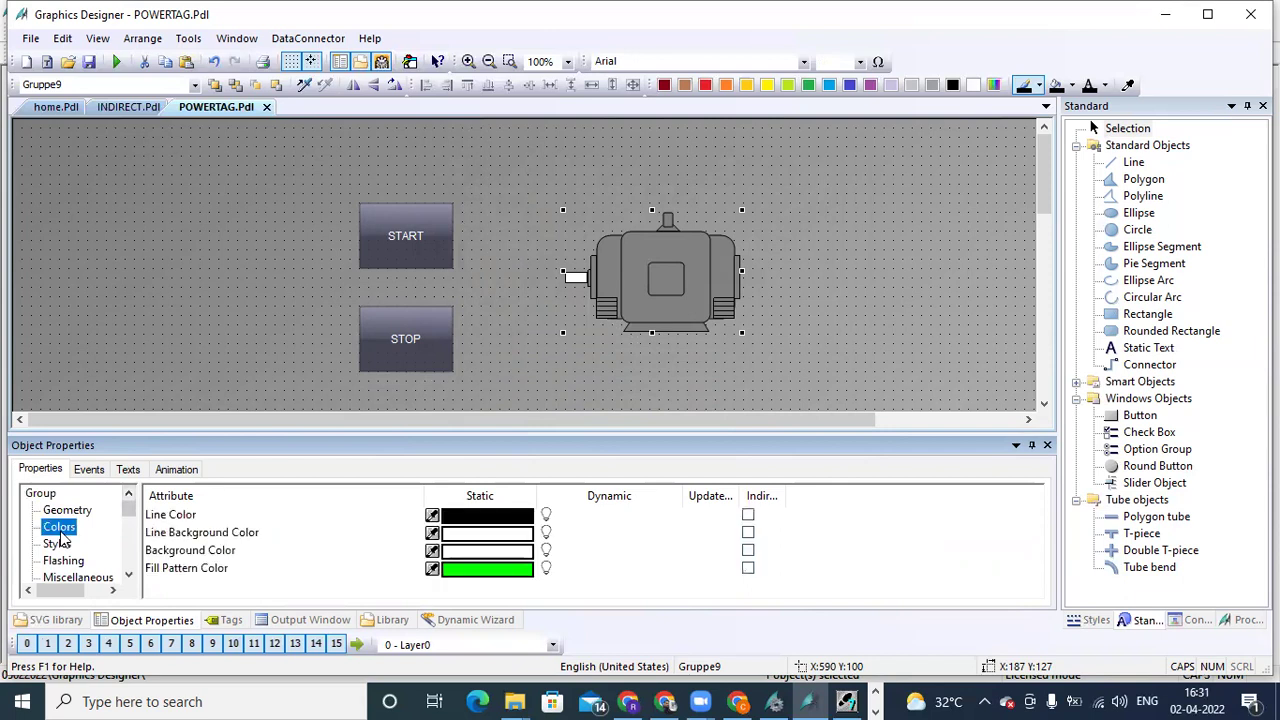
left_click(258, 552)
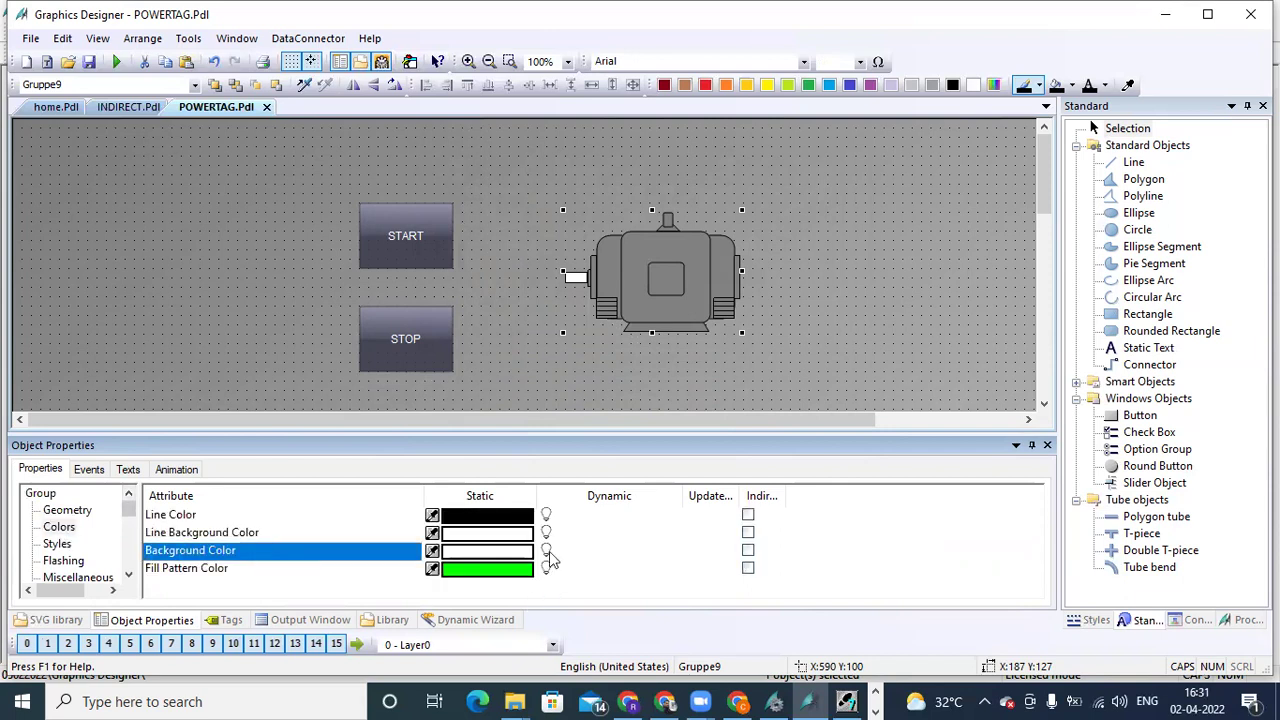
right_click(547, 552)
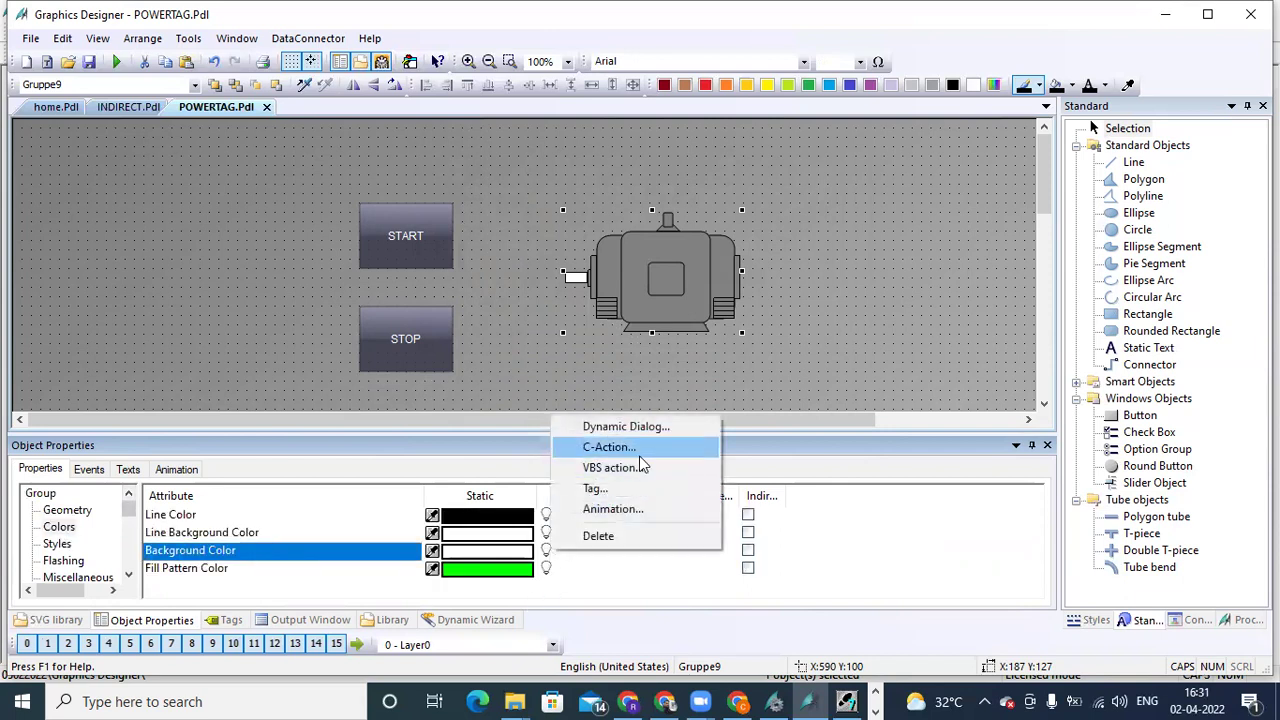
Step: Create a Boolean value-range dynamic with green for TRUE and red for FALSE
left_click(667, 429)
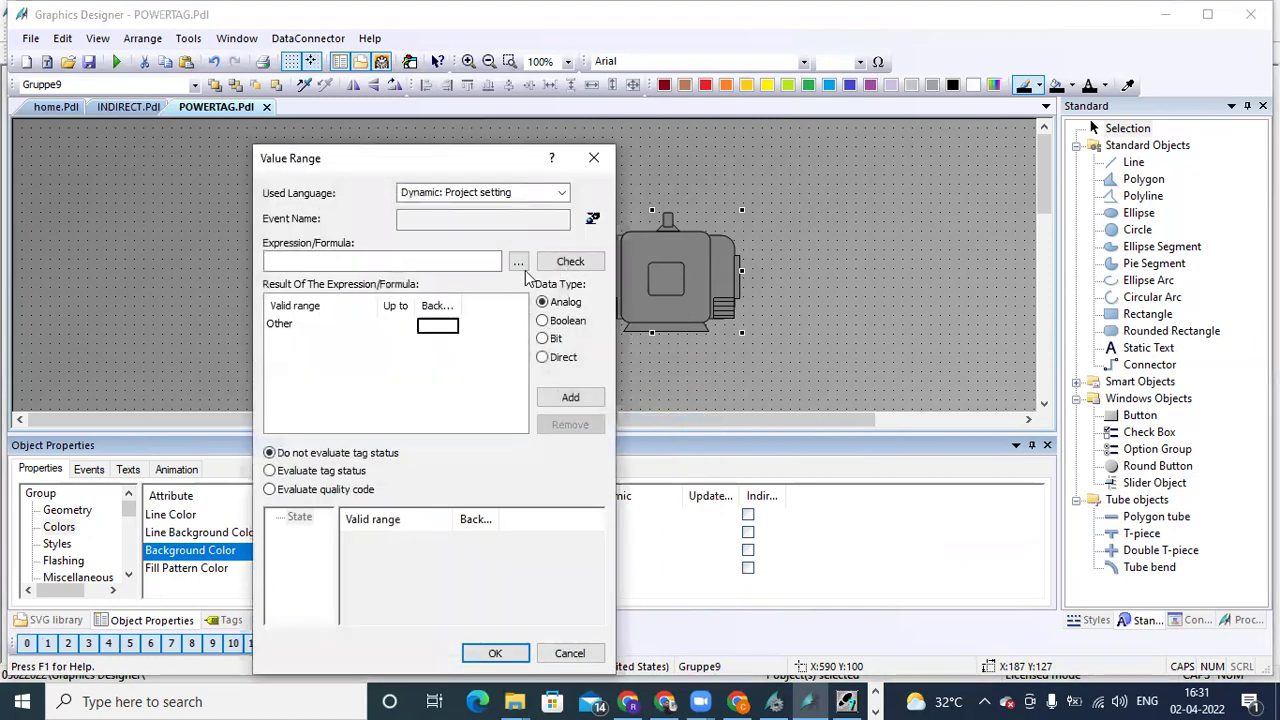
left_click(542, 320)
double_click(411, 324)
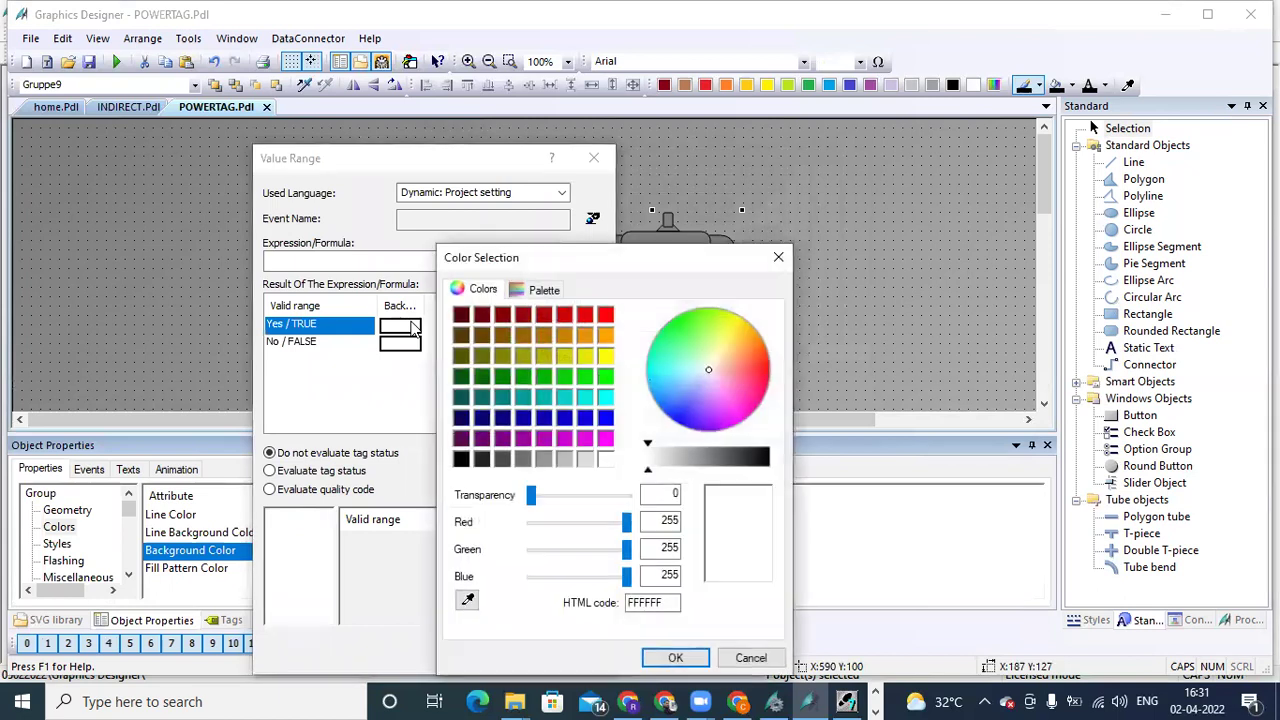
left_click(605, 376)
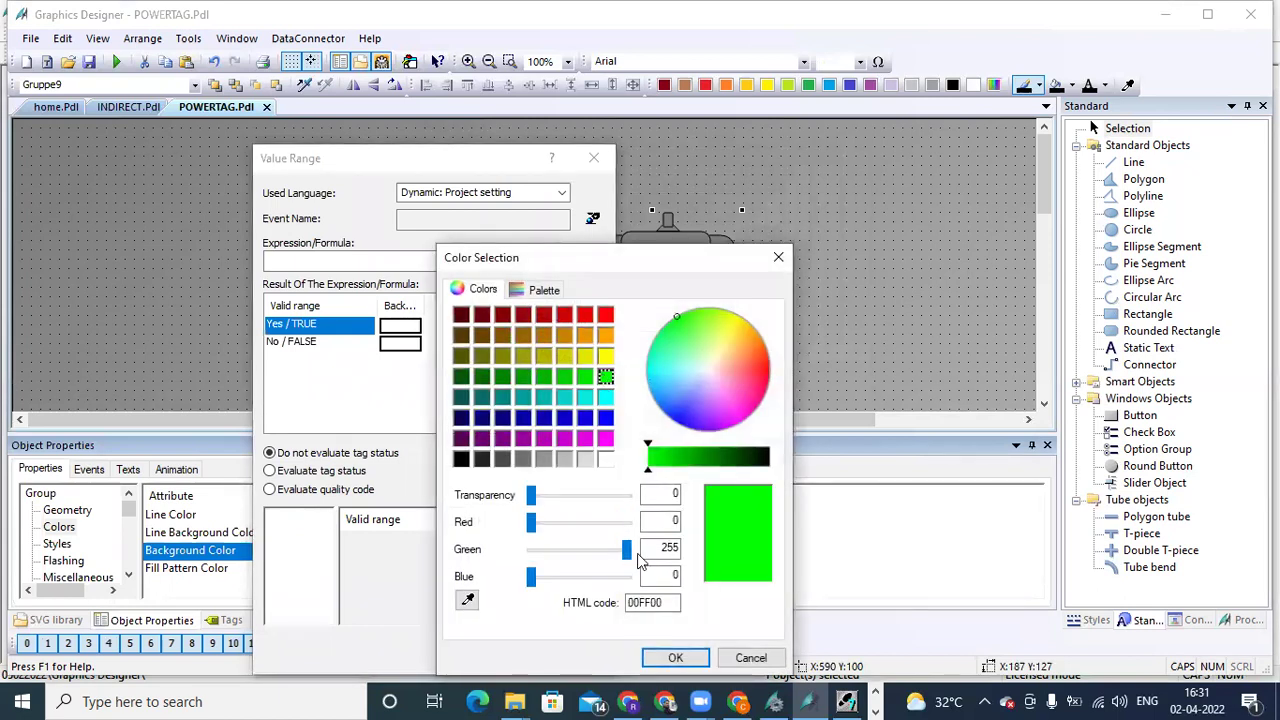
left_click(675, 657)
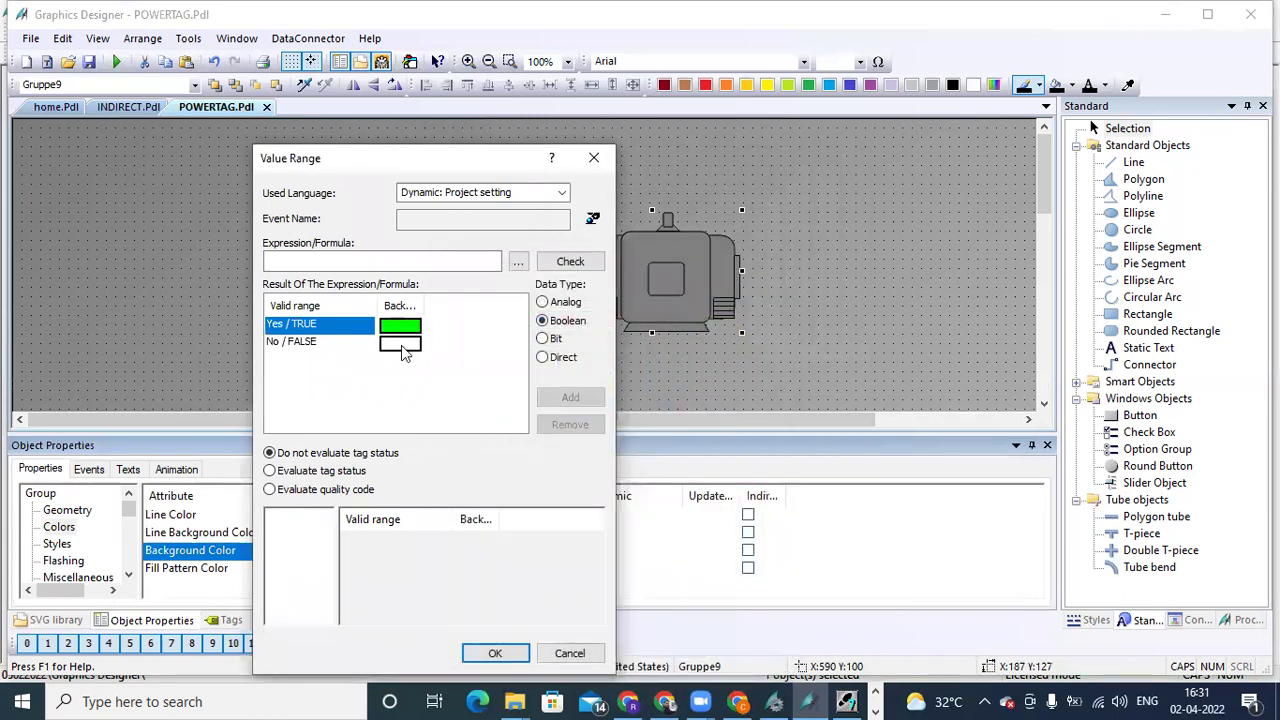
double_click(400, 342)
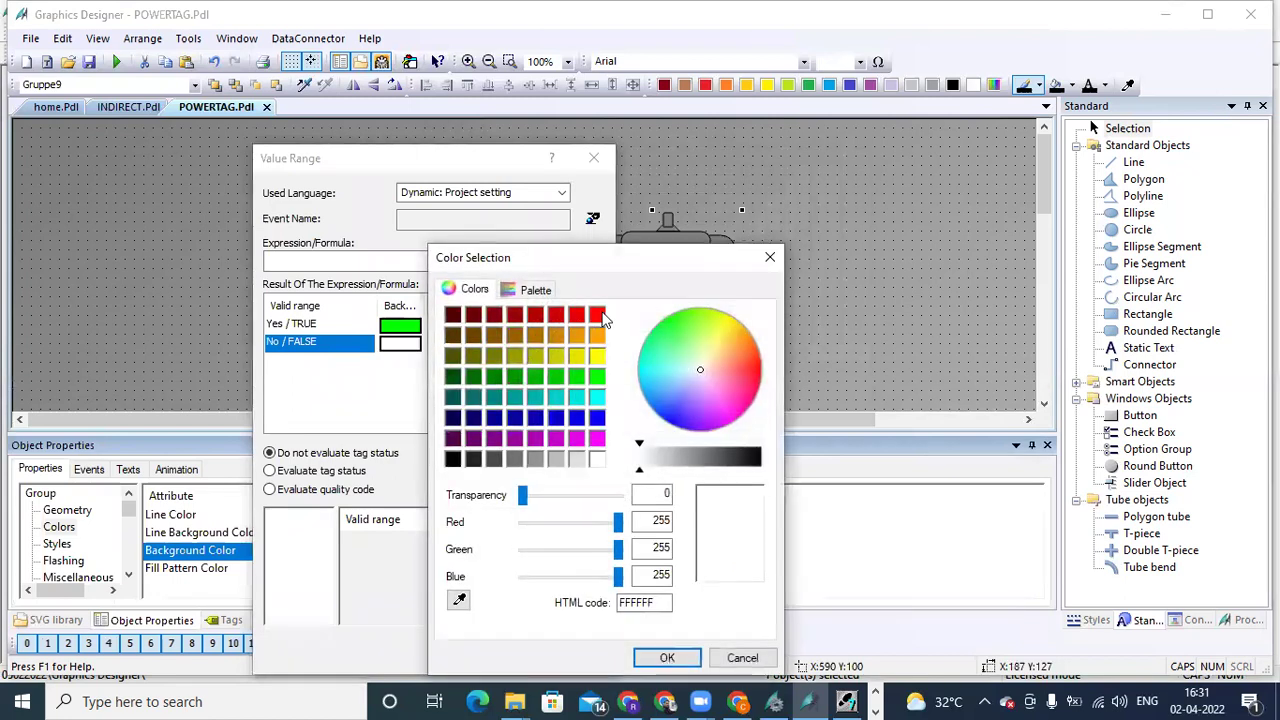
left_click(599, 316)
left_click(667, 657)
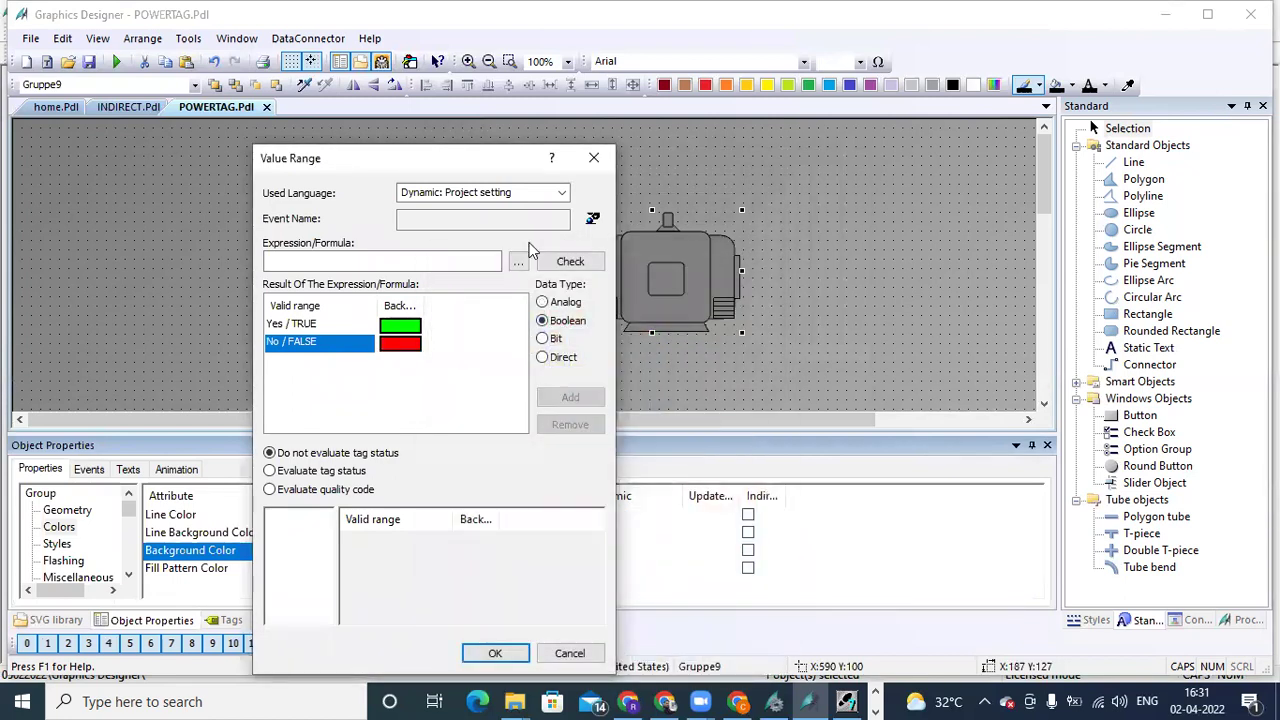
Step: Browse the project tags without picking one, then switch the data type to Bit
left_click(518, 261)
left_click(560, 281)
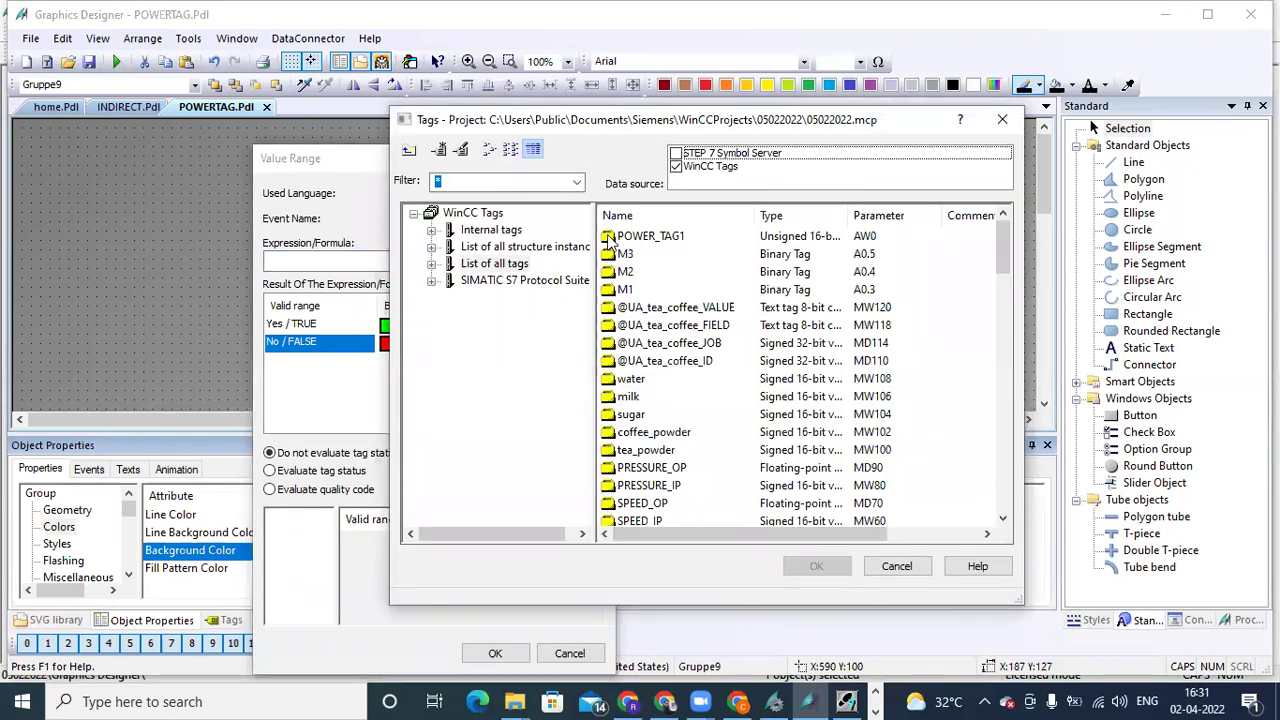
left_click(1002, 122)
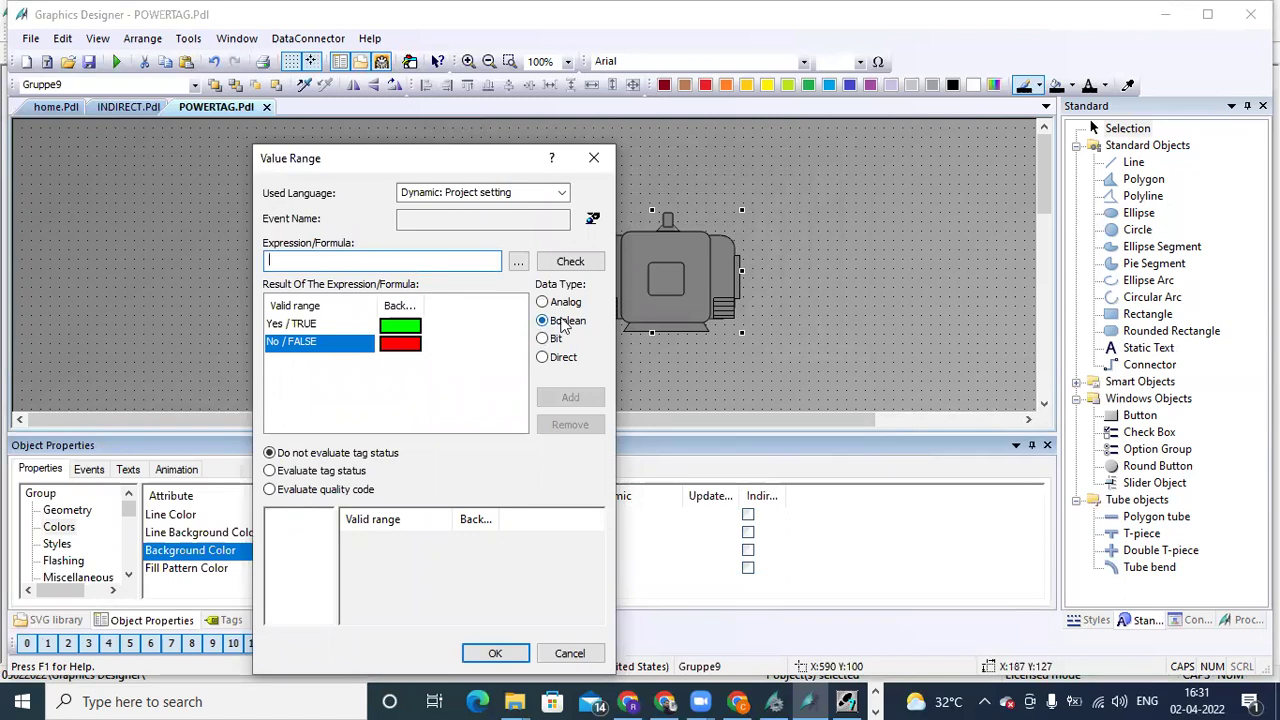
left_click(543, 340)
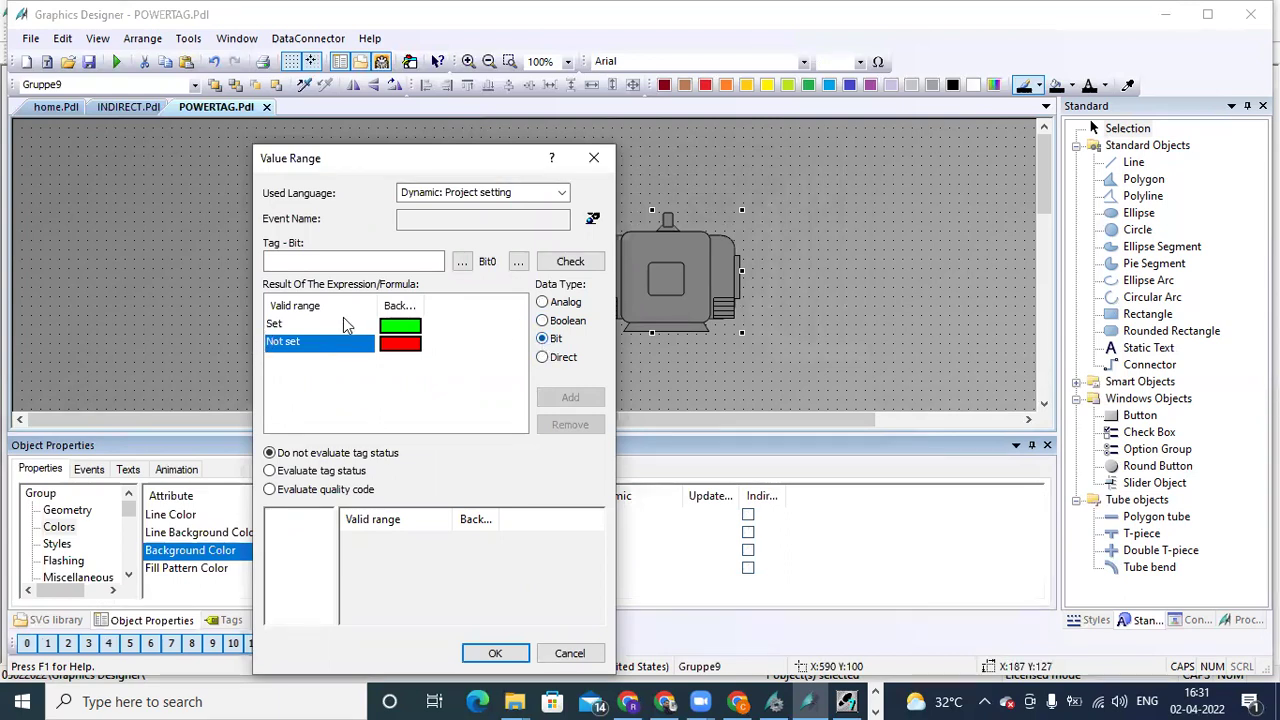
Step: Select POWER_TAG1 as the tag driving the motor's background colour
left_click(300, 325)
left_click(302, 343)
left_click(462, 262)
left_click(490, 279)
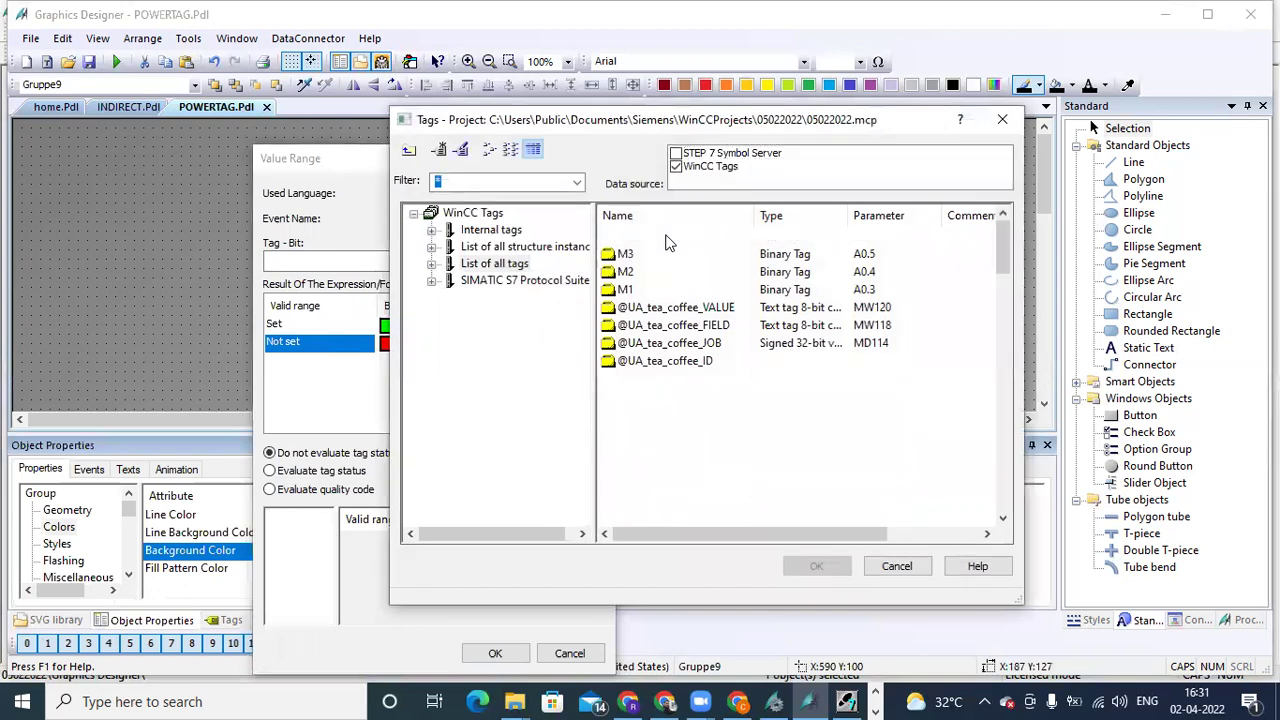
left_click(665, 237)
left_click(813, 566)
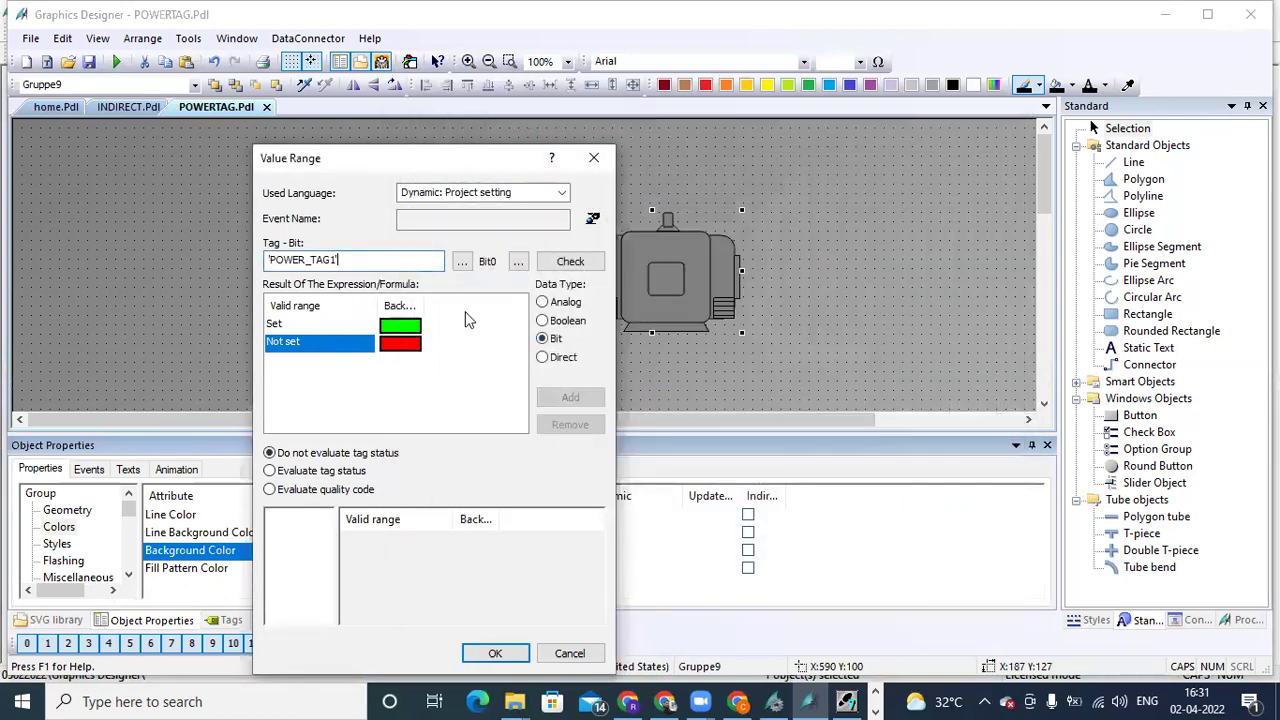
Step: Choose bit 14 of POWER_TAG1 and confirm the Value Range colour dynamic
left_click(518, 262)
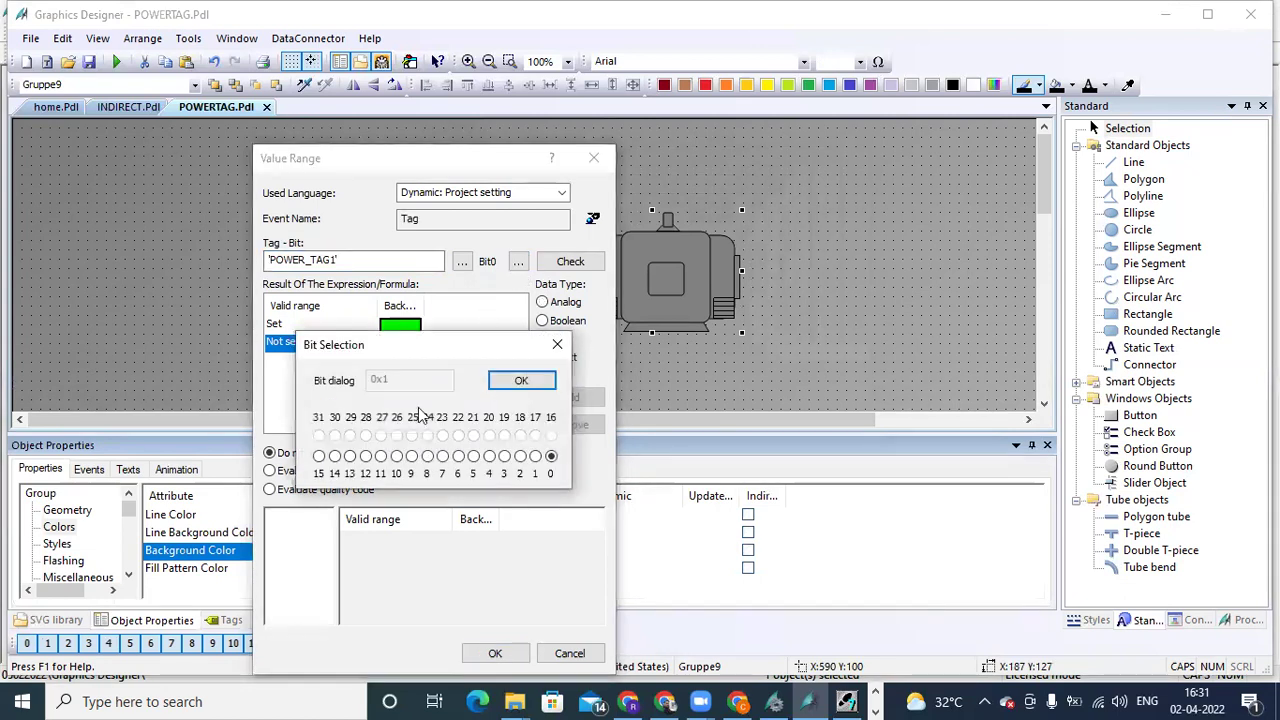
left_click(335, 456)
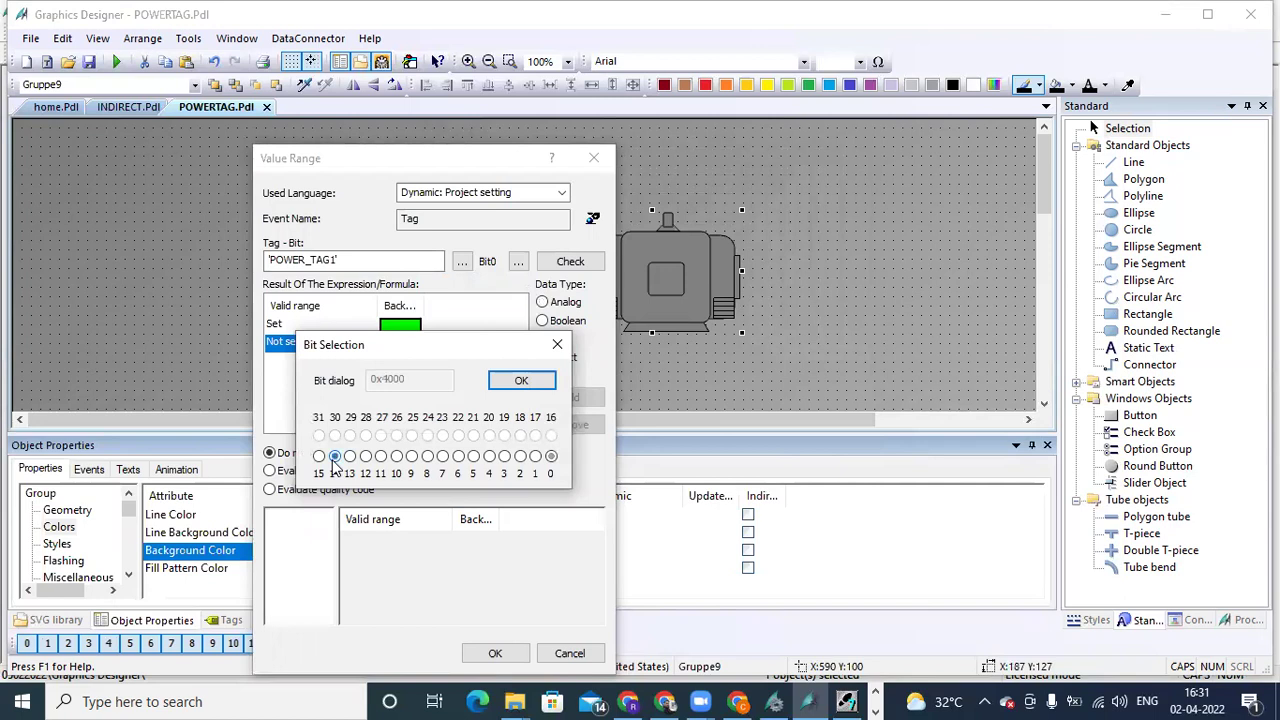
left_click(521, 383)
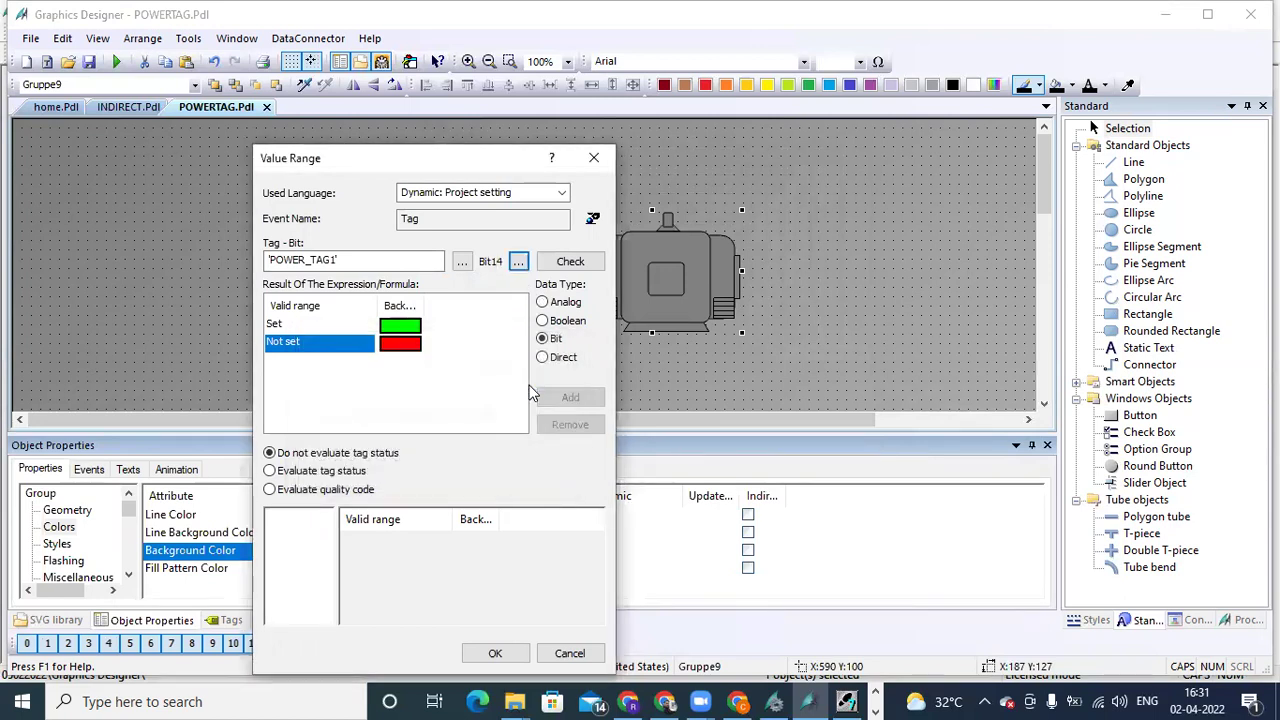
left_click(491, 652)
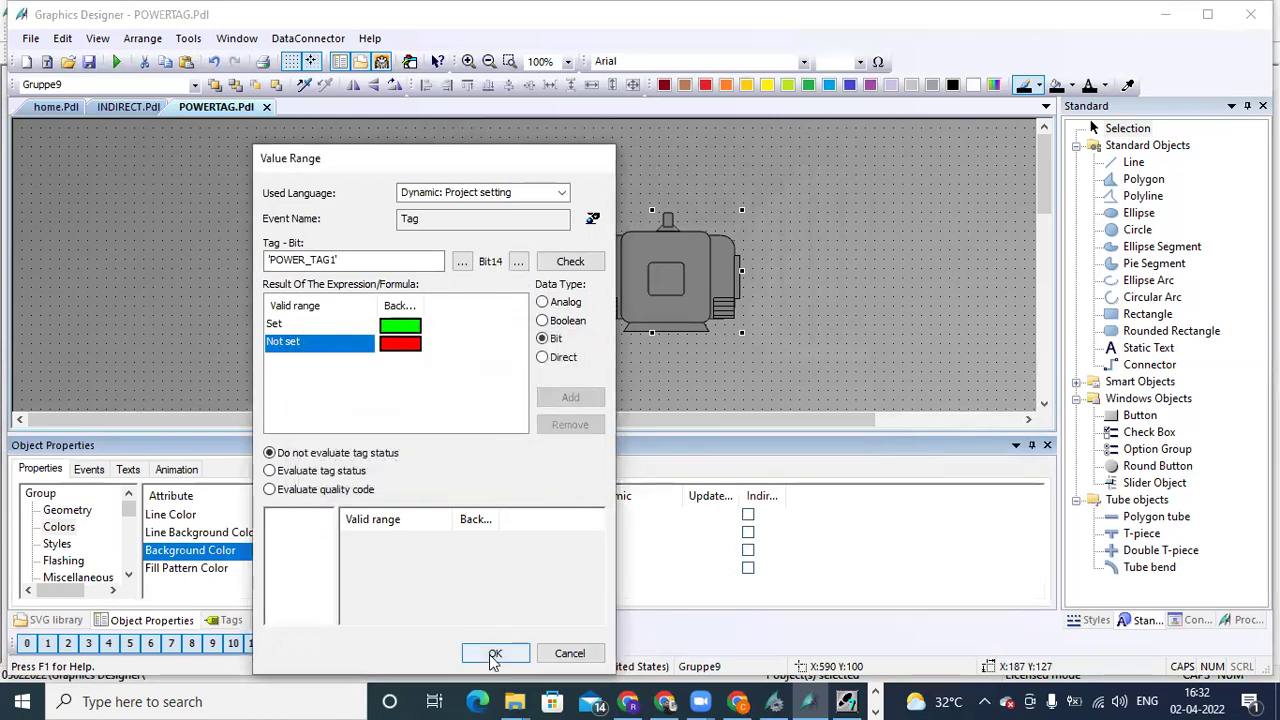
Step: Save POWERTAG, activate Runtime, and check START turns the motor green and STOP red
left_click(88, 61)
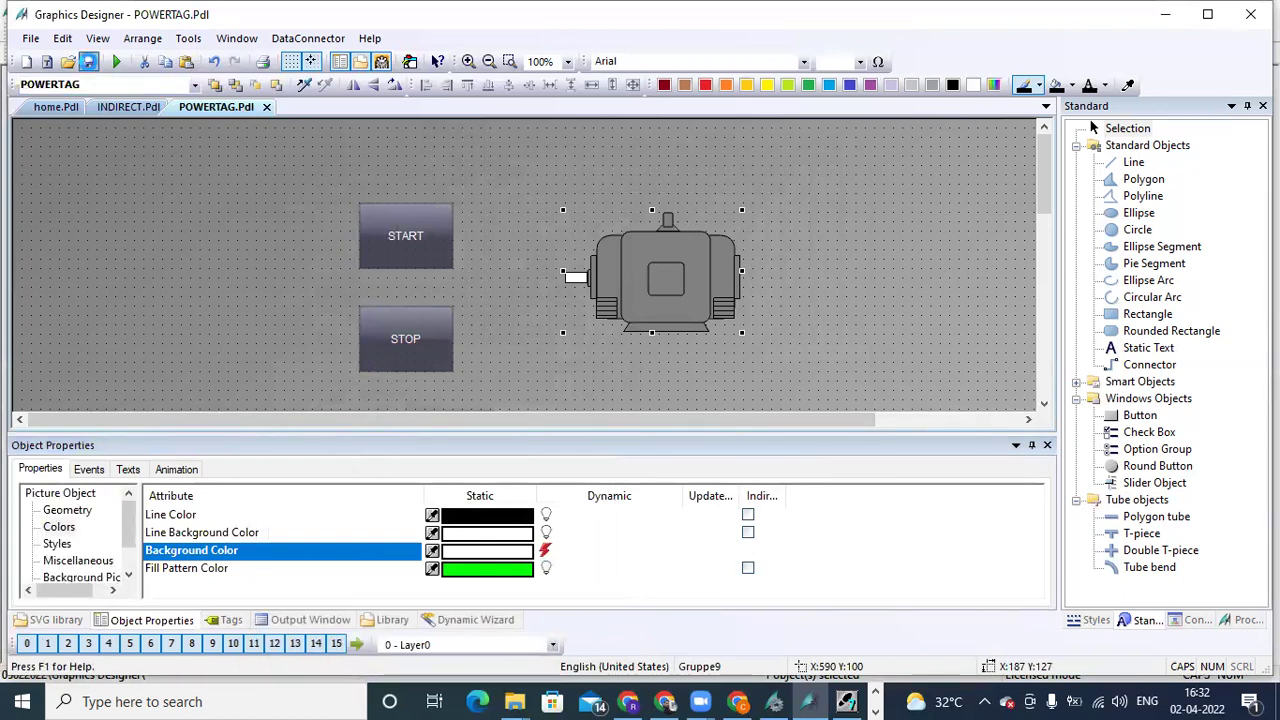
left_click(116, 63)
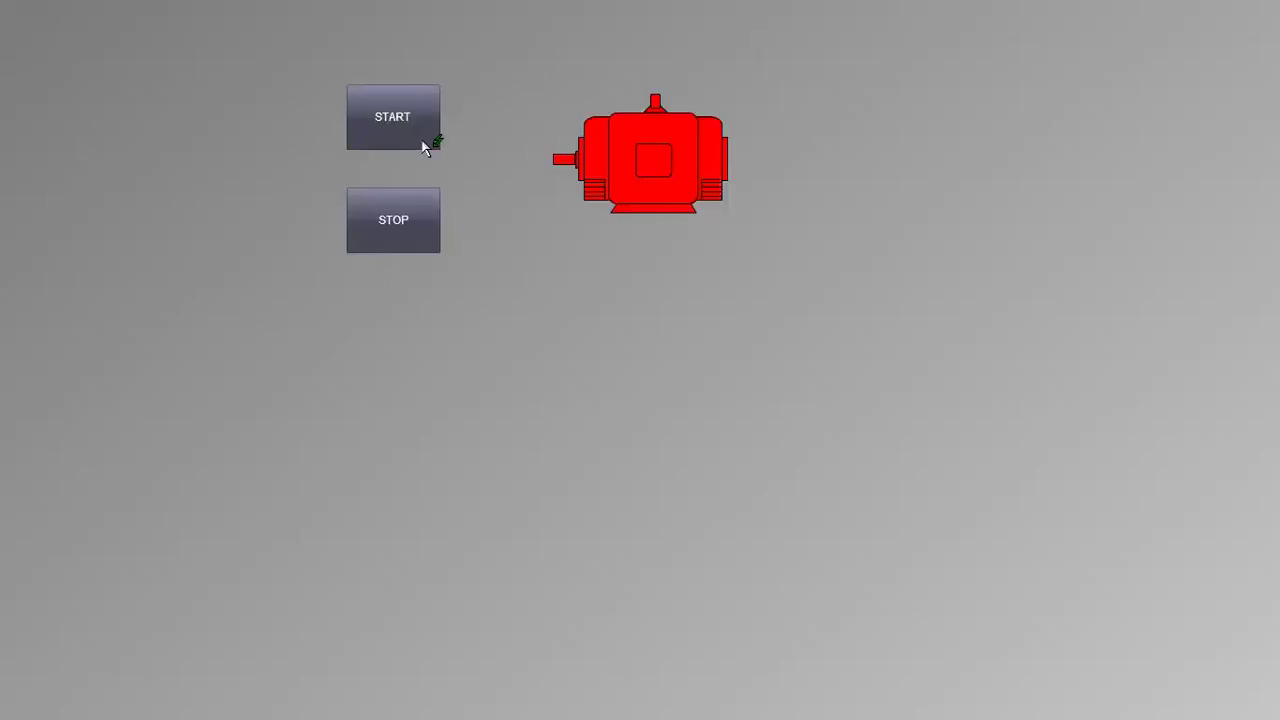
left_click(401, 119)
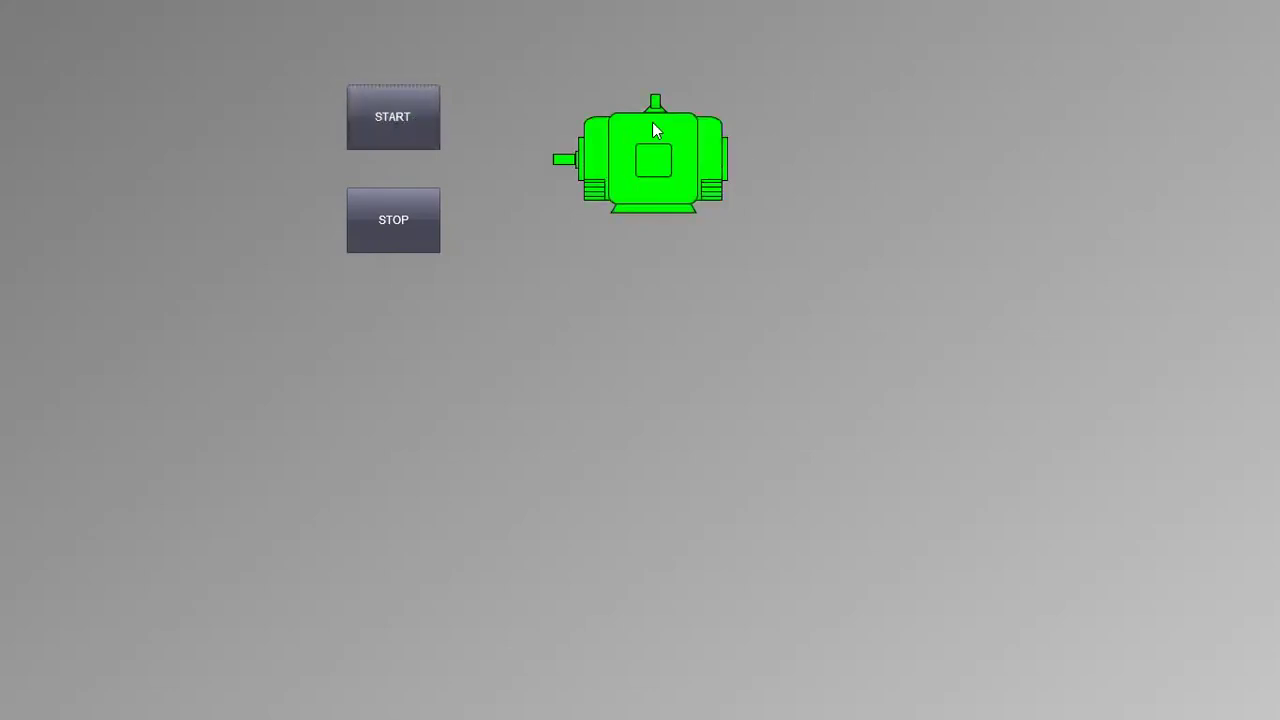
left_click(409, 234)
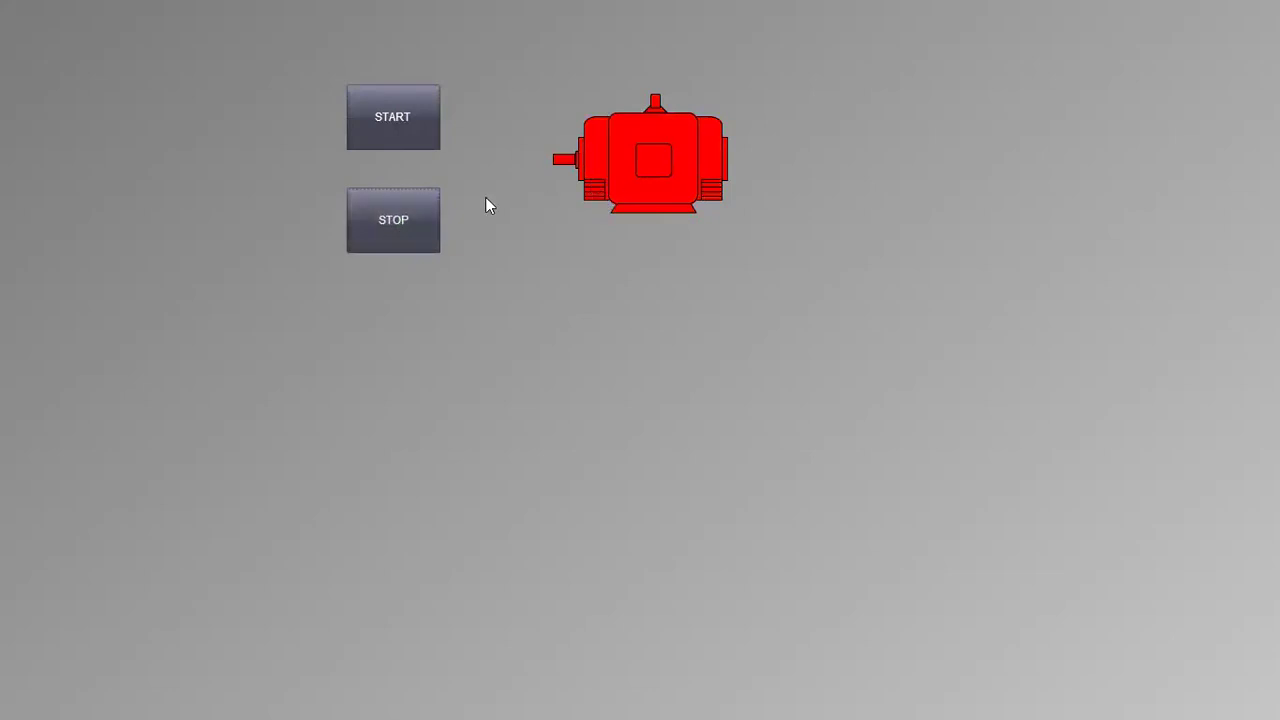
key("super")
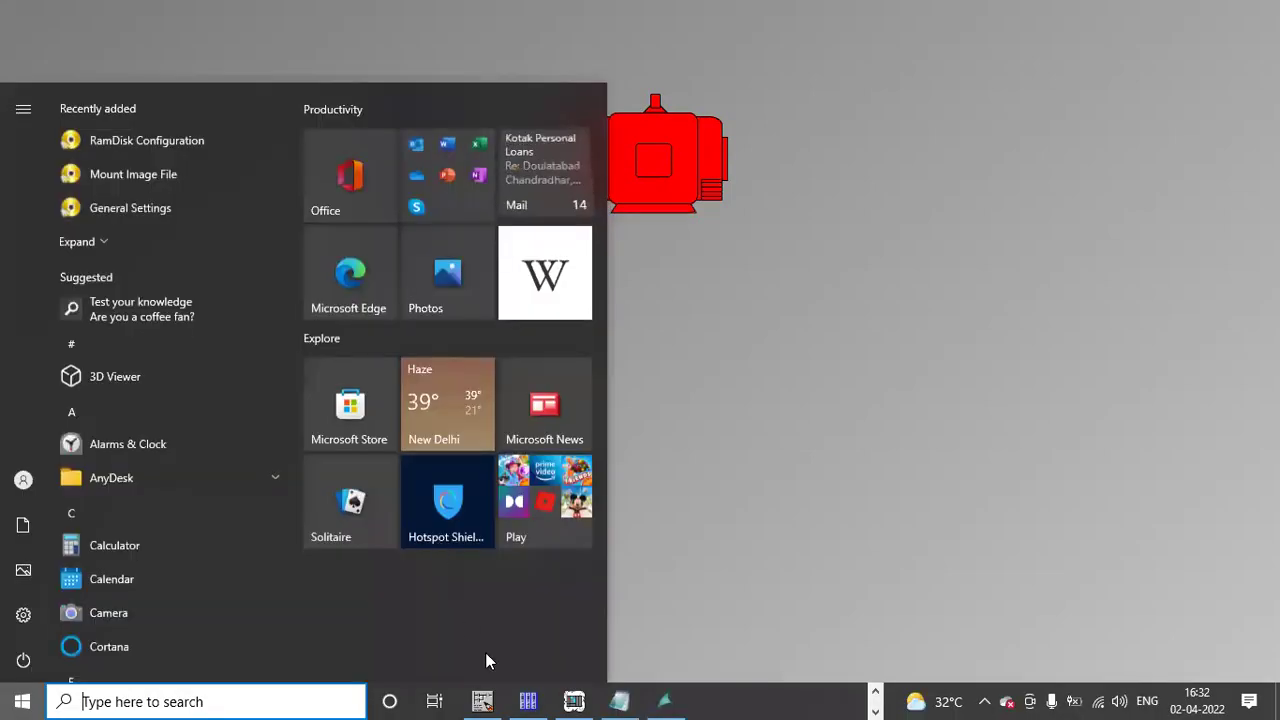
Step: Show S7-PLCSIM beside Runtime and watch START set and STOP clear QB0 bit 6
left_click(578, 700)
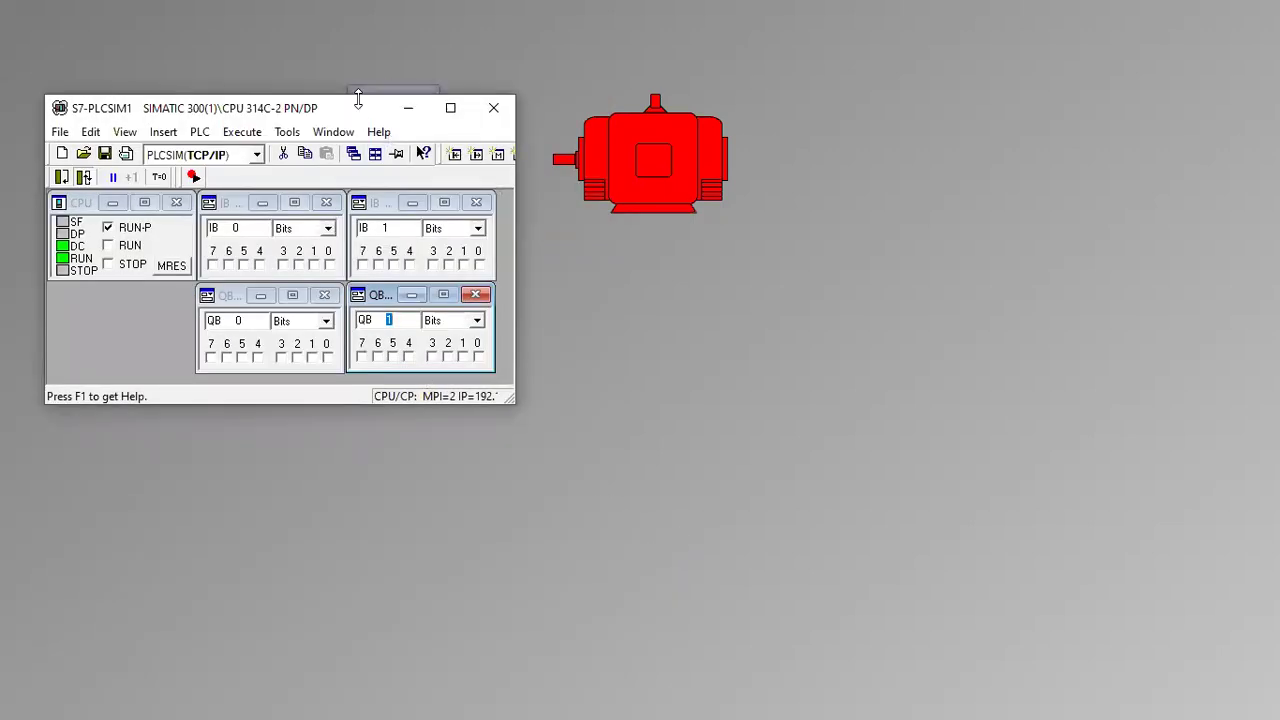
left_click_drag(250, 107, 222, 345)
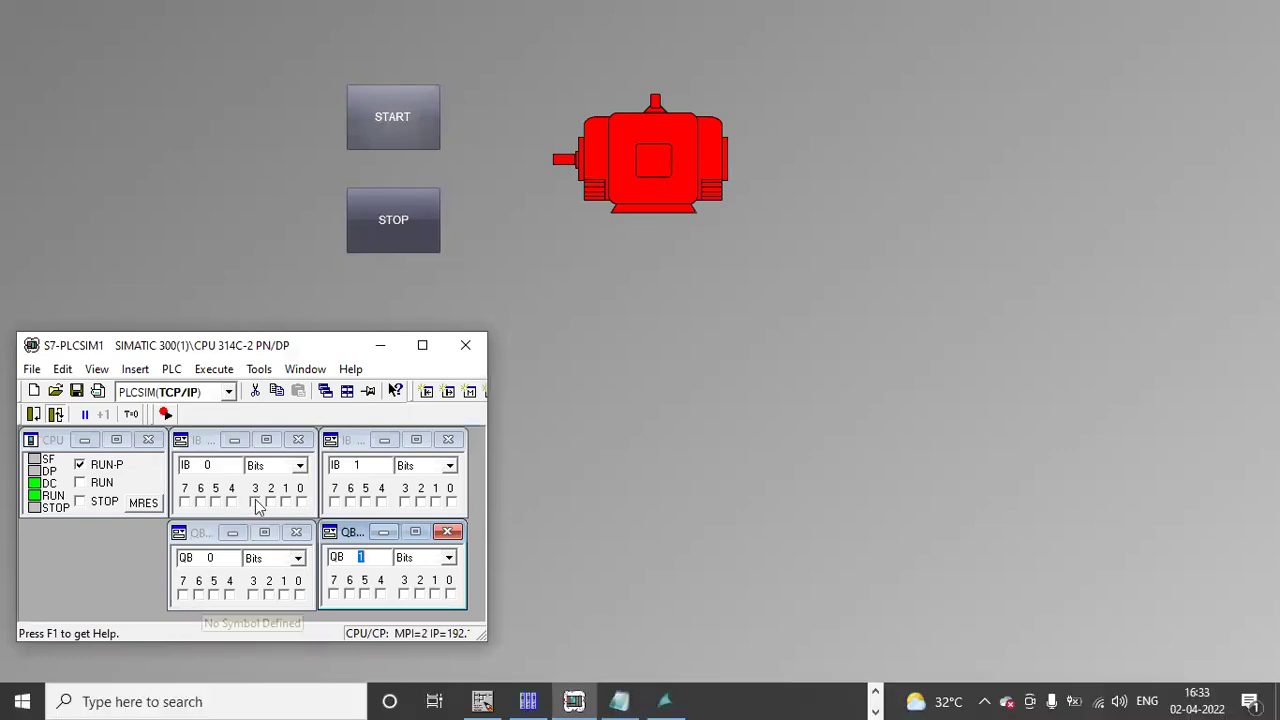
left_click(412, 117)
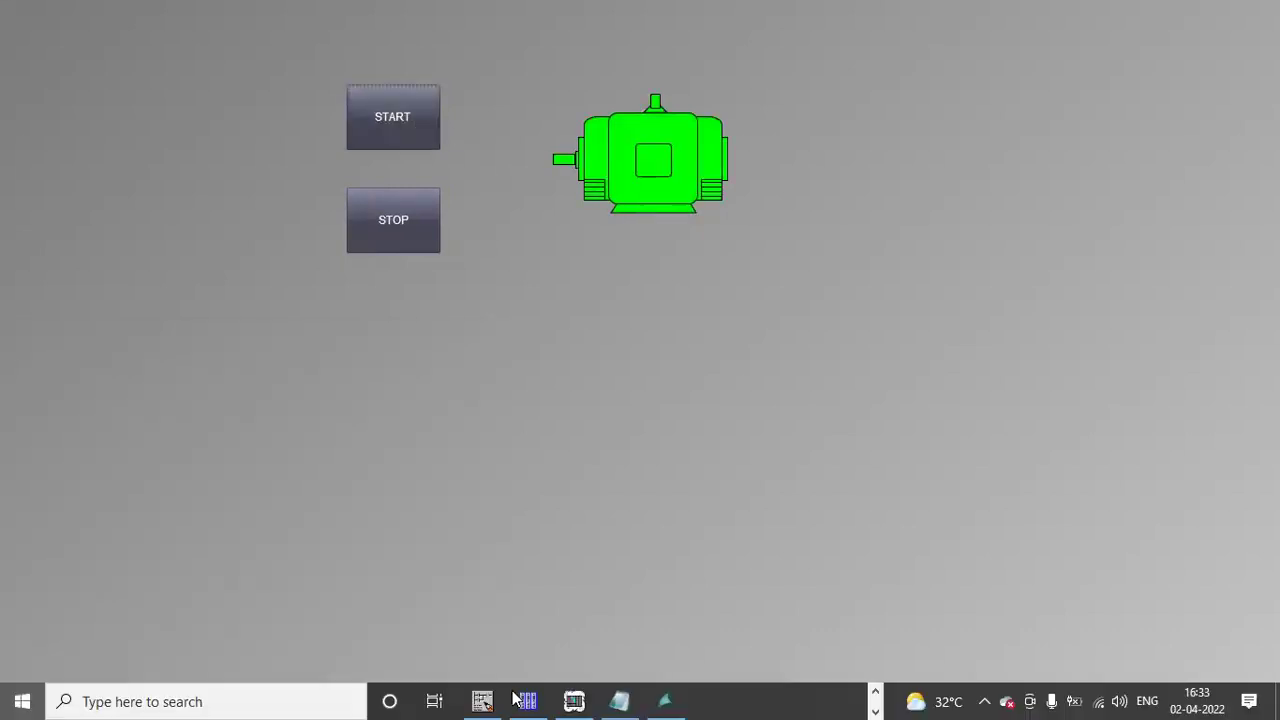
key("super")
left_click(575, 701)
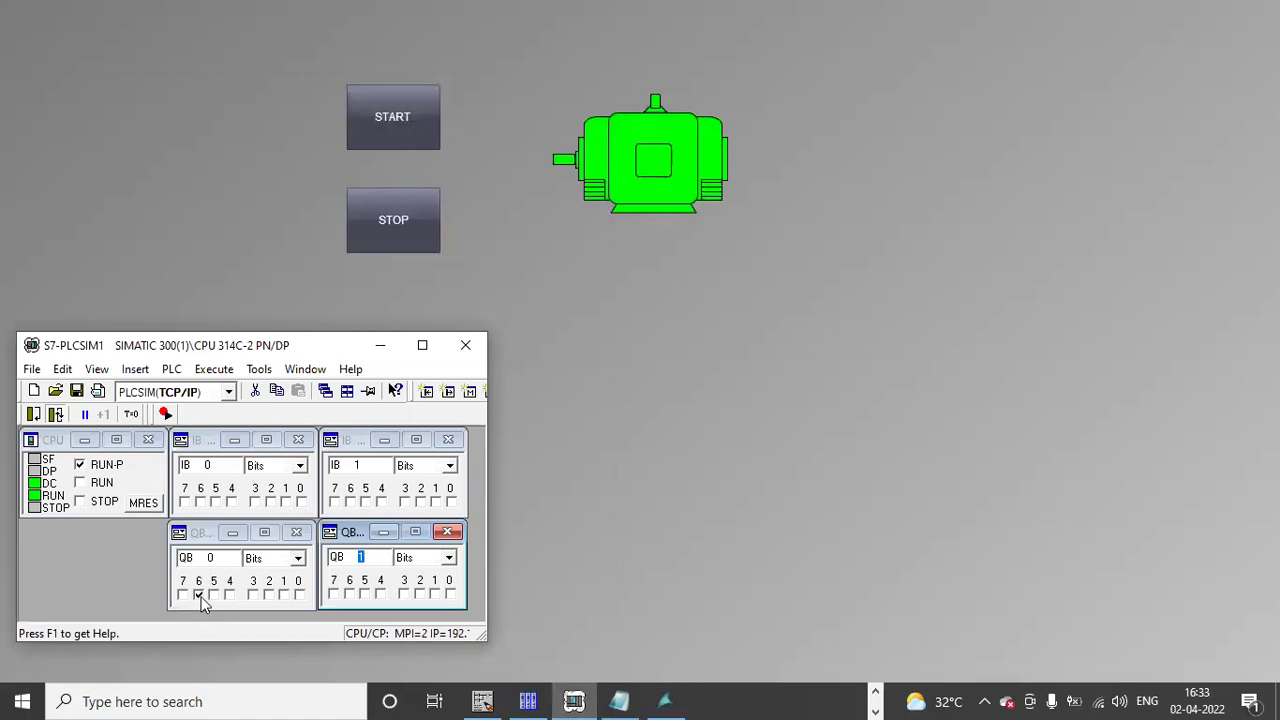
left_click(393, 220)
key("super")
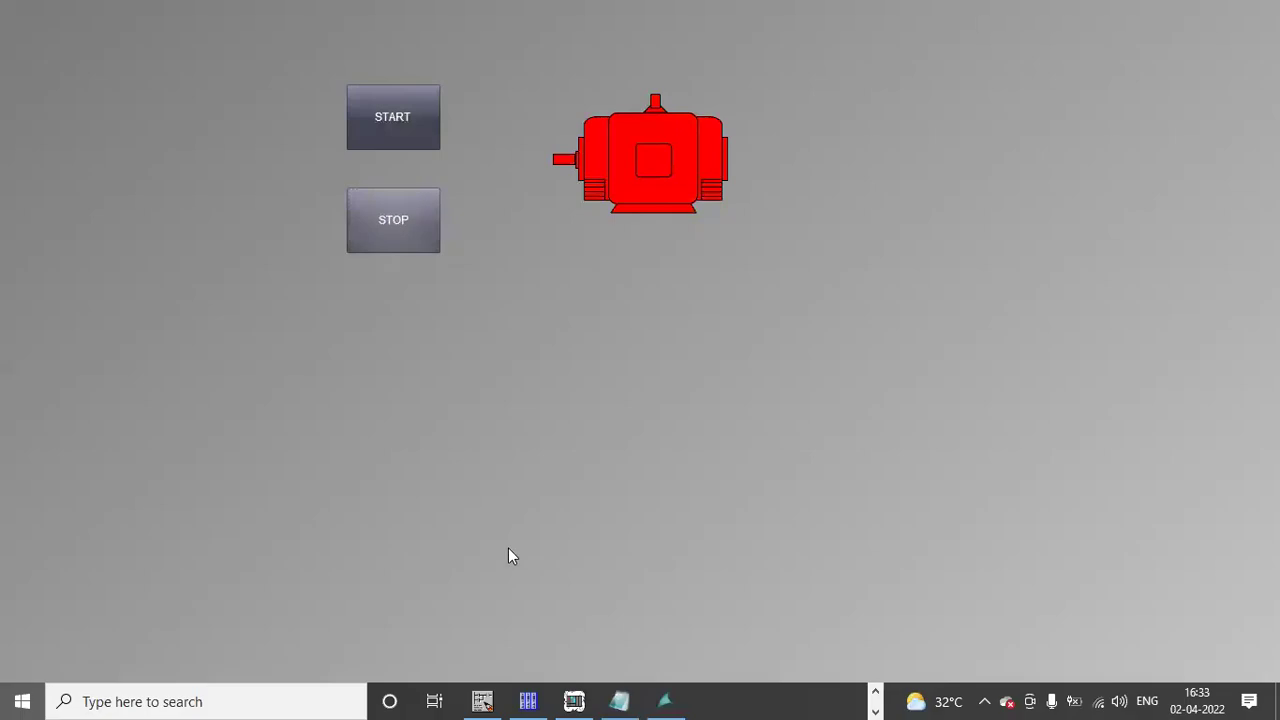
left_click(574, 701)
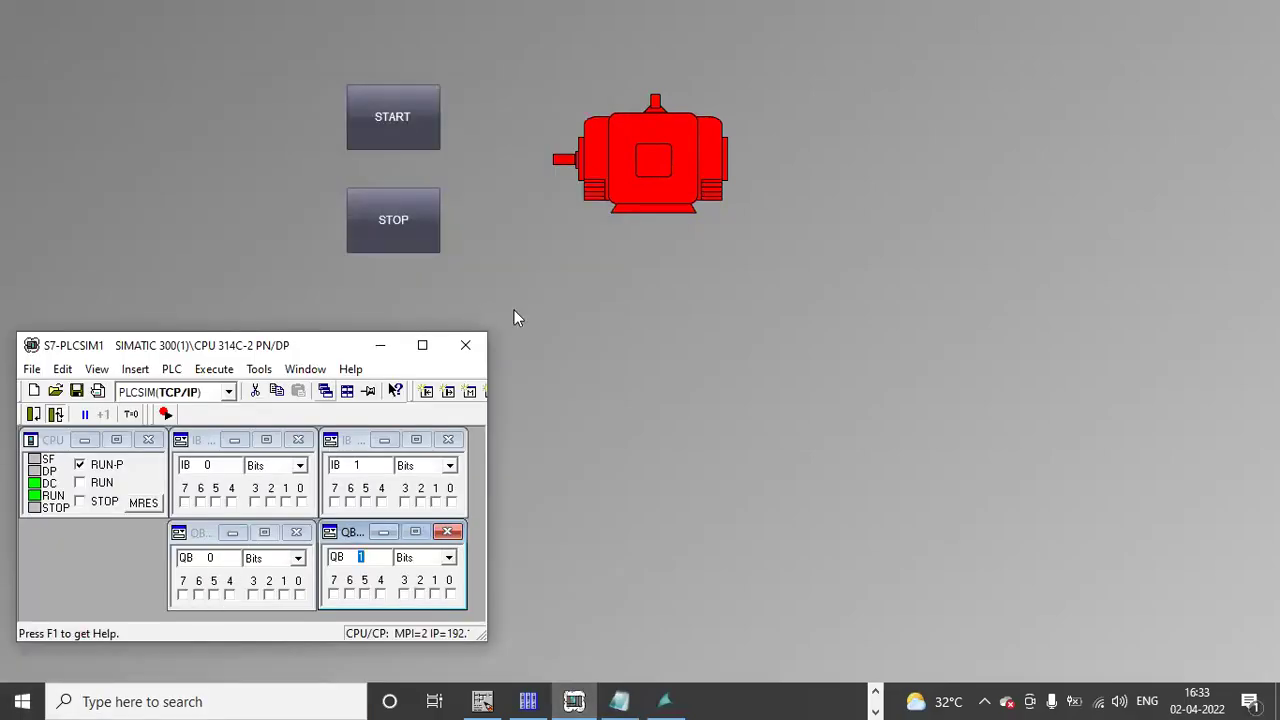
left_click(493, 289)
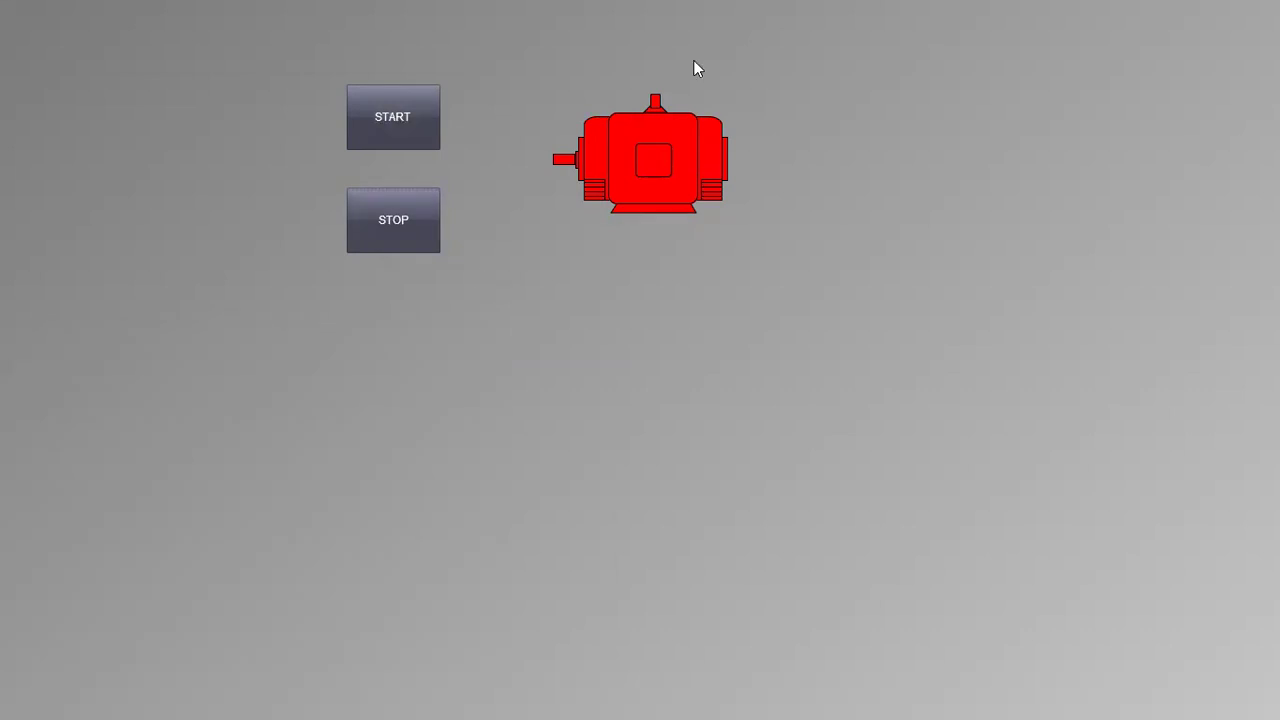